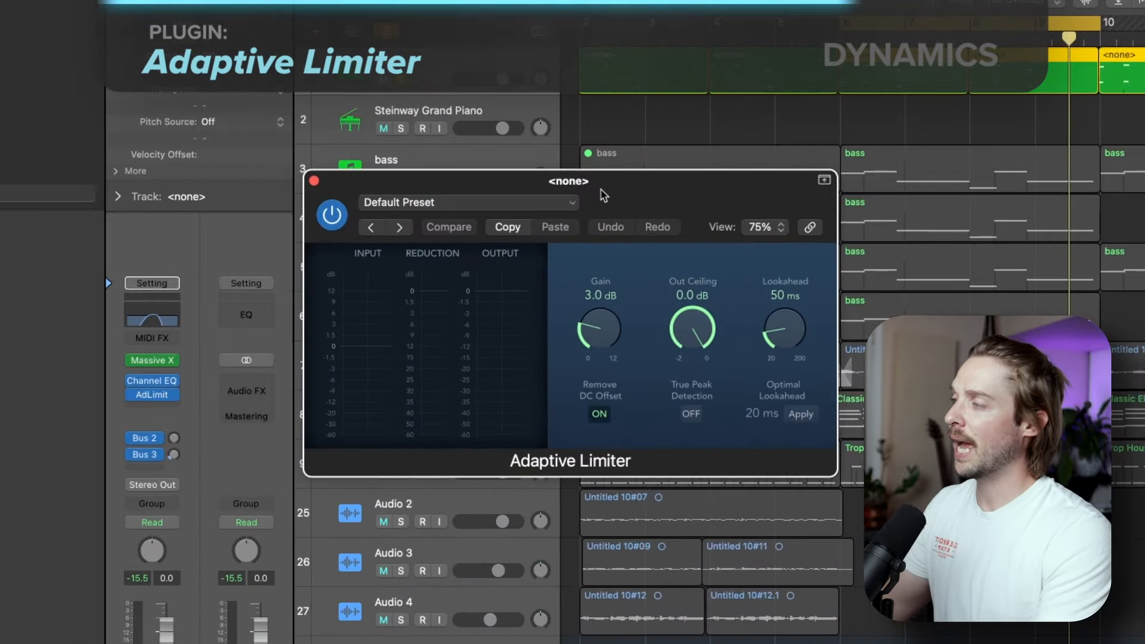
# Set the Adaptive Limiter's out ceiling to -0.1 dB and shift the plugin window slightly upward.
pyautogui.moveTo(697, 295); pyautogui.dragTo(698, 297)
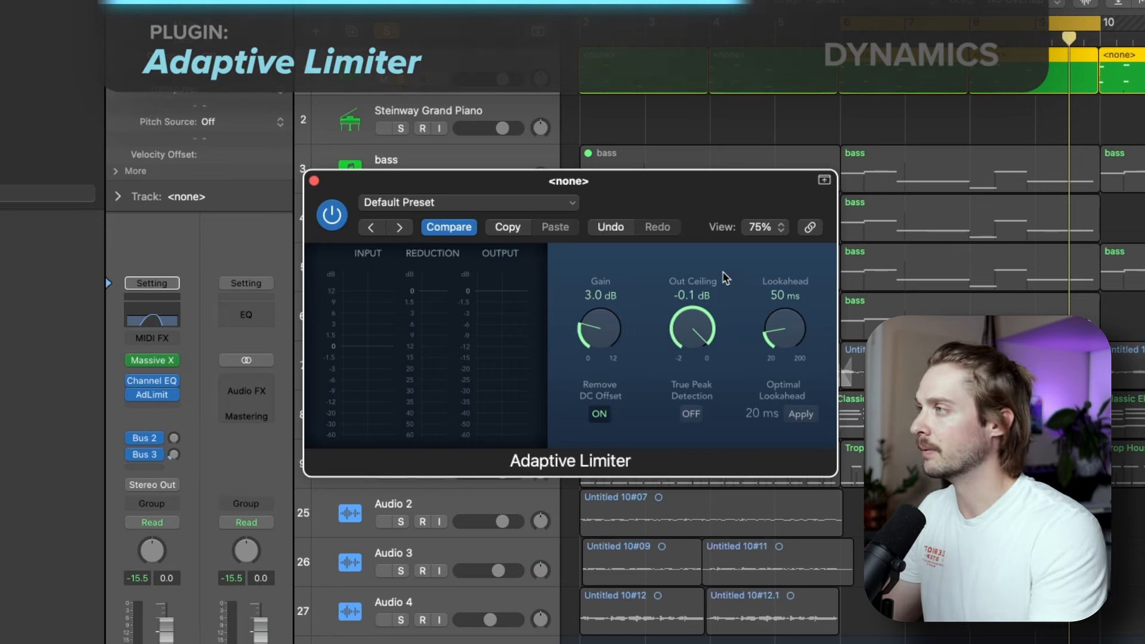
pyautogui.moveTo(715, 183); pyautogui.dragTo(719, 171)
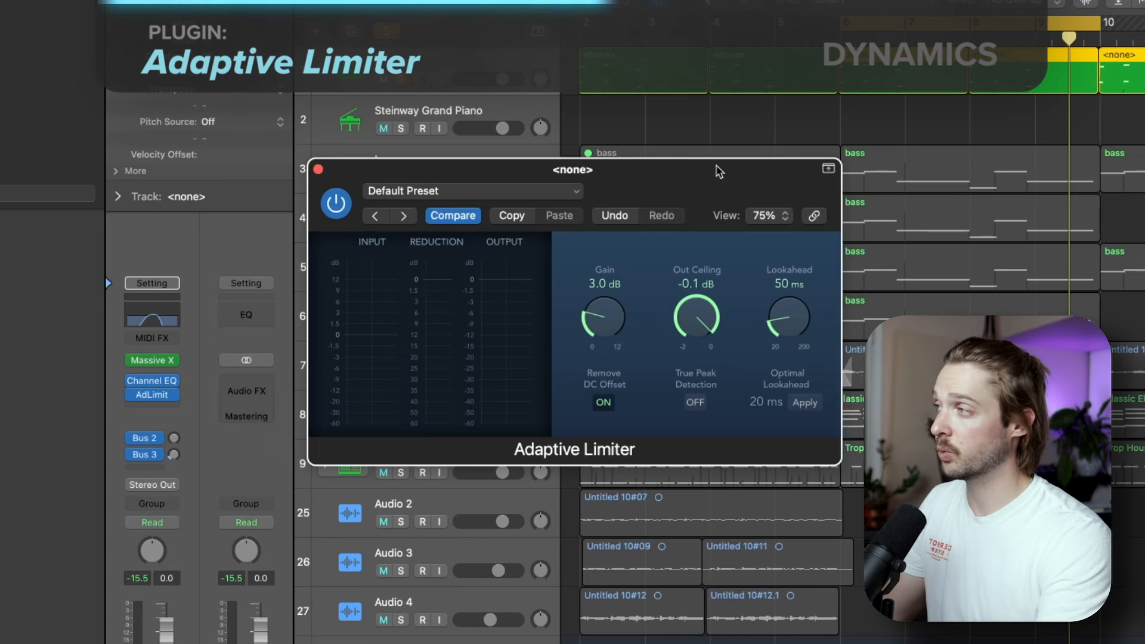
pyautogui.moveTo(720, 309); pyautogui.dragTo(706, 316)
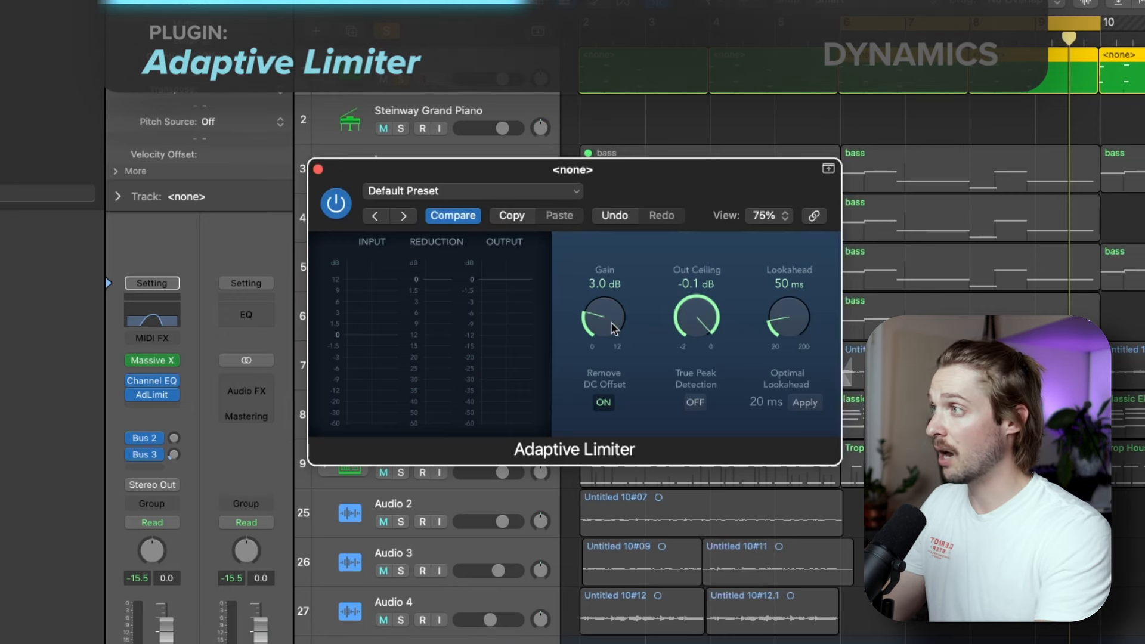
# Play the track and raise the Adaptive Limiter's gain to 10 dB.
pyautogui.press('space')
pyautogui.moveTo(614, 329); pyautogui.dragTo(618, 194)
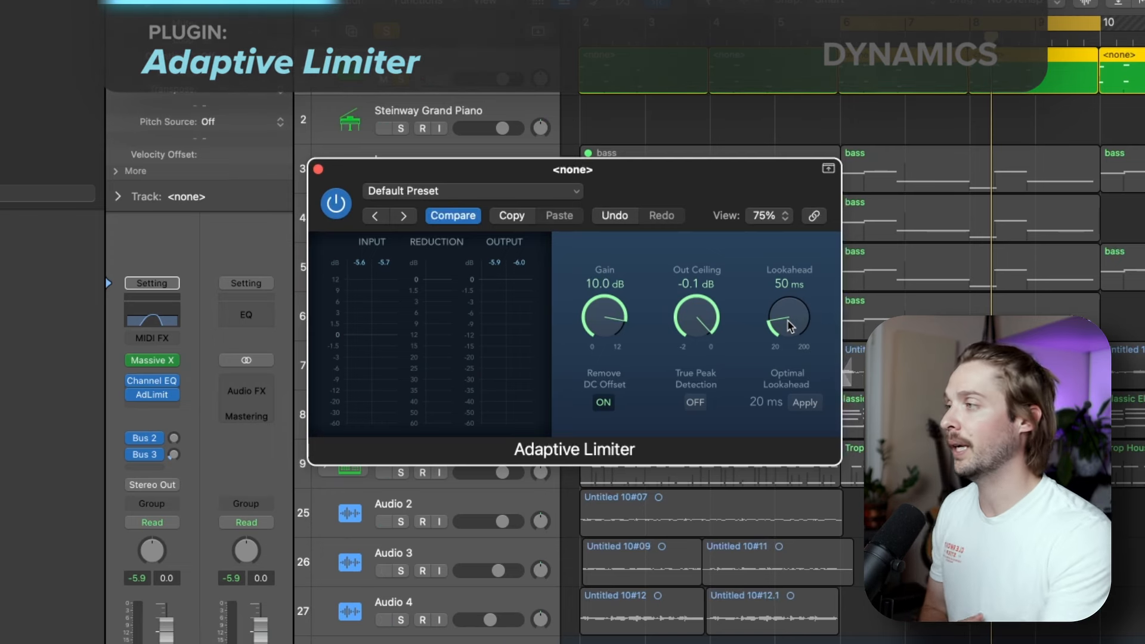
pyautogui.moveTo(686, 307); pyautogui.dragTo(682, 326)
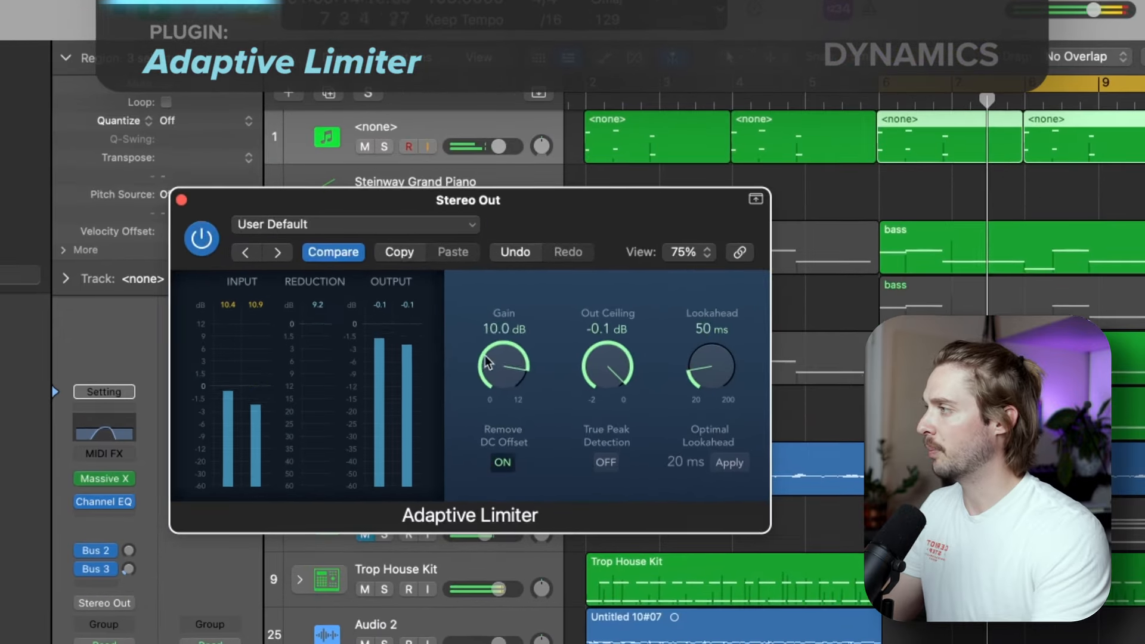
# Lower the gain of the Stereo Out Adaptive Limiter to 5.9 dB during playback and reset its peak reduction reading.
pyautogui.moveTo(486, 360); pyautogui.dragTo(463, 441)
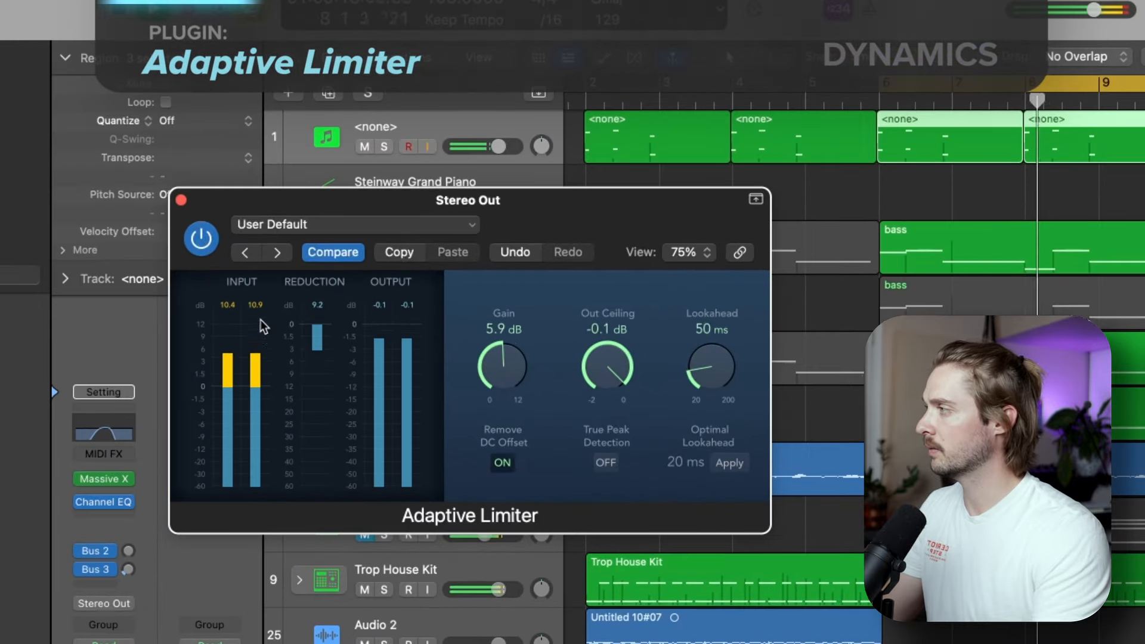
pyautogui.click(319, 310)
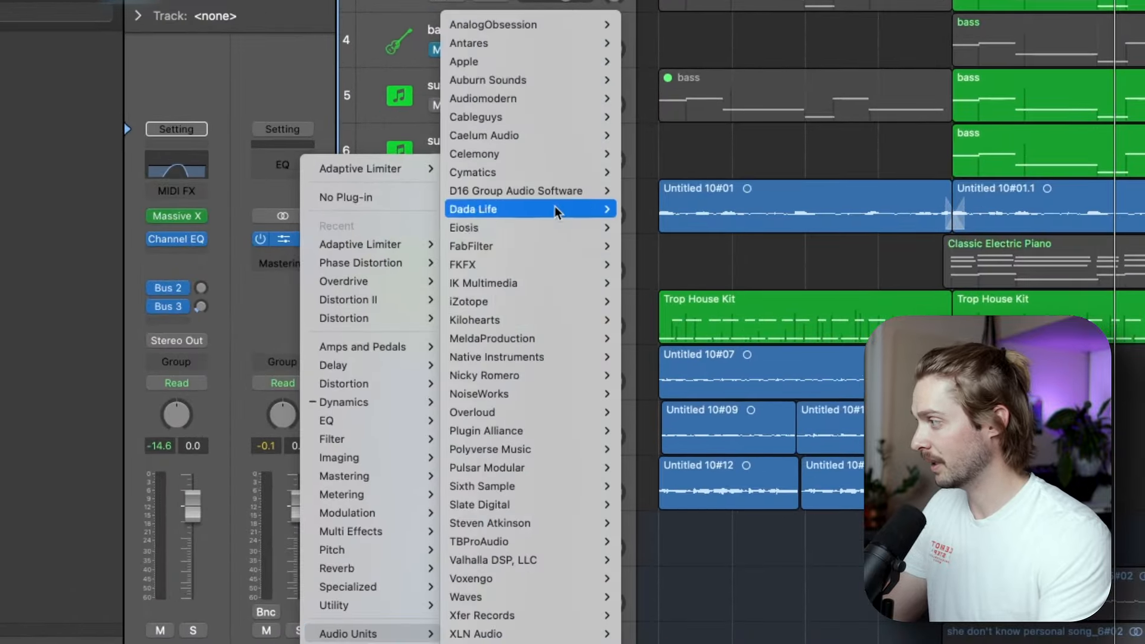
# Replace the Adaptive Limiter on the Stereo Out channel with a stereo Compressor.
pyautogui.moveTo(429, 632)
pyautogui.moveTo(538, 464)
pyautogui.moveTo(673, 485)
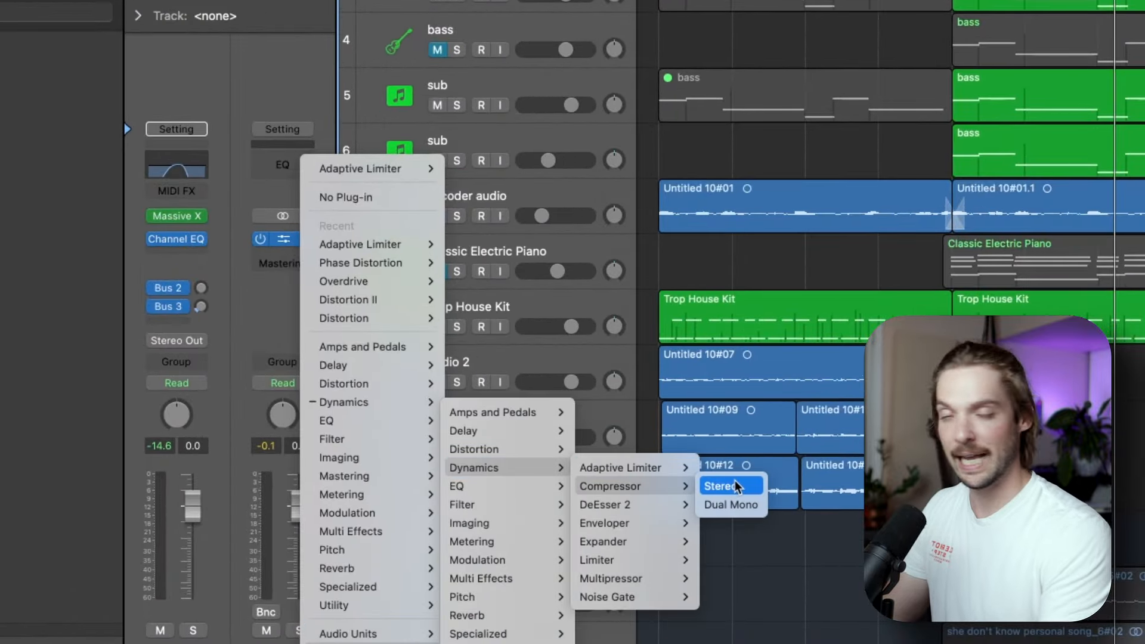
pyautogui.click(734, 485)
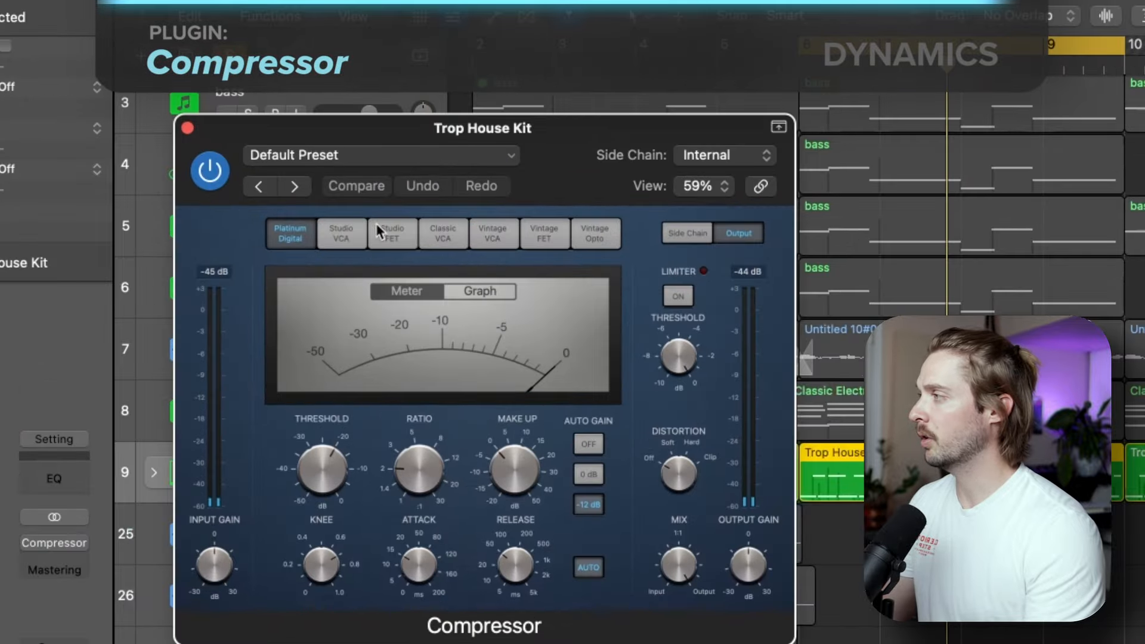
# Preview the Studio VCA, Classic VCA, Vintage FET and Vintage Opto models of the Trop House Kit compressor, returning to Platinum Digital.
pyautogui.click(345, 231)
pyautogui.click(434, 237)
pyautogui.click(533, 235)
pyautogui.click(596, 239)
pyautogui.click(439, 236)
pyautogui.click(342, 236)
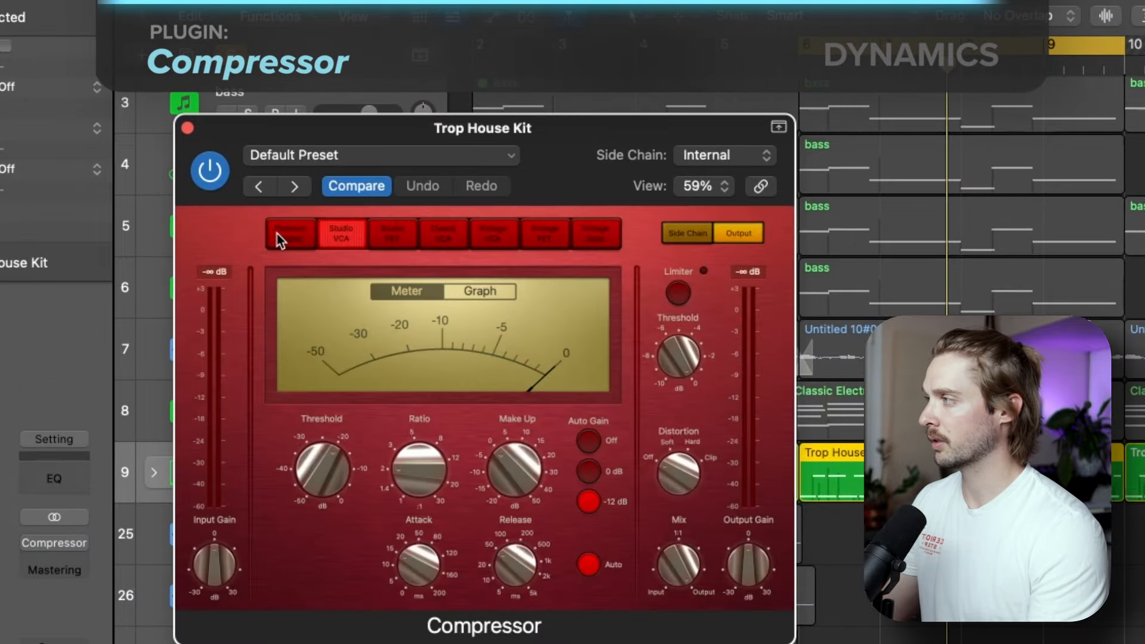
pyautogui.click(290, 234)
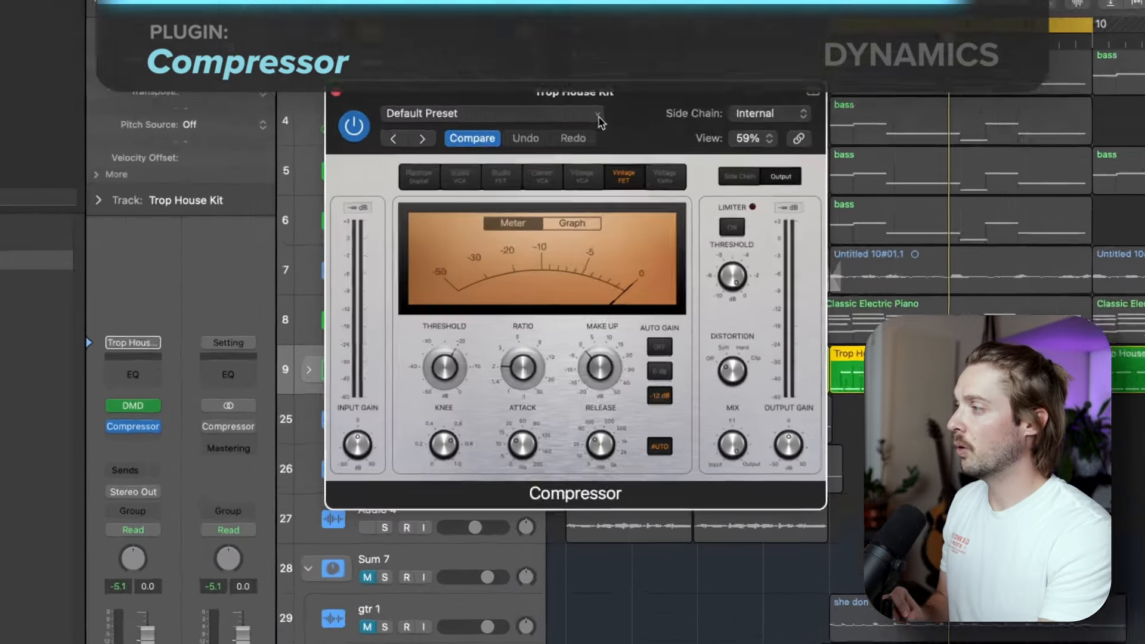
# Load the FET Live Drums preset in the Trop House Kit compressor.
pyautogui.click(573, 158)
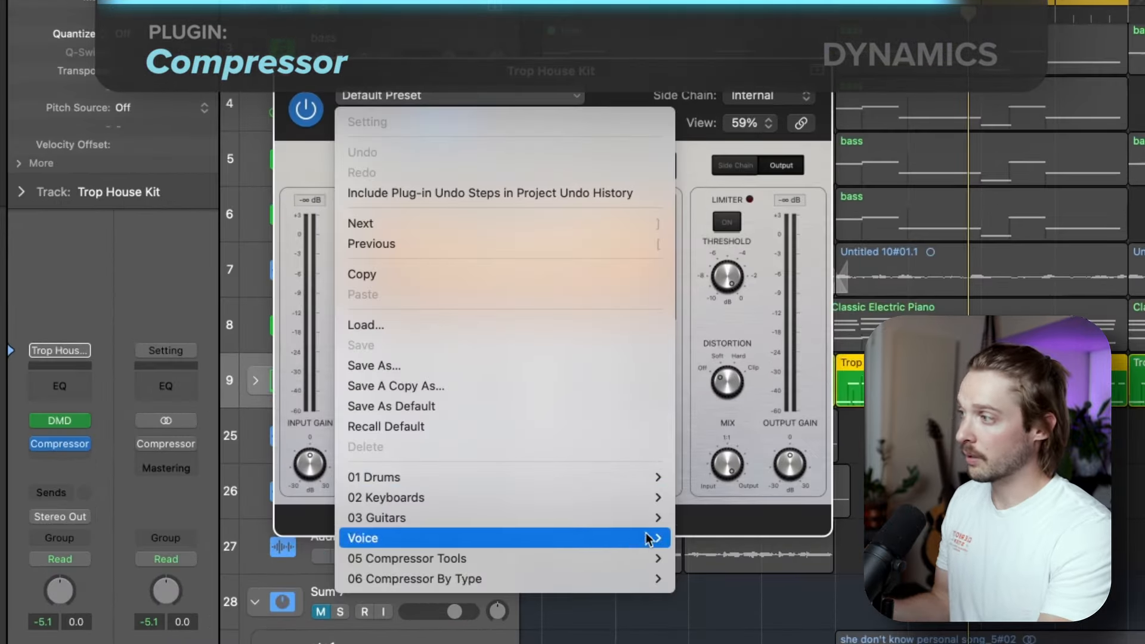
pyautogui.moveTo(650, 520)
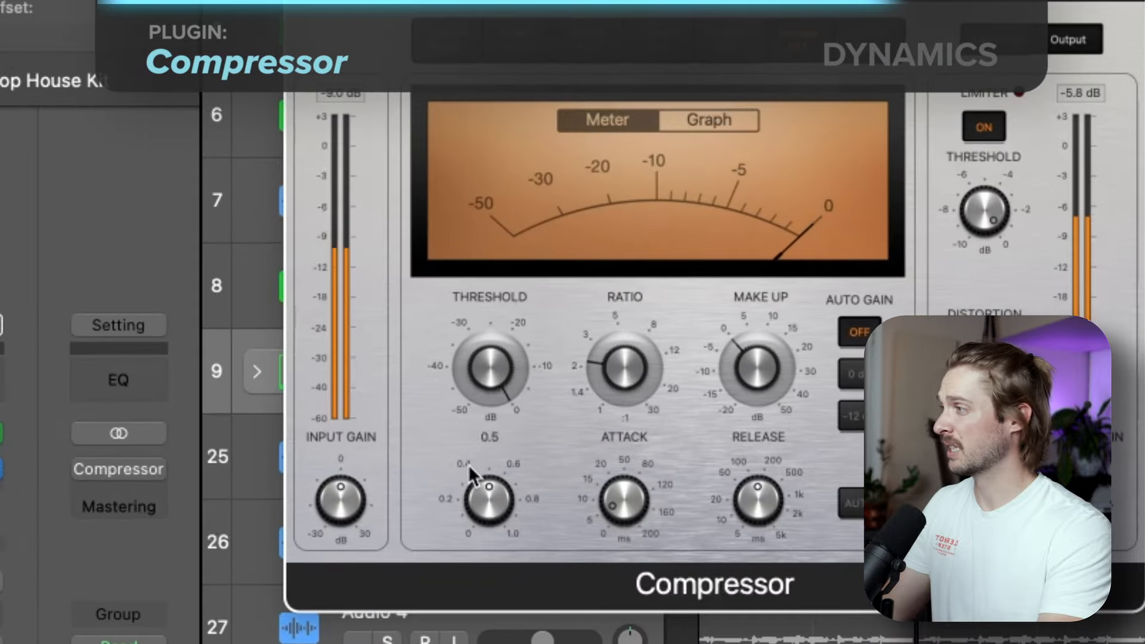
# Sweep the compressor's threshold during playback, trying -12 dB and settling at about -20 dB.
pyautogui.moveTo(486, 355); pyautogui.dragTo(479, 410)
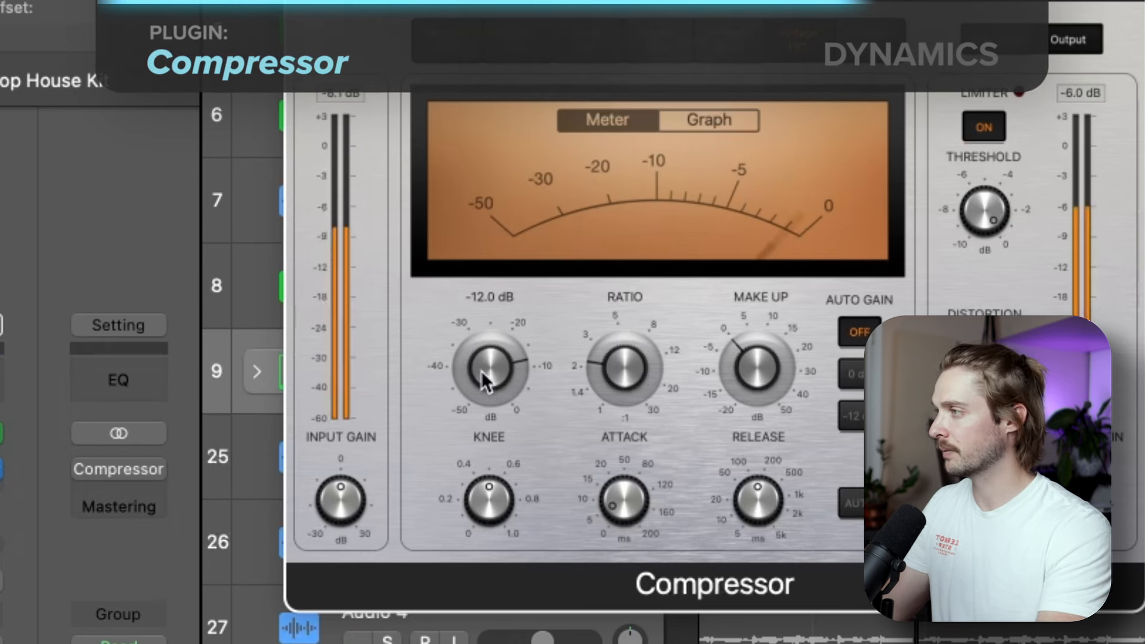
pyautogui.moveTo(478, 389); pyautogui.dragTo(484, 440)
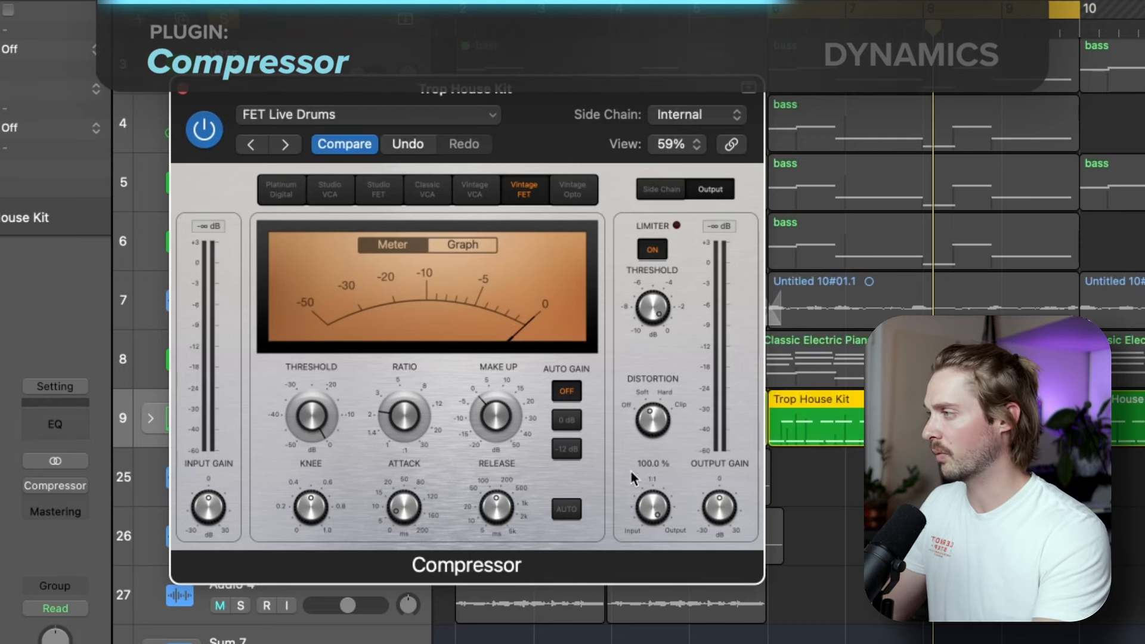
pyautogui.moveTo(312, 418); pyautogui.dragTo(312, 451)
pyautogui.press('space')
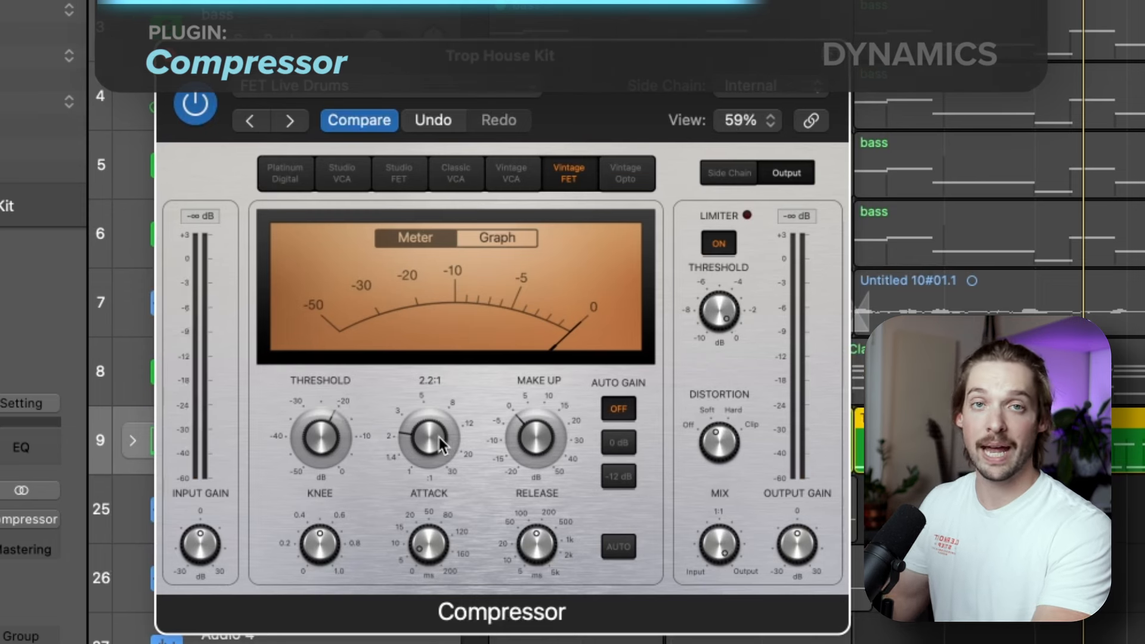
# Show the compressor's graph display, then nudge the threshold and lower the ratio to flatten the compression less.
pyautogui.click(510, 236)
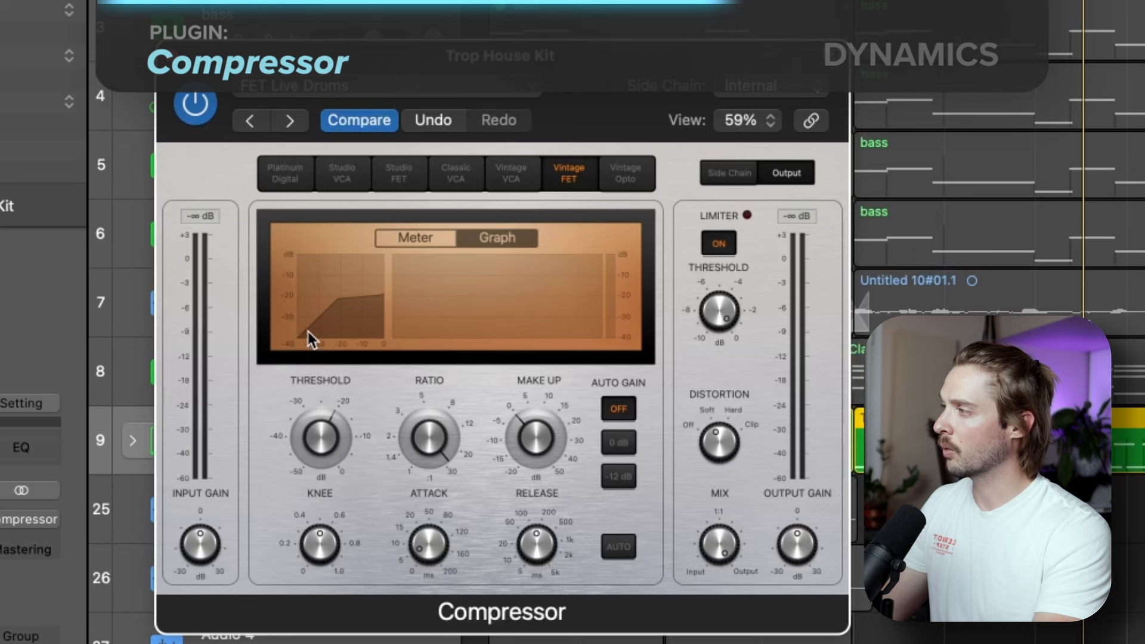
pyautogui.moveTo(317, 440)
pyautogui.mouseDown()
pyautogui.moveTo(320, 484)
pyautogui.moveTo(319, 449)
pyautogui.mouseUp()
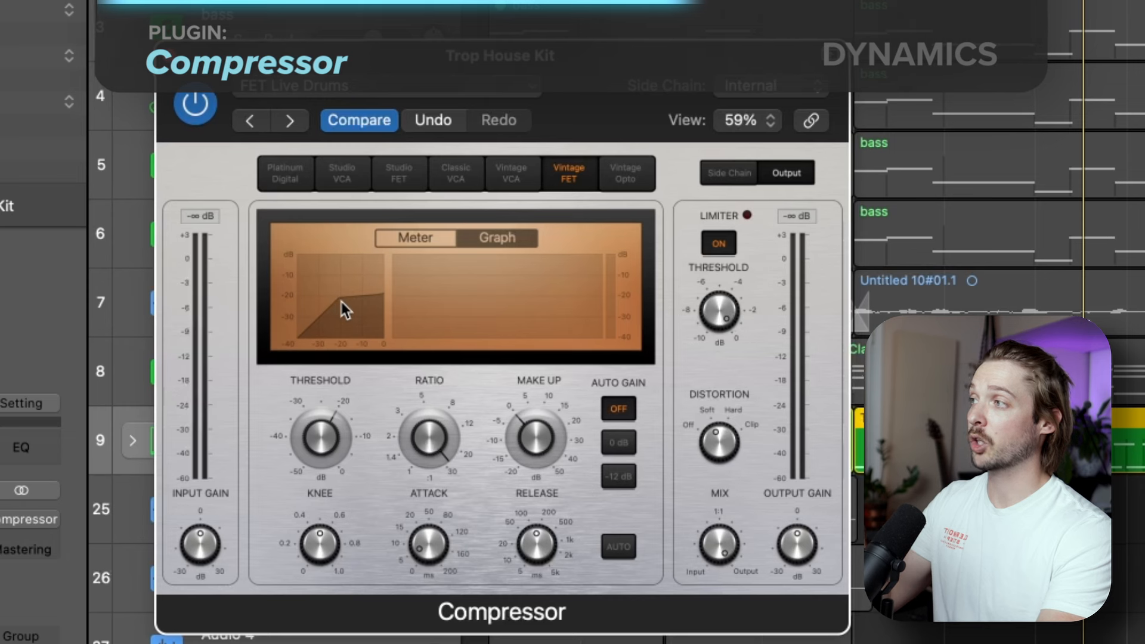
pyautogui.moveTo(450, 440)
pyautogui.moveTo(451, 439); pyautogui.dragTo(437, 456)
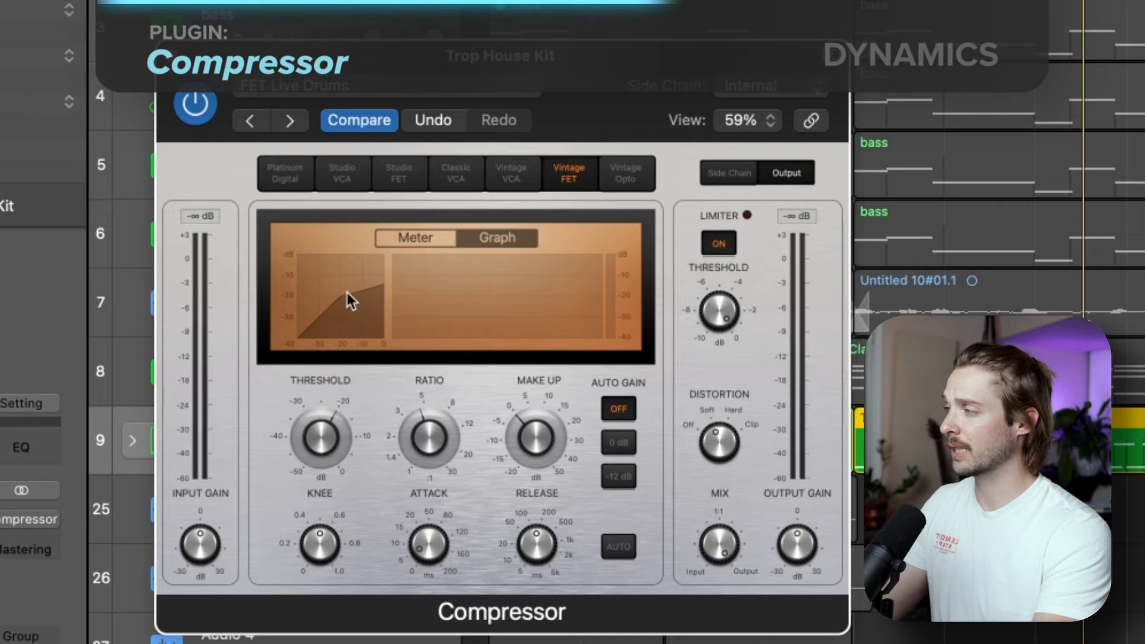
# Raise the compressor's ratio to 30:1, bring it back down to a moderate setting, and play the drums.
pyautogui.moveTo(433, 444)
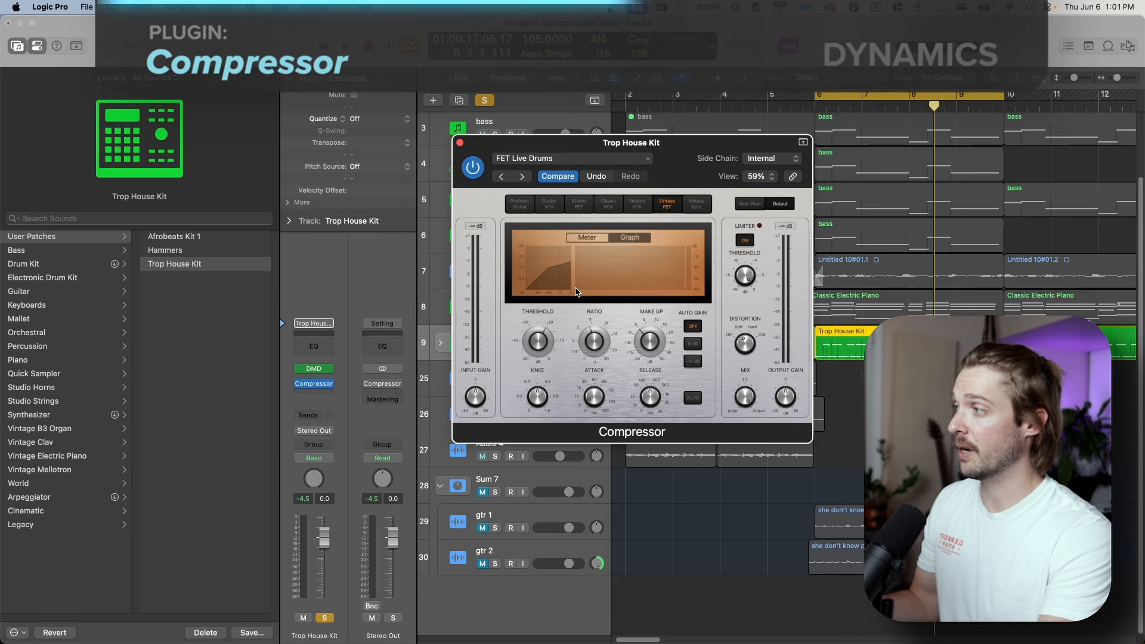
pyautogui.moveTo(599, 342)
pyautogui.moveTo(599, 343); pyautogui.dragTo(593, 126)
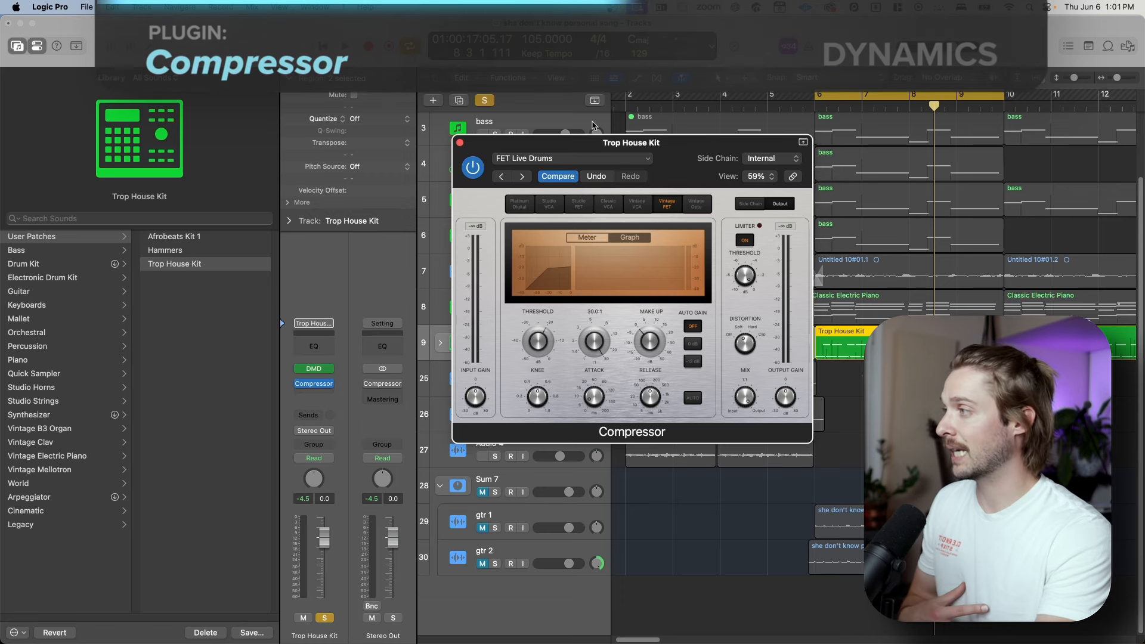
pyautogui.moveTo(593, 125); pyautogui.dragTo(589, 188)
pyautogui.press('space')
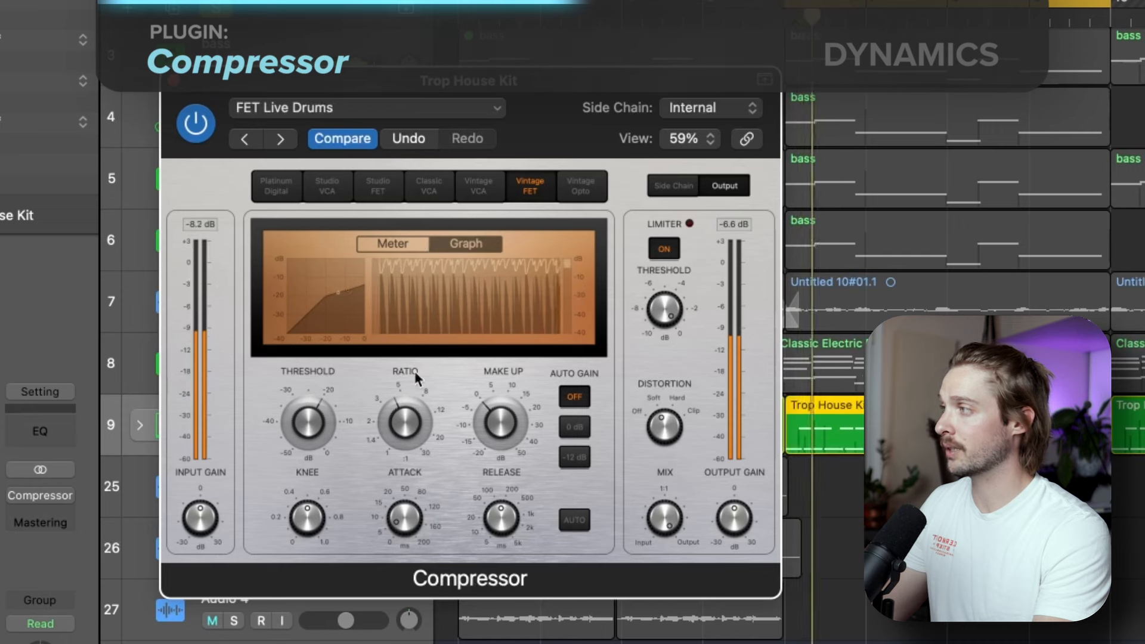
# Show the compressor's meter display and toggle its bypass repeatedly to compare the compressed and uncompressed drums.
pyautogui.click(406, 247)
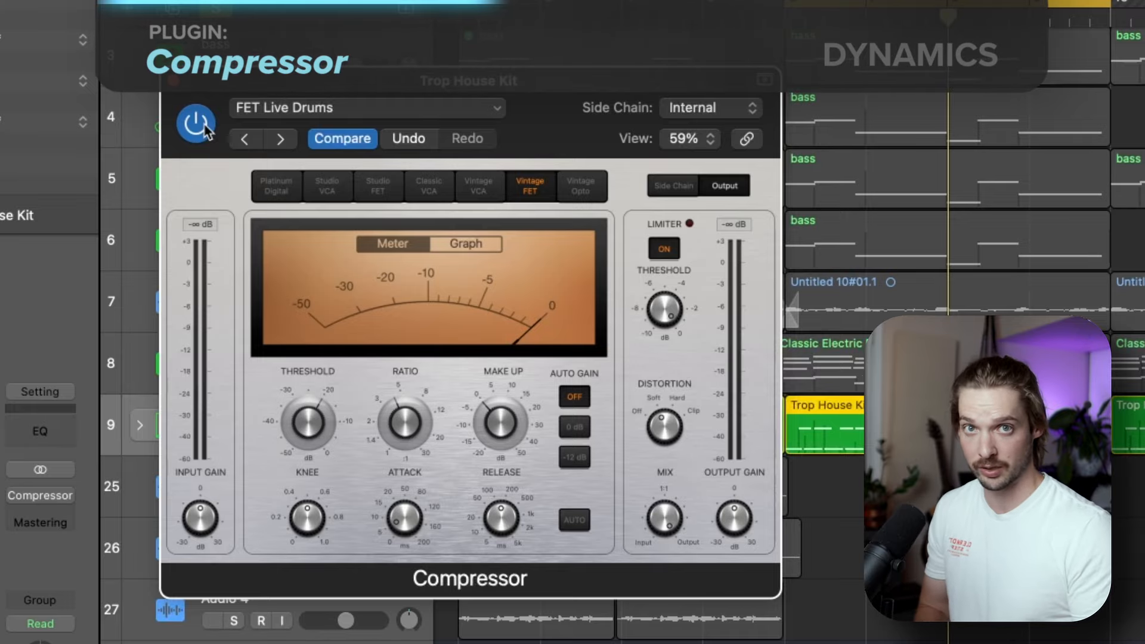
pyautogui.click(202, 126)
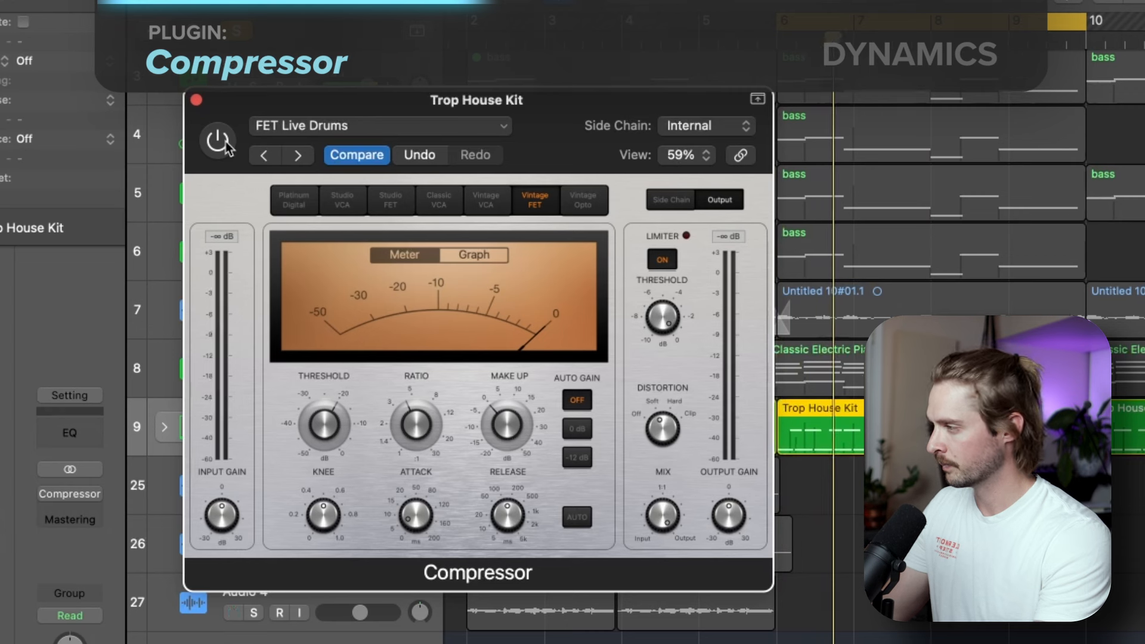
pyautogui.click(225, 146)
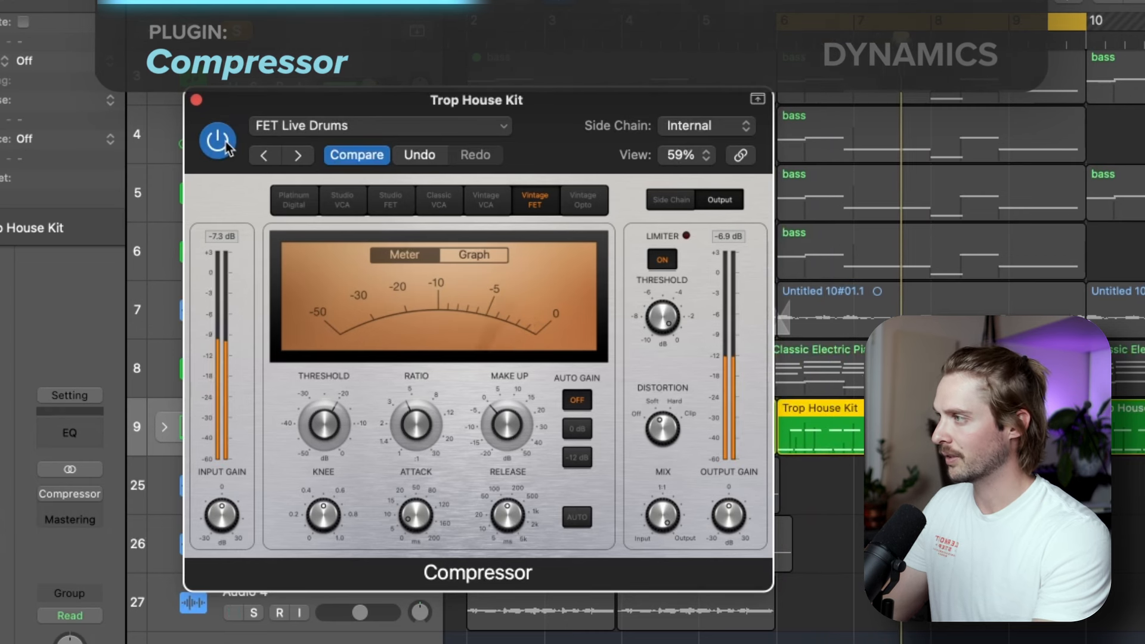
pyautogui.click(225, 146)
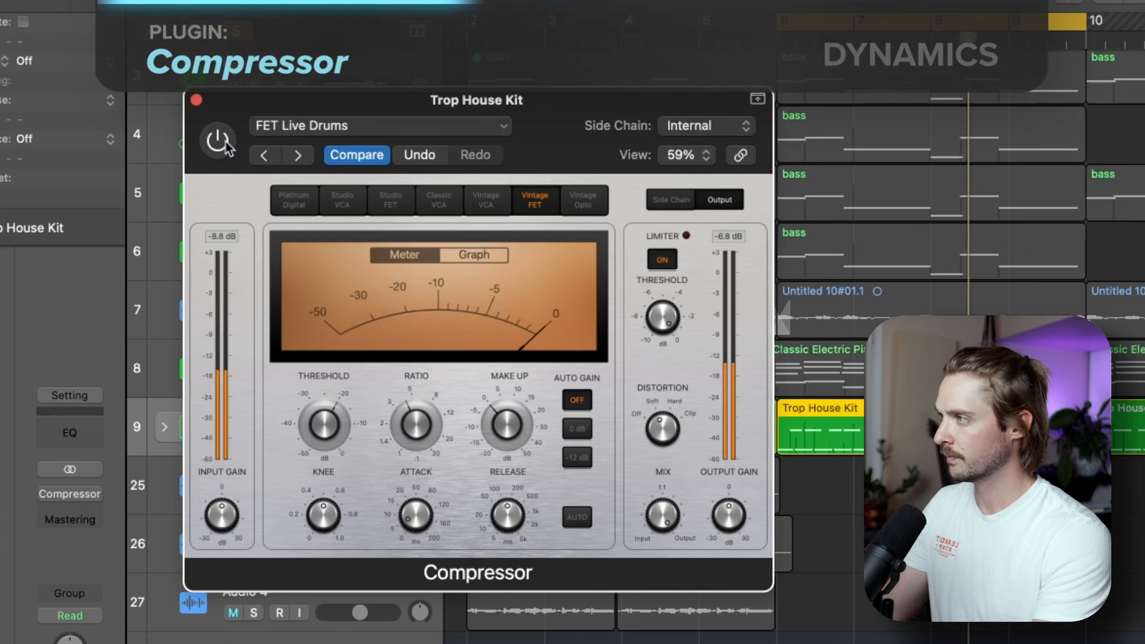
pyautogui.click(225, 146)
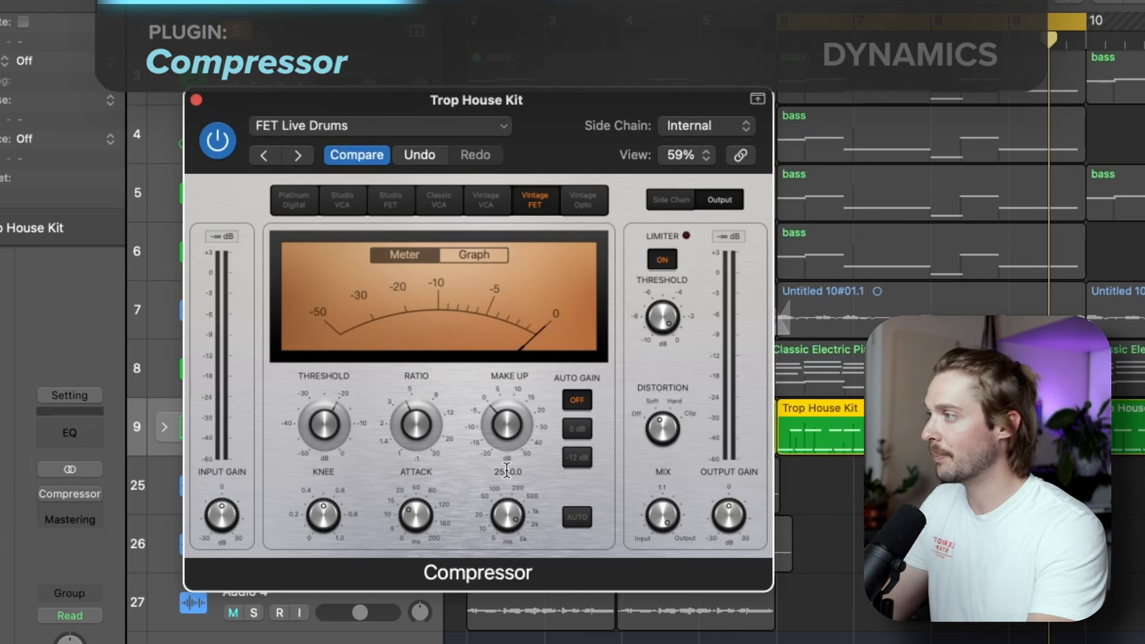
# Show the compression graph and play the drums with the attack at 0 ms and the release at 5000 ms.
pyautogui.click(485, 256)
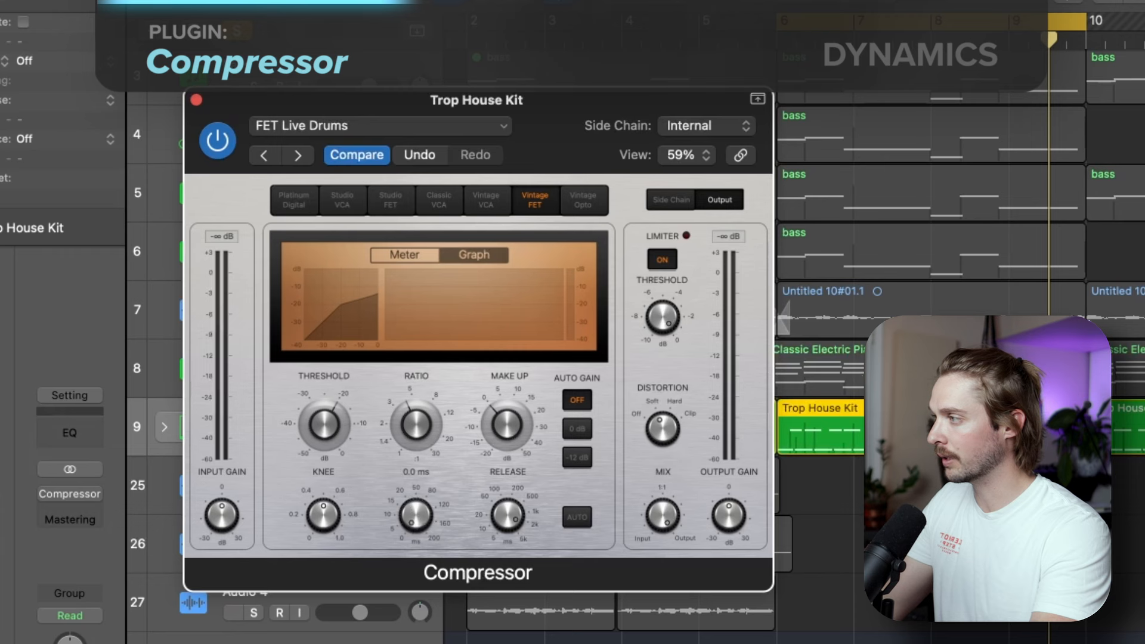
pyautogui.press('space')
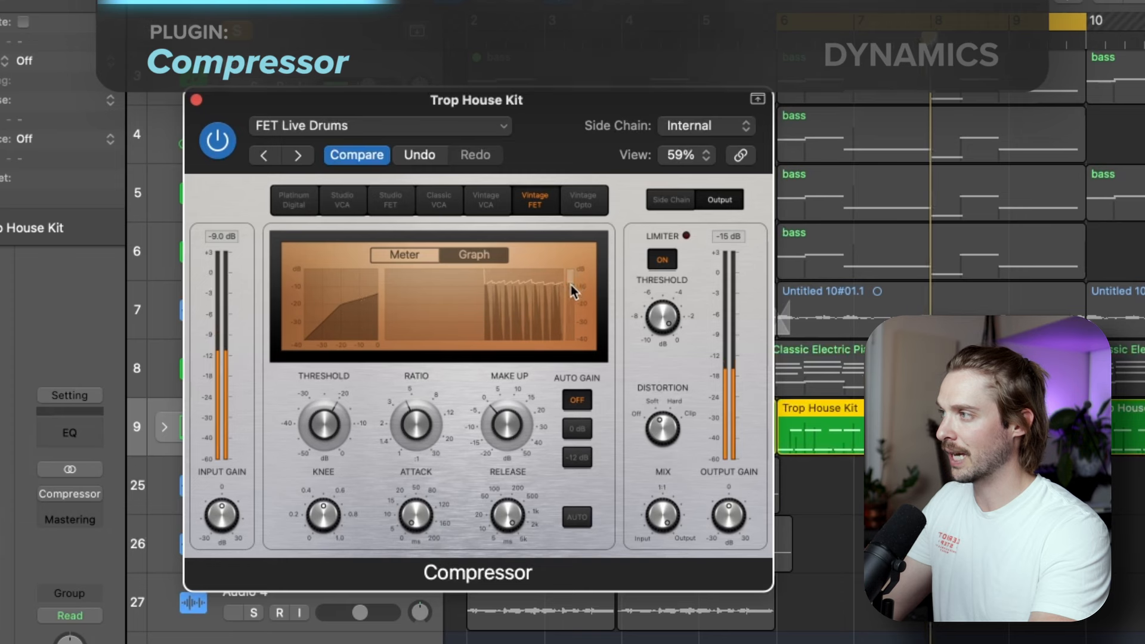
pyautogui.moveTo(508, 529)
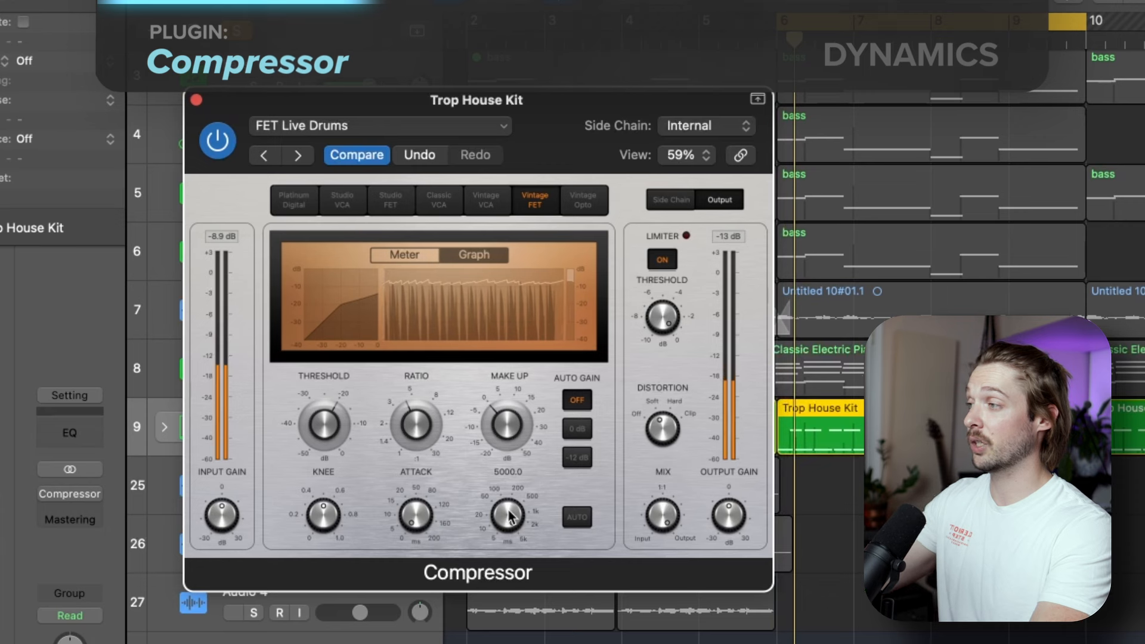
pyautogui.press('space')
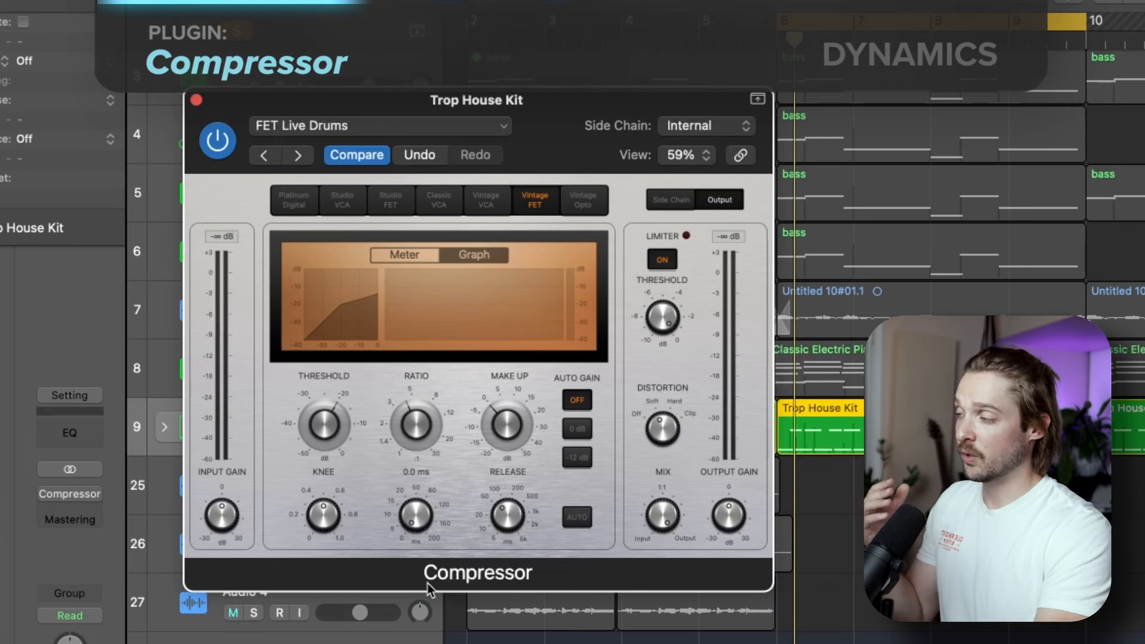
# Set the compressor's attack to 77 ms and its release to 110 ms while replaying the drums.
pyautogui.press('space')
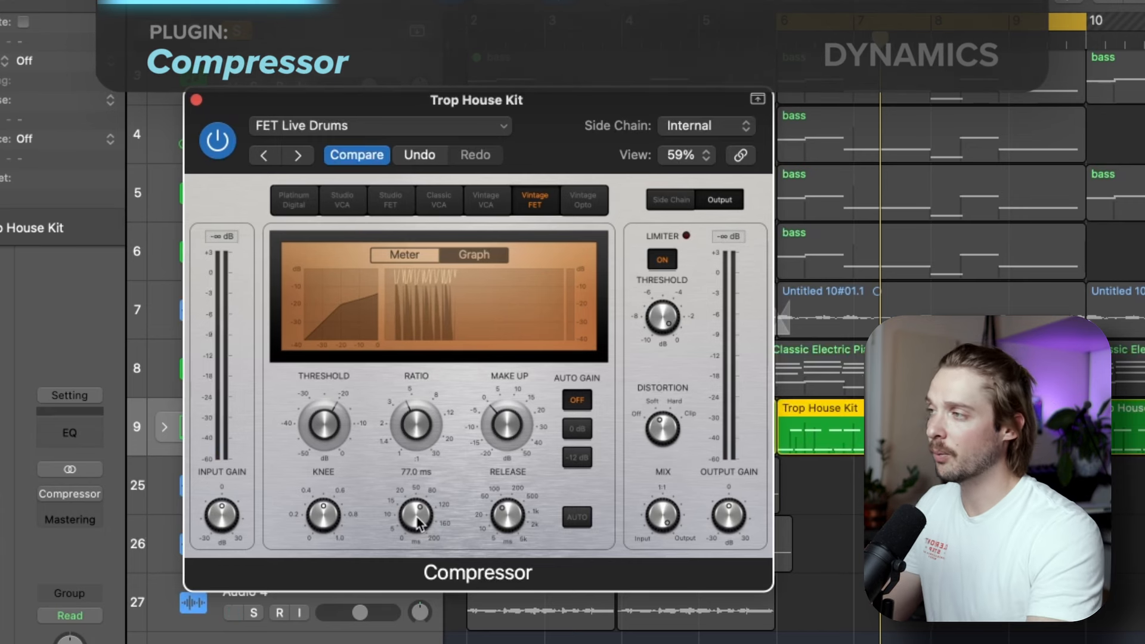
pyautogui.press('space')
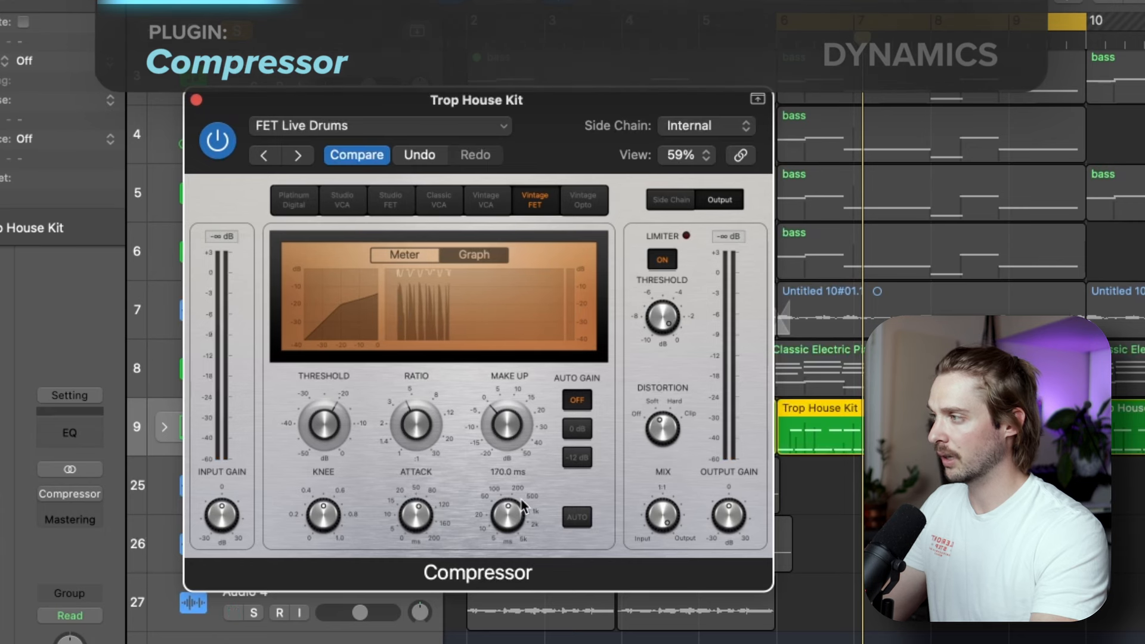
pyautogui.moveTo(525, 496); pyautogui.dragTo(509, 536)
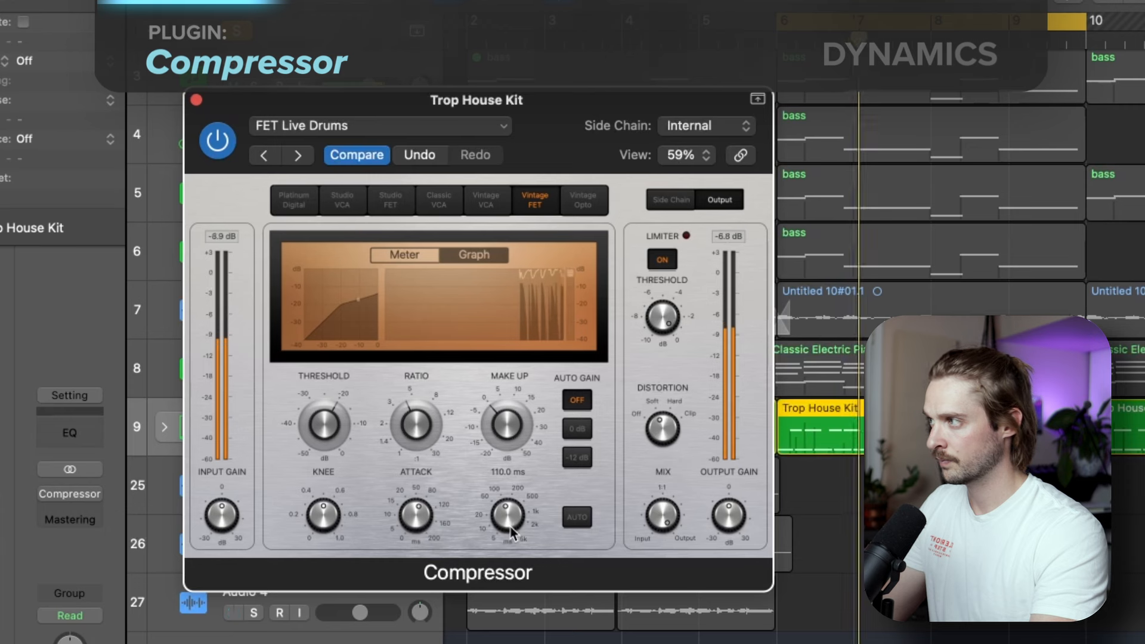
pyautogui.click(506, 430)
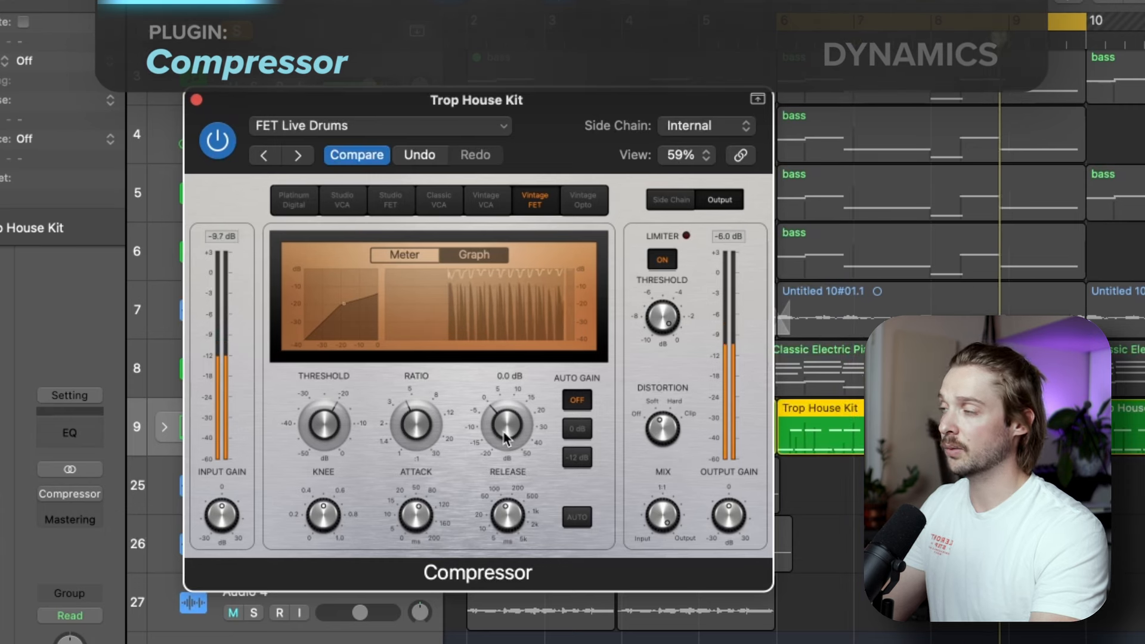
# Adjust the compressor's make-up gain and its input/output mix while playing the drums.
pyautogui.moveTo(504, 432); pyautogui.dragTo(508, 426)
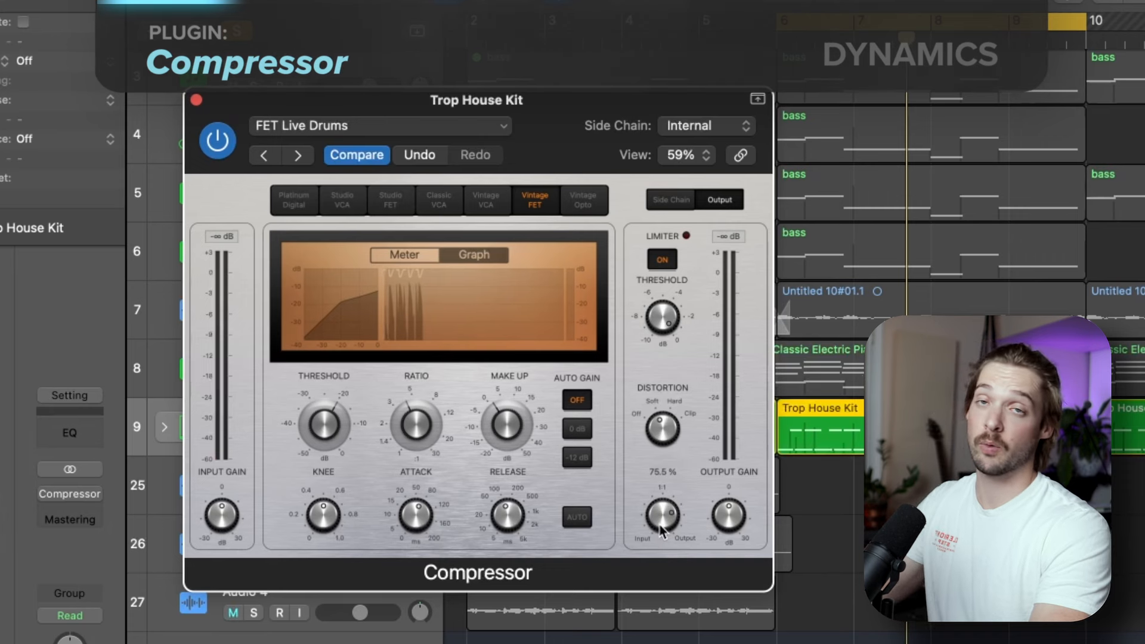
pyautogui.press('space')
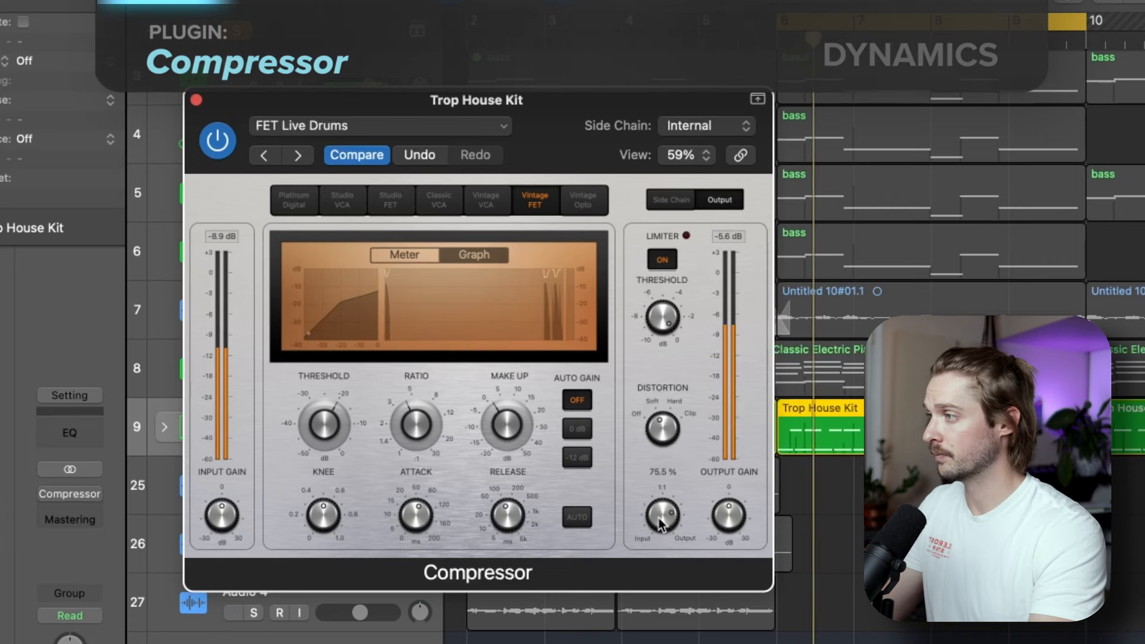
pyautogui.moveTo(668, 523); pyautogui.dragTo(654, 538)
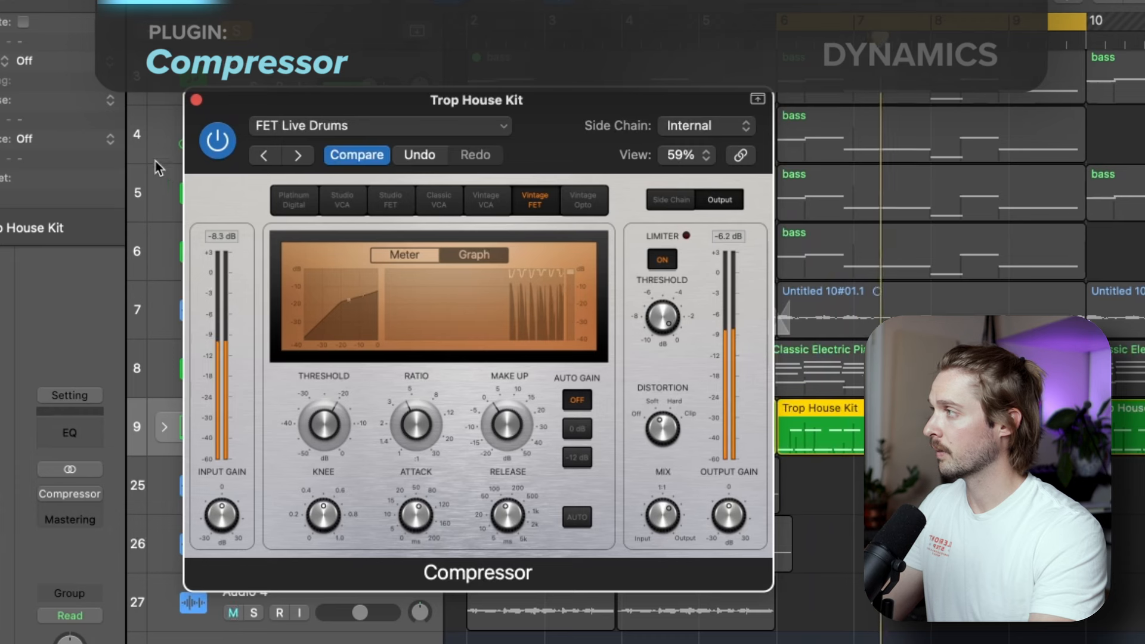
# Bypass and re-enable the compressor to compare the drums, and close its plugin window.
pyautogui.click(217, 141)
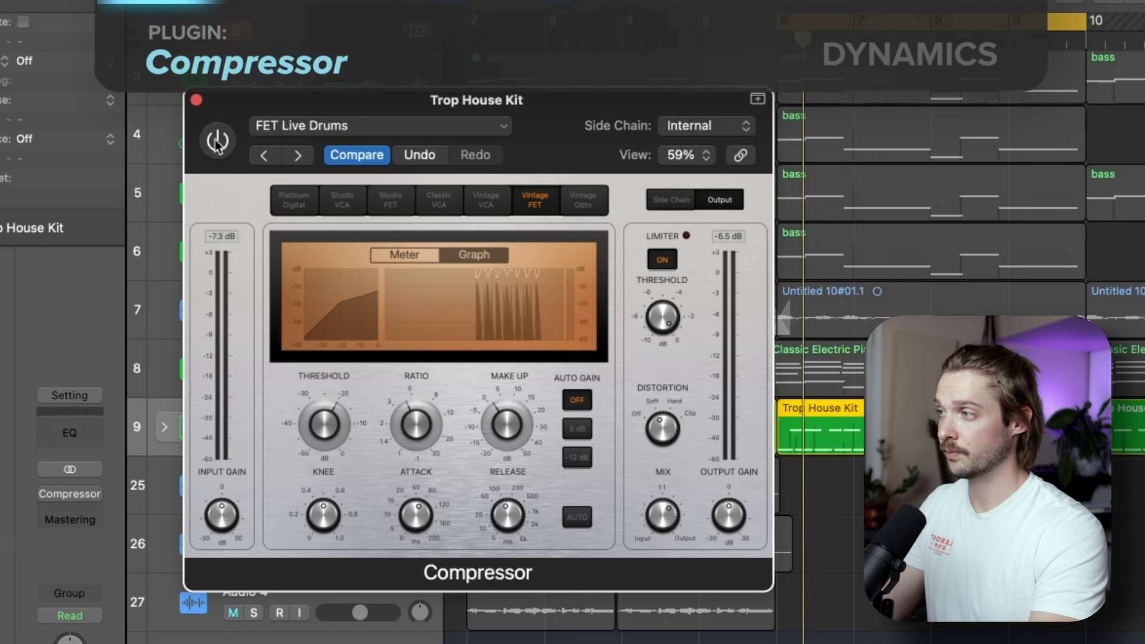
pyautogui.click(217, 142)
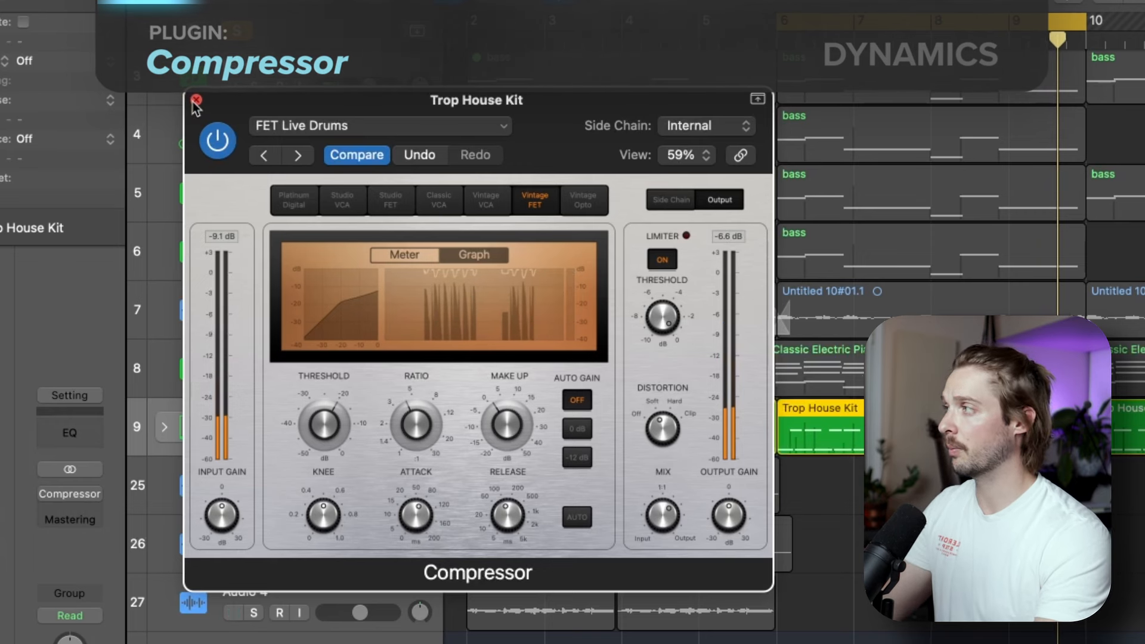
pyautogui.click(196, 100)
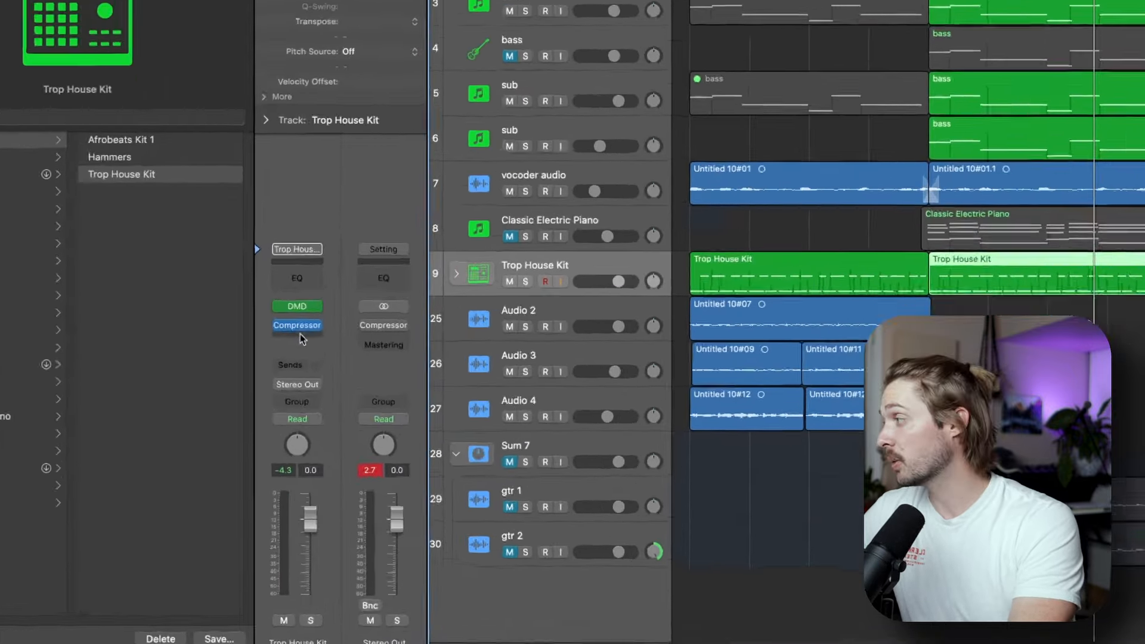
# Insert a DeEsser 2 from Logic's own Dynamics effects on the Trop House Kit track.
pyautogui.click(171, 441)
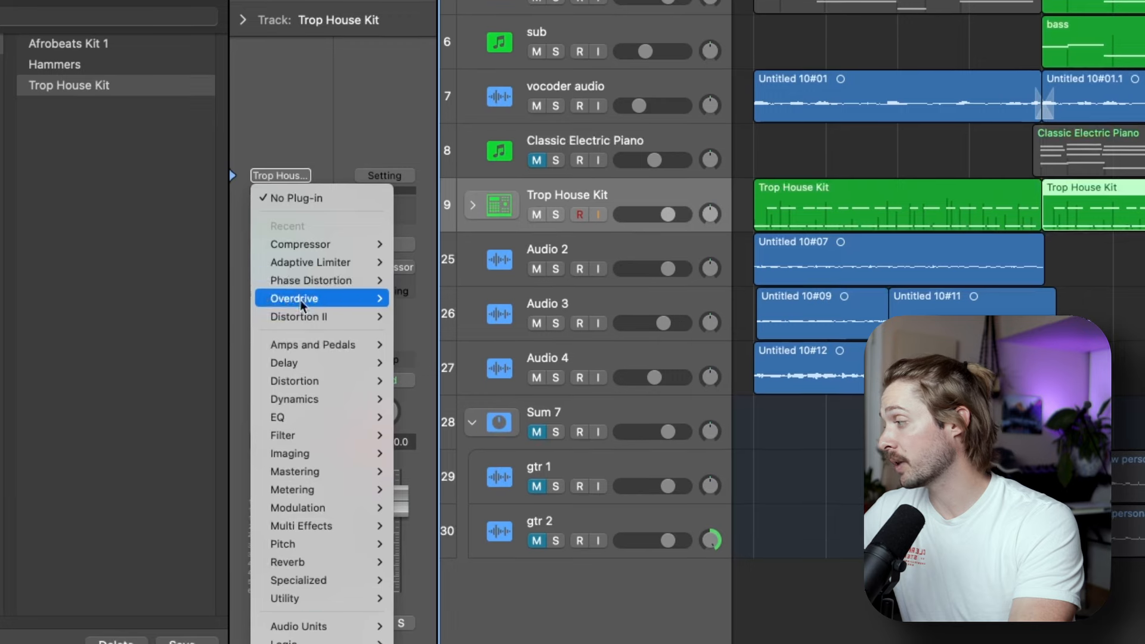
pyautogui.moveTo(369, 625)
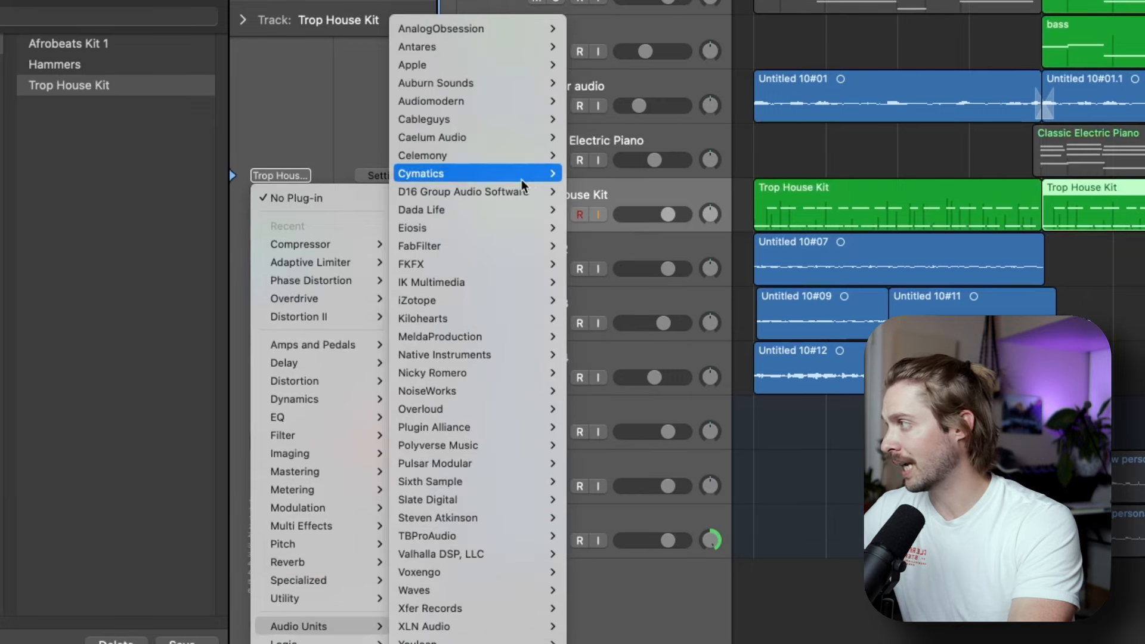
pyautogui.moveTo(322, 641)
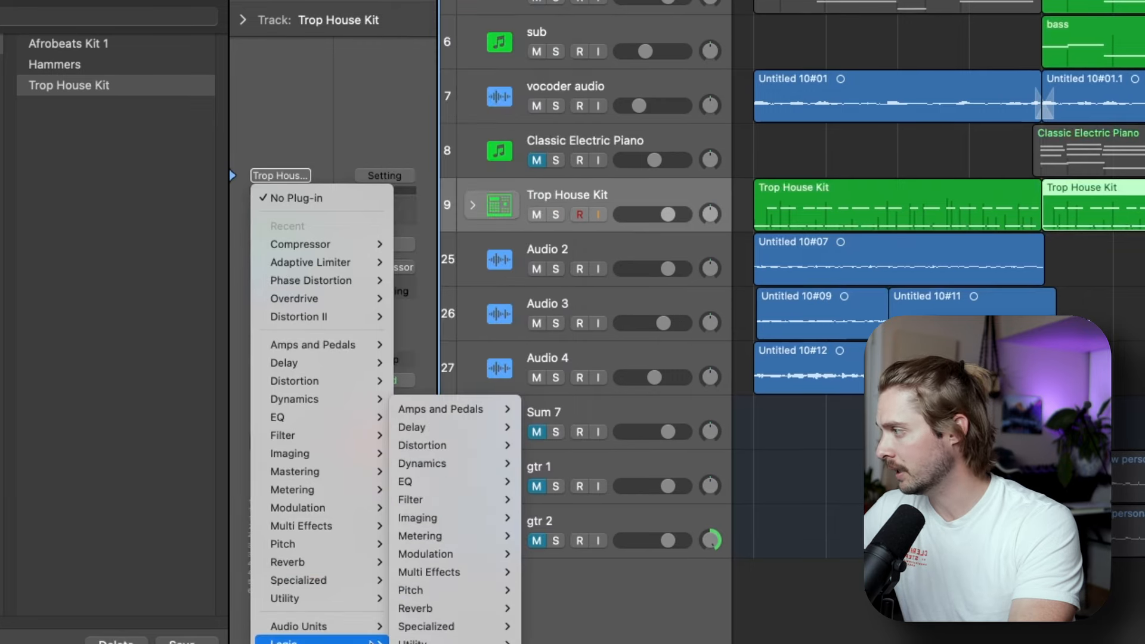
pyautogui.moveTo(422, 464)
pyautogui.moveTo(596, 499)
pyautogui.click(674, 502)
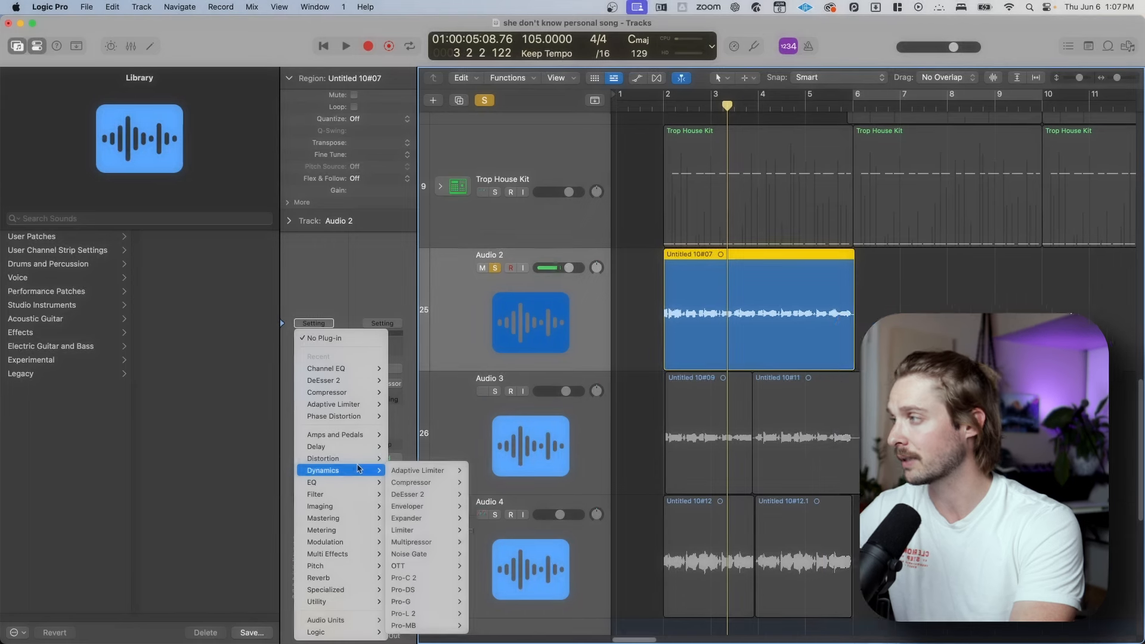
# Insert a DeEsser 2 from Logic's own Dynamics effects on the Audio 2 track.
pyautogui.moveTo(357, 632)
pyautogui.moveTo(437, 515)
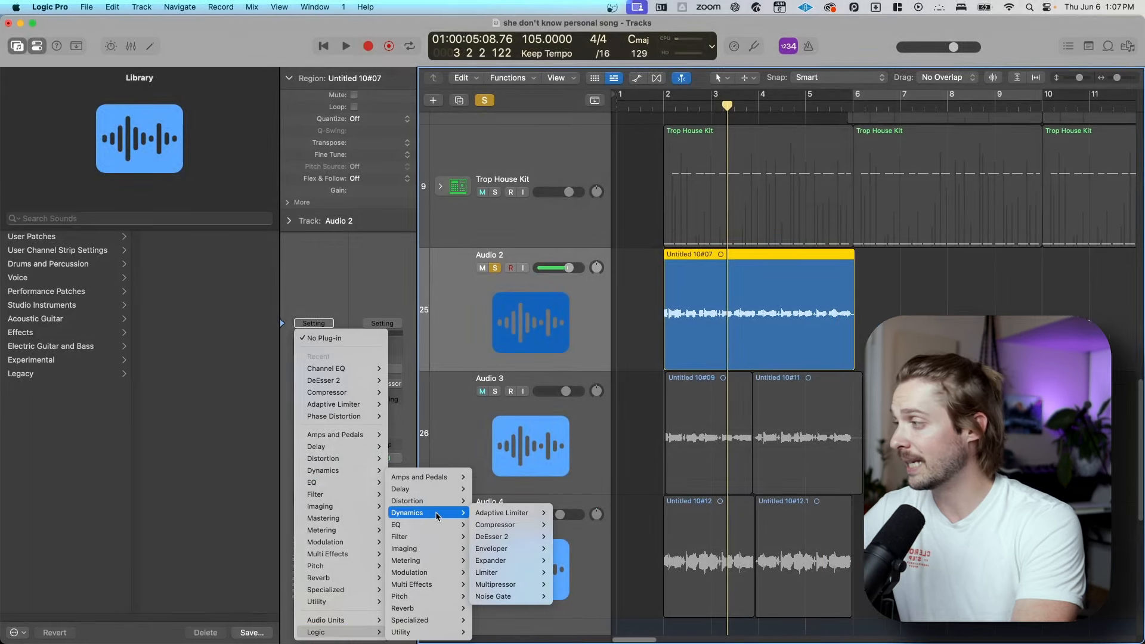
pyautogui.click(559, 540)
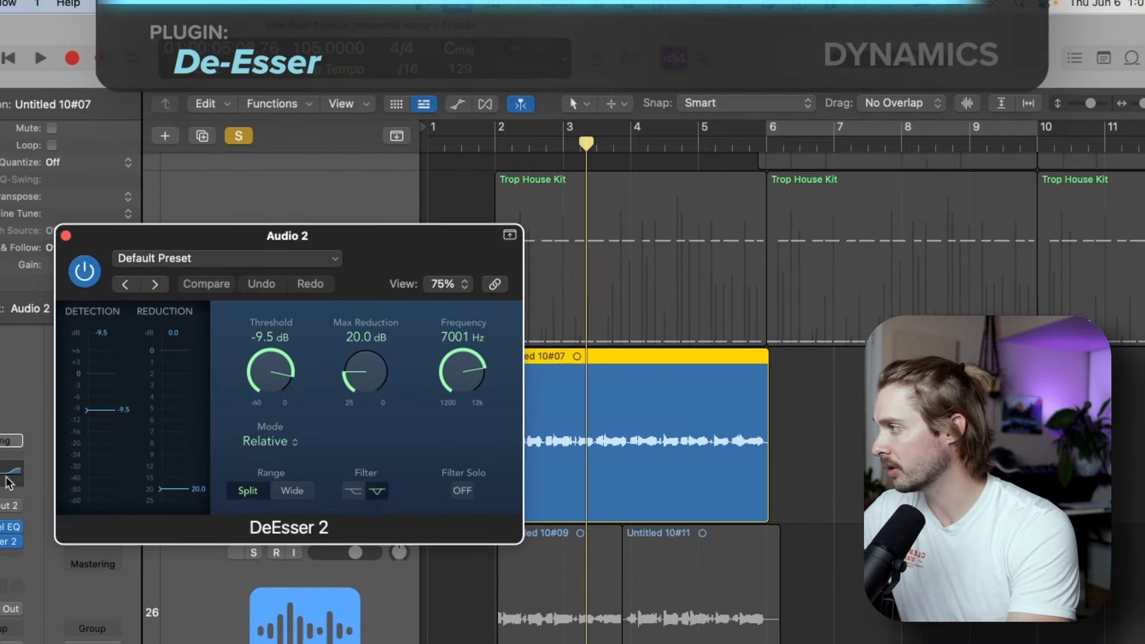
# In Audio 2's Channel EQ, enable a low cut at 910 Hz and a high cut at about 2 kHz.
pyautogui.click(325, 373)
pyautogui.click(110, 315)
pyautogui.moveTo(132, 371); pyautogui.dragTo(486, 368)
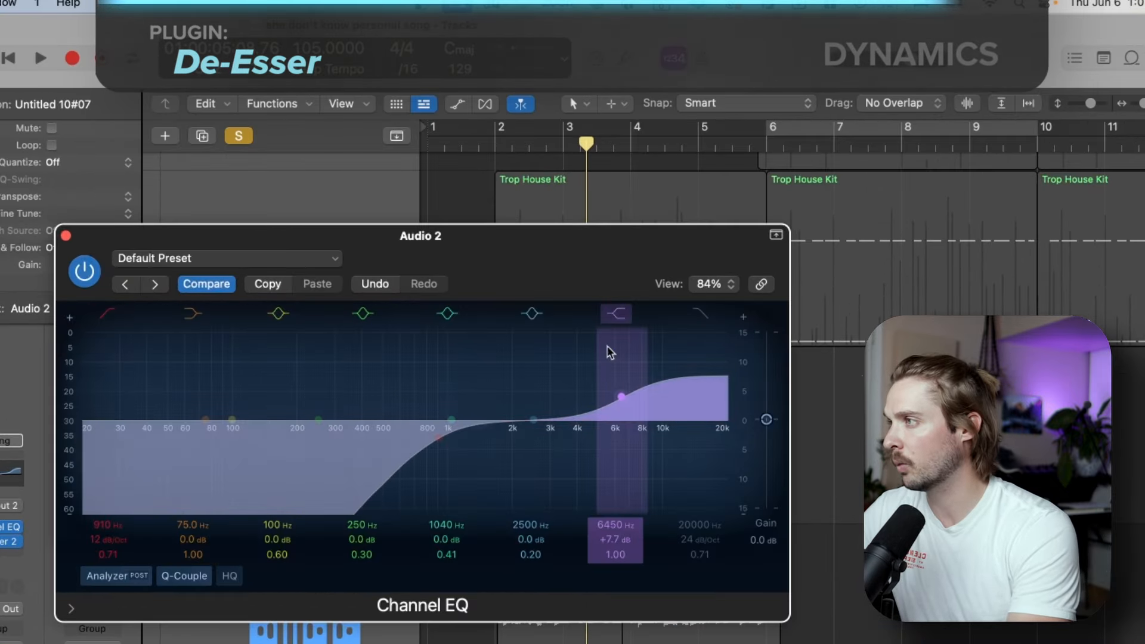
pyautogui.click(700, 322)
pyautogui.moveTo(715, 396); pyautogui.dragTo(537, 391)
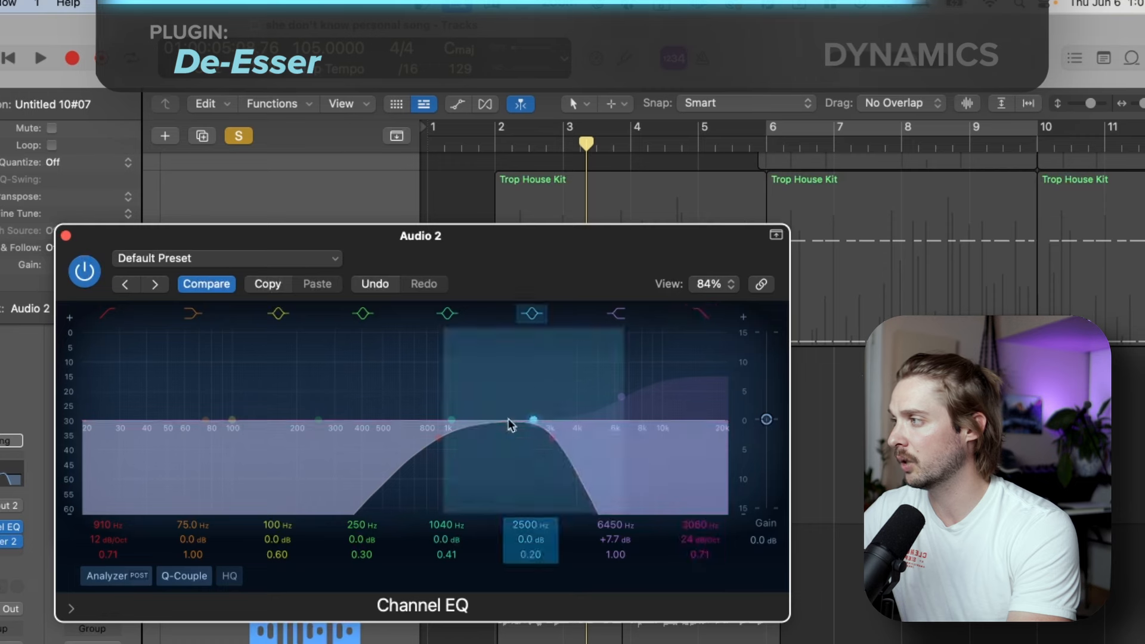
pyautogui.moveTo(456, 464); pyautogui.dragTo(503, 459)
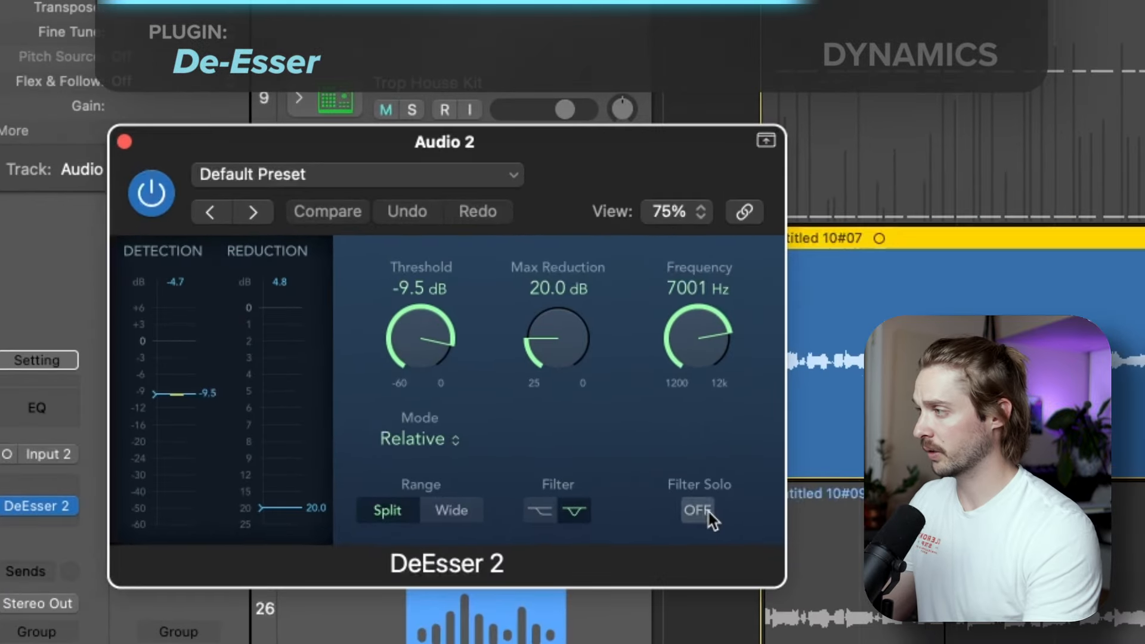
# Turn on the DeEsser 2's Filter Solo and set its frequency to 6319 Hz.
pyautogui.click(691, 484)
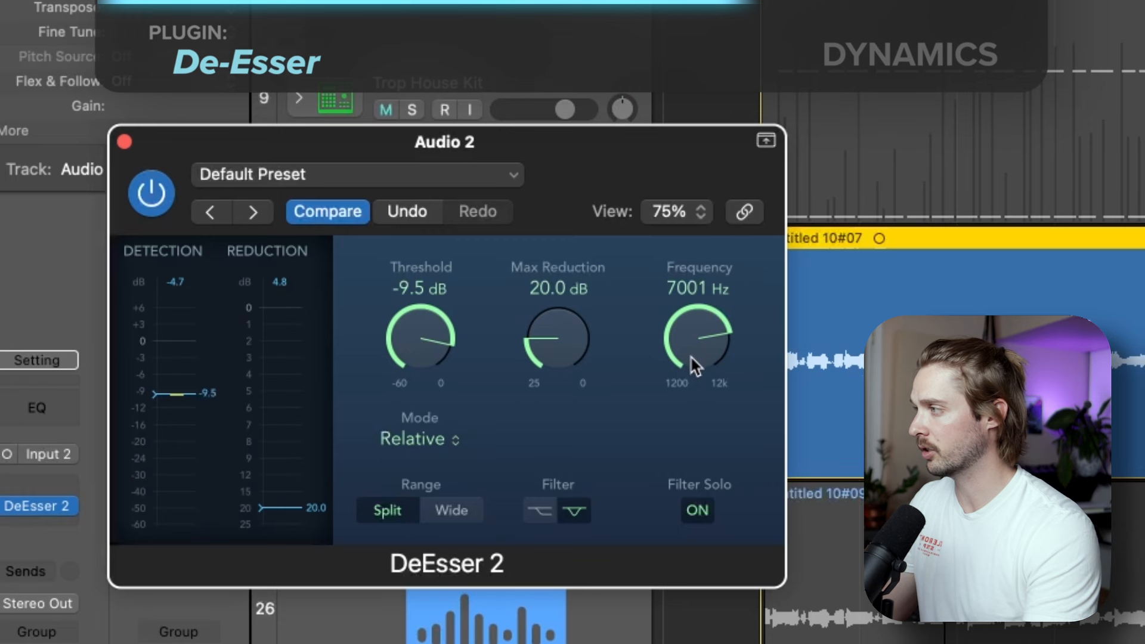
pyautogui.moveTo(695, 365)
pyautogui.mouseDown()
pyautogui.moveTo(693, 322)
pyautogui.moveTo(696, 373)
pyautogui.mouseUp()
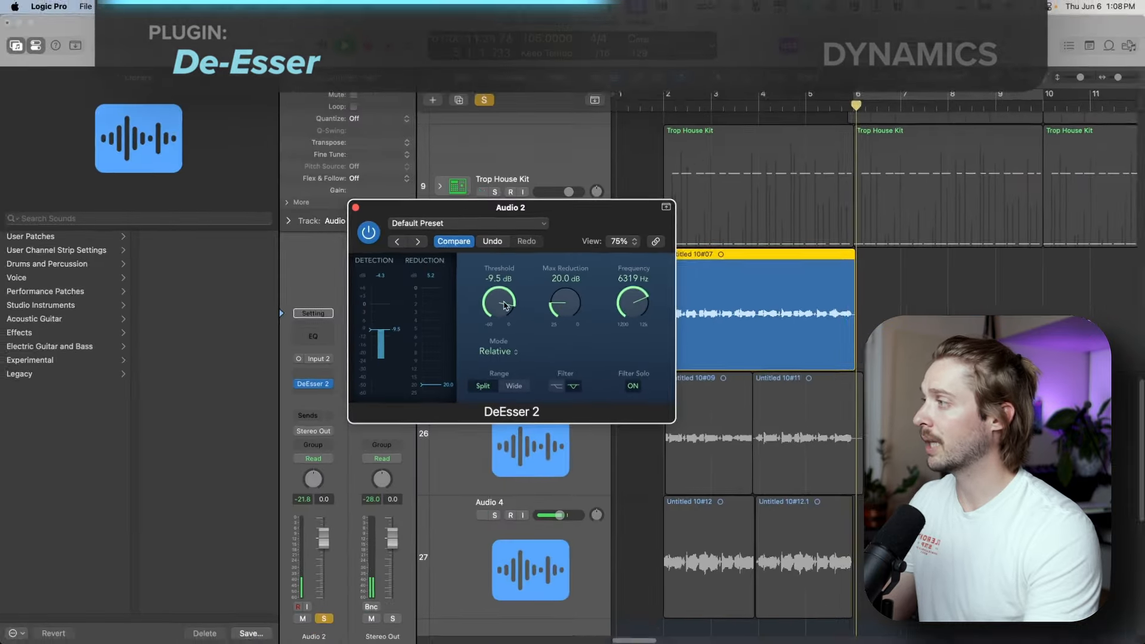
# Set the DeEsser 2's threshold to -12.0 dB and replay the Audio 2 region from its start.
pyautogui.moveTo(418, 330); pyautogui.dragTo(444, 341)
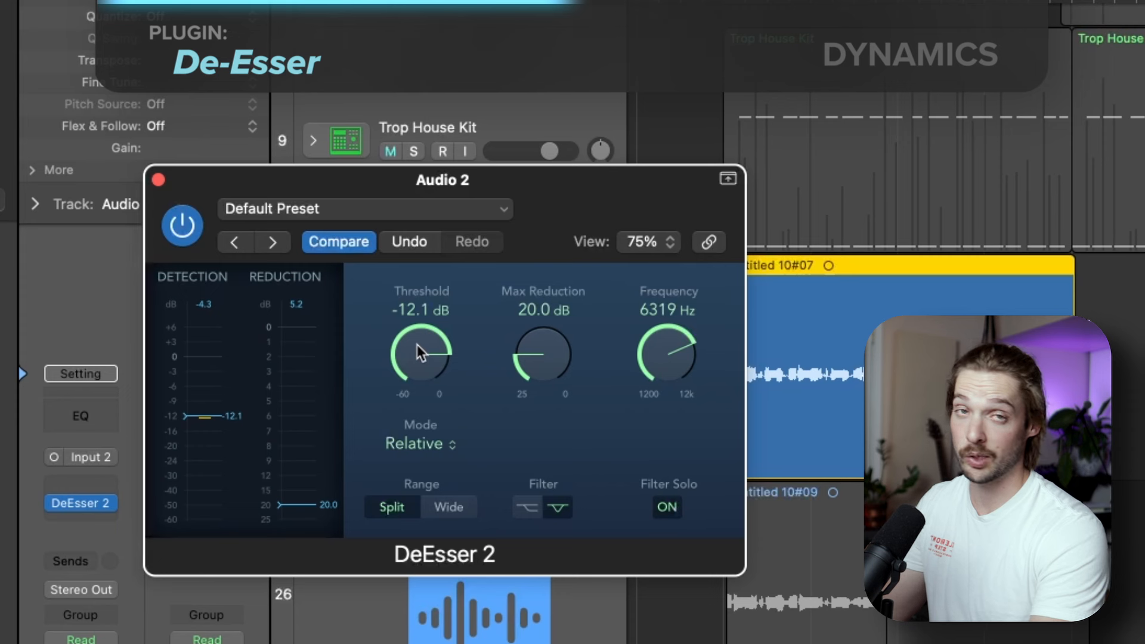
pyautogui.moveTo(416, 343)
pyautogui.mouseDown()
pyautogui.moveTo(421, 320)
pyautogui.moveTo(419, 342)
pyautogui.mouseUp()
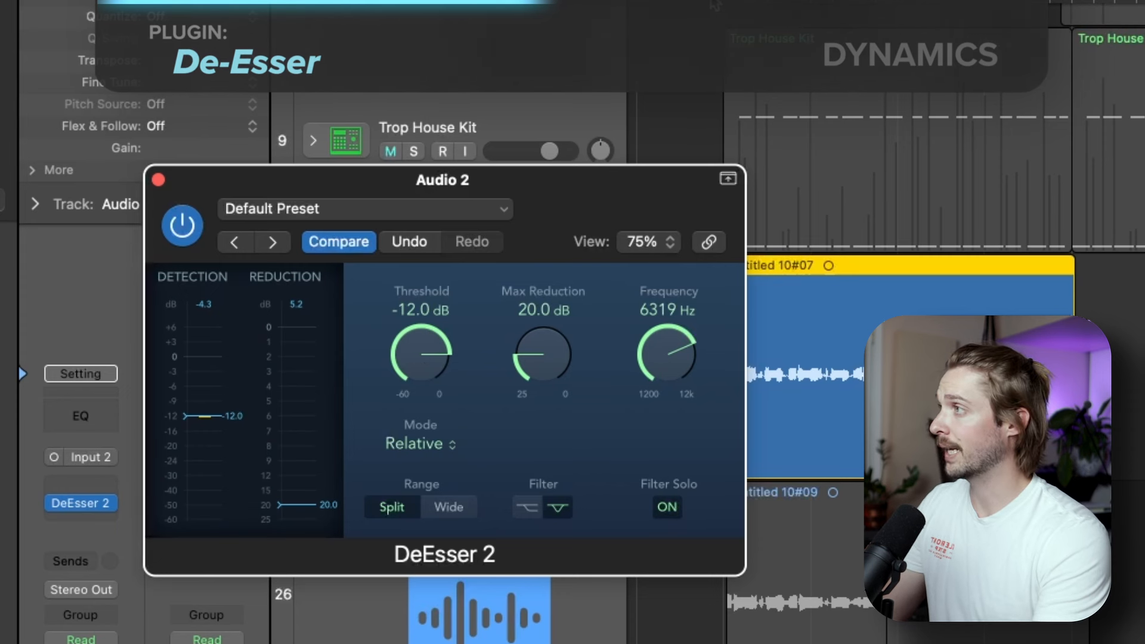
pyautogui.click(641, 75)
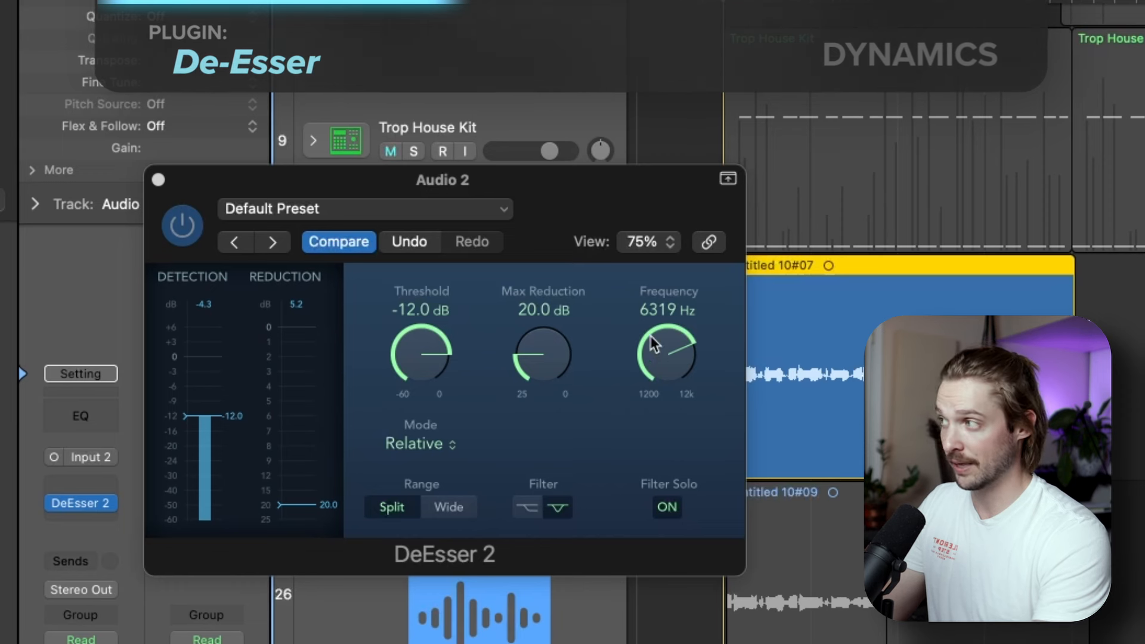
# Set the DeEsser 2's maximum reduction to 13.1 dB, and replay Audio 2 with Filter Solo off.
pyautogui.moveTo(549, 353); pyautogui.dragTo(553, 355)
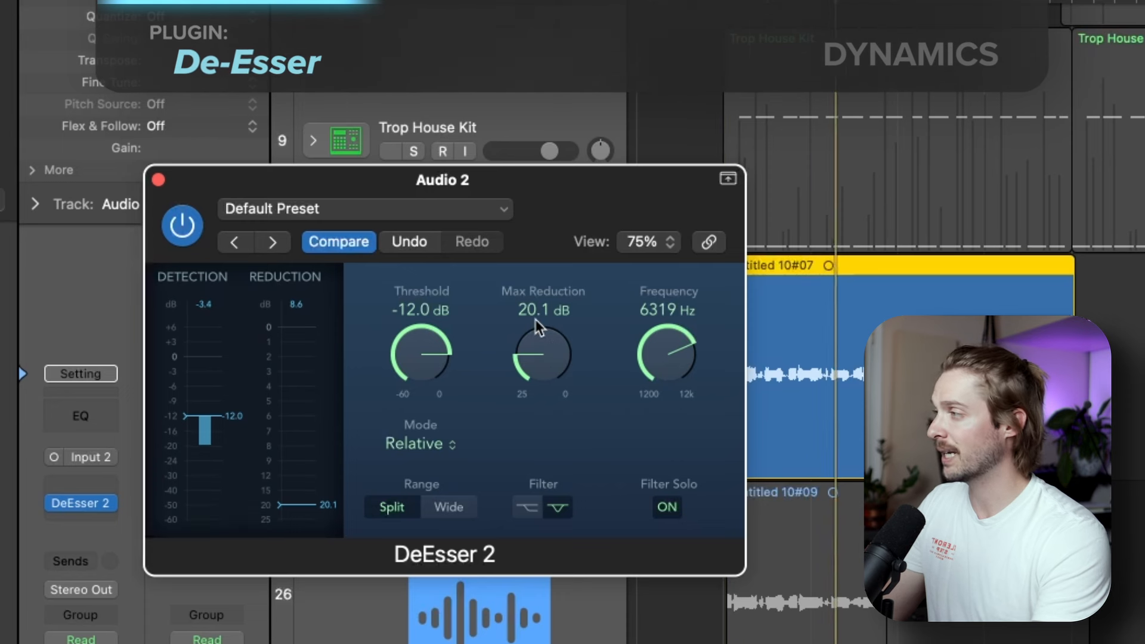
pyautogui.moveTo(555, 375); pyautogui.dragTo(554, 350)
pyautogui.click(670, 508)
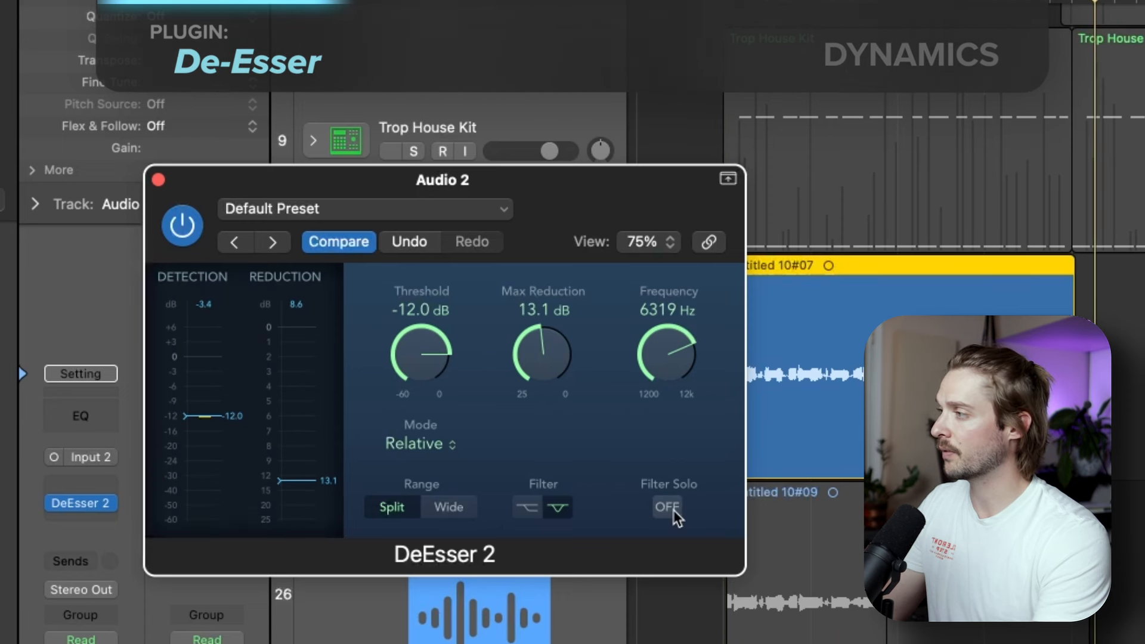
pyautogui.click(725, 3)
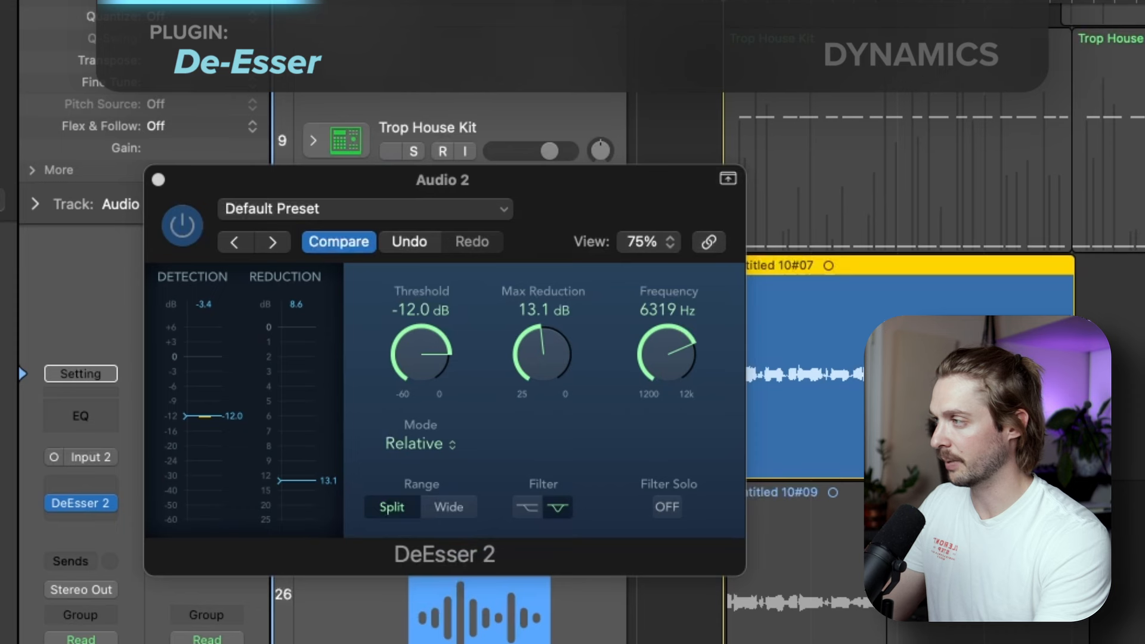
pyautogui.press('space')
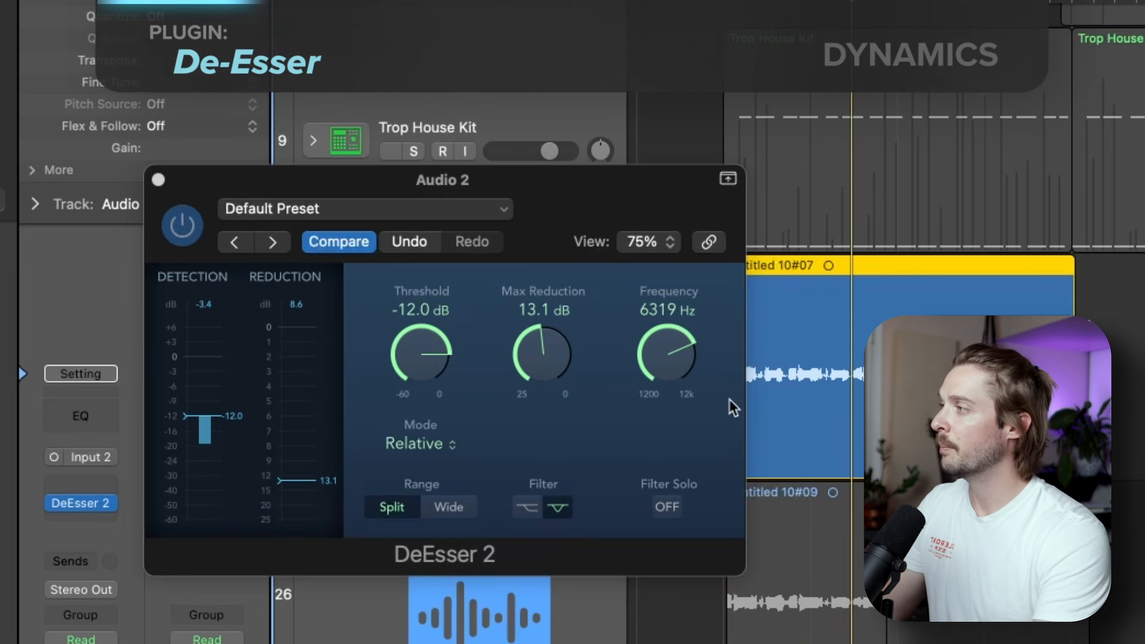
# Set the DeEsser 2's maximum reduction to 25.0 dB and threshold to -22.9 dB, varying its frequency during playback.
pyautogui.moveTo(553, 358); pyautogui.dragTo(464, 411)
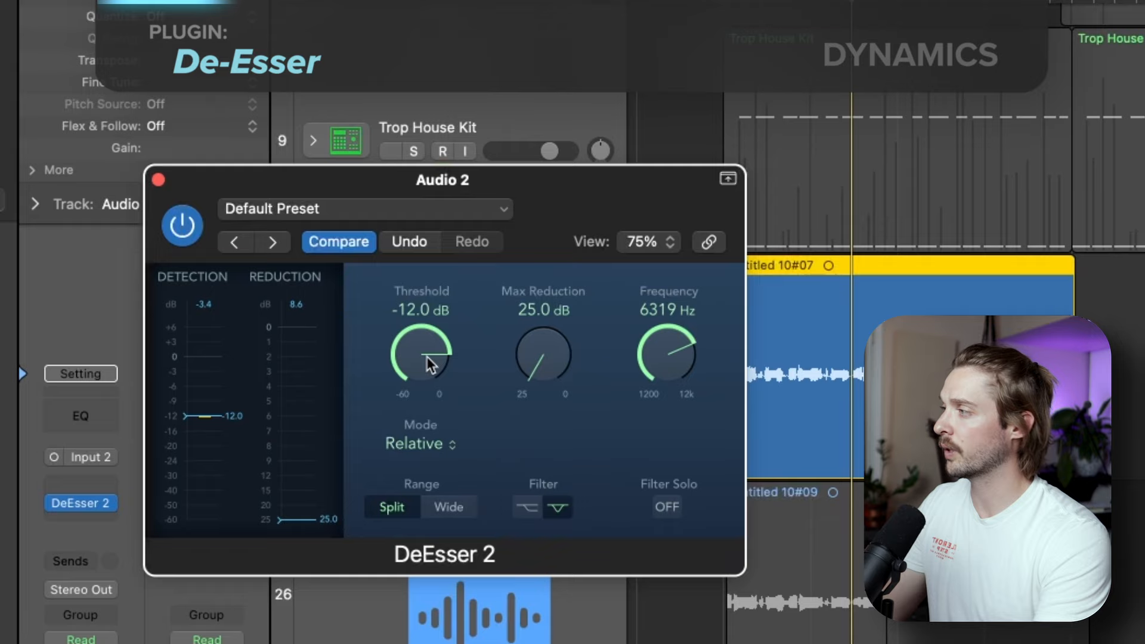
pyautogui.moveTo(426, 356); pyautogui.dragTo(416, 460)
pyautogui.click(719, 1)
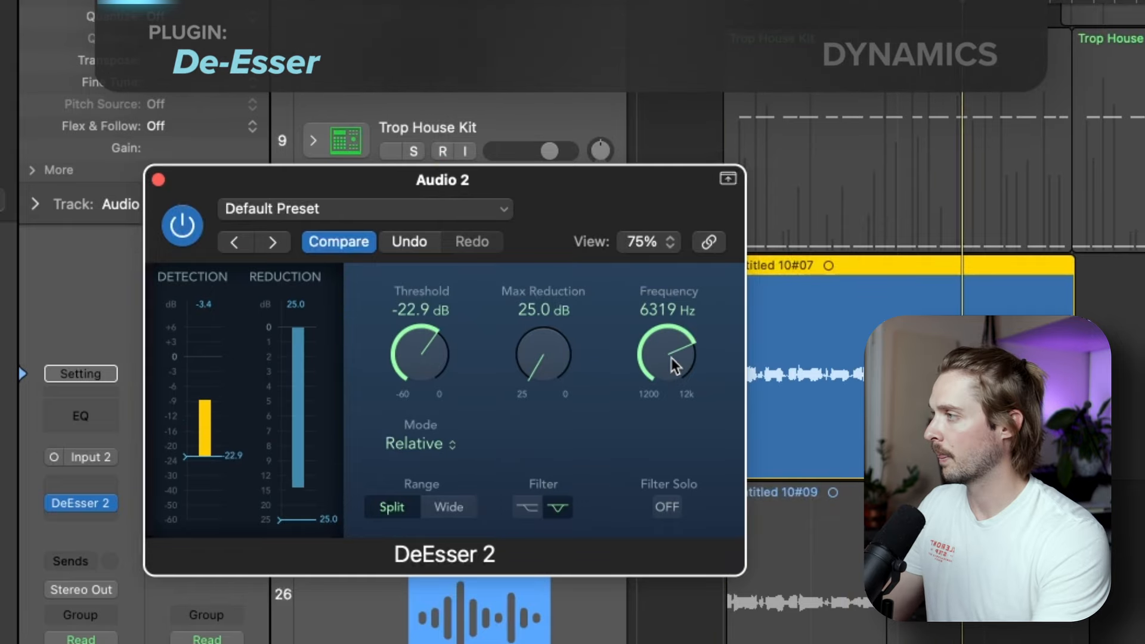
pyautogui.moveTo(671, 356); pyautogui.dragTo(681, 326)
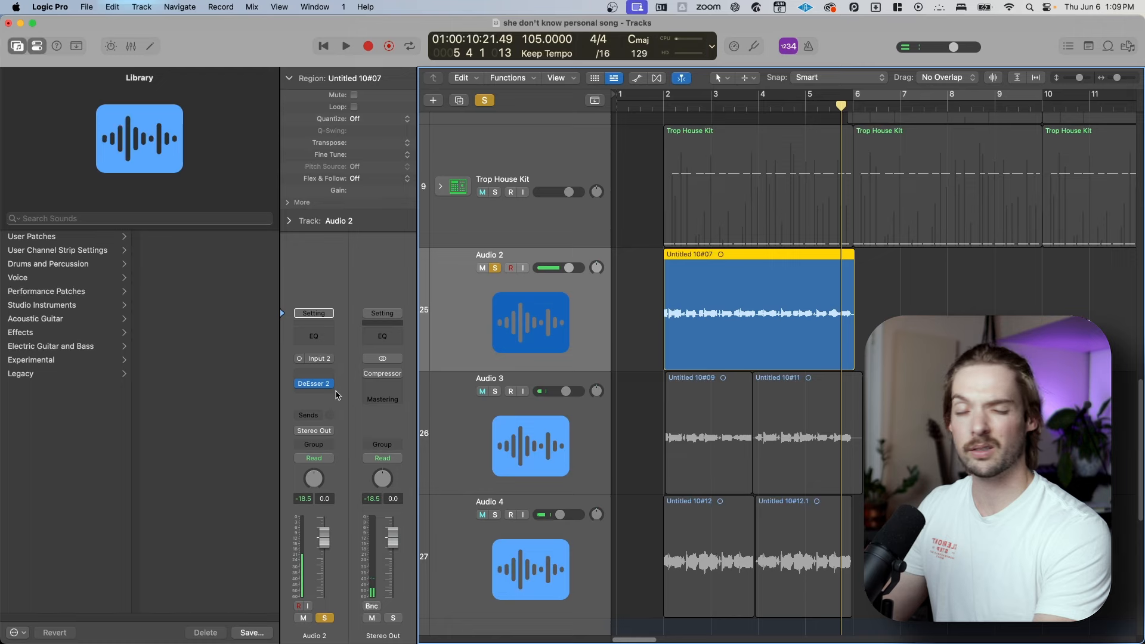
# Replace the DeEsser 2 on Audio 2 with a mono Enveloper and reposition its window.
pyautogui.click(324, 384)
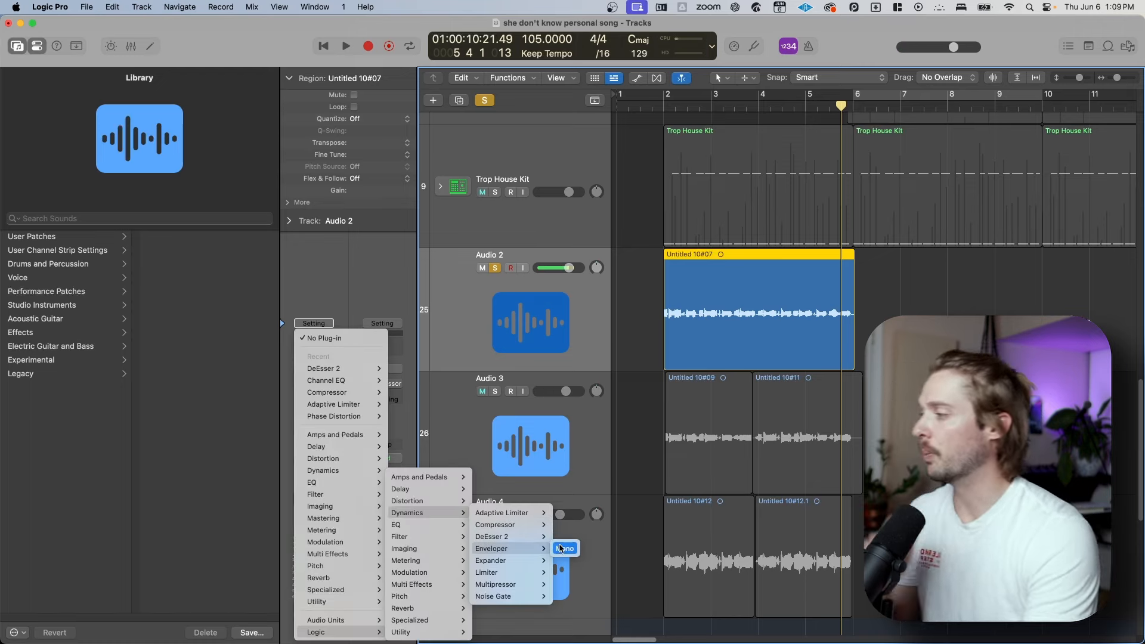
pyautogui.click(558, 544)
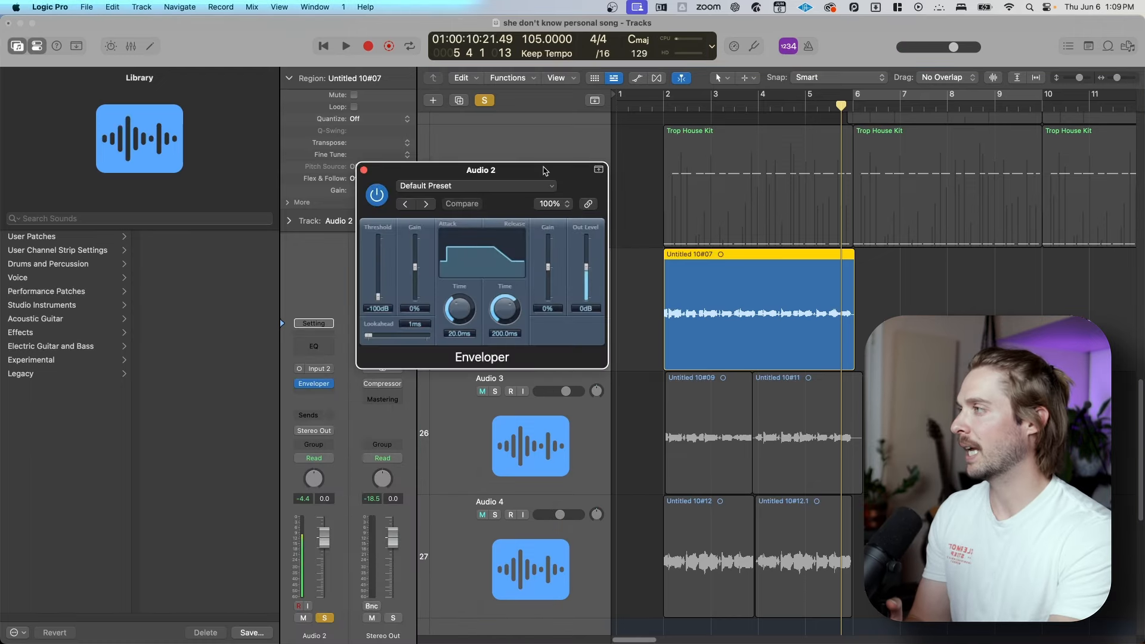
pyautogui.moveTo(542, 174); pyautogui.dragTo(577, 192)
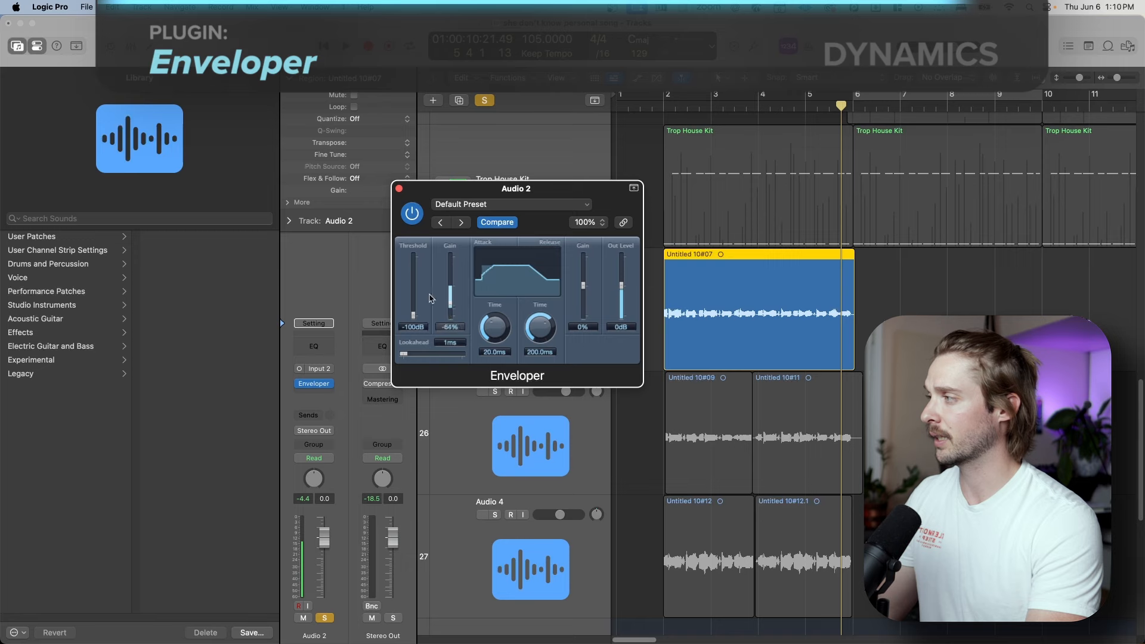
# Try a negative attack gain in Audio 2's Enveloper, and raise the attack gain to its maximum.
pyautogui.moveTo(451, 261); pyautogui.dragTo(451, 291)
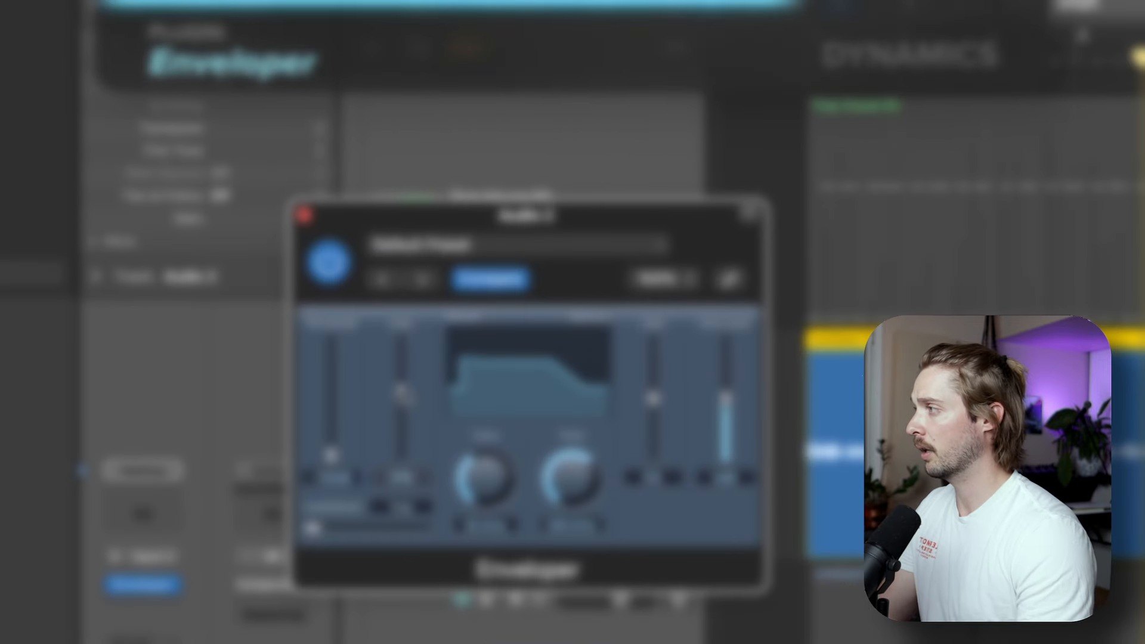
pyautogui.moveTo(402, 399); pyautogui.dragTo(403, 337)
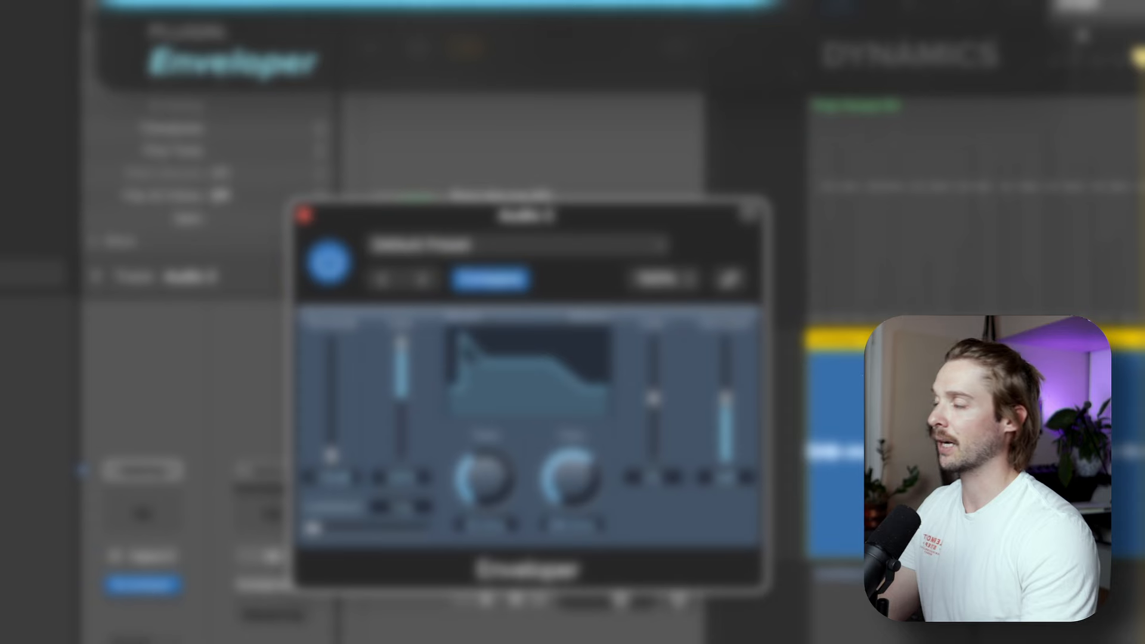
pyautogui.press('space')
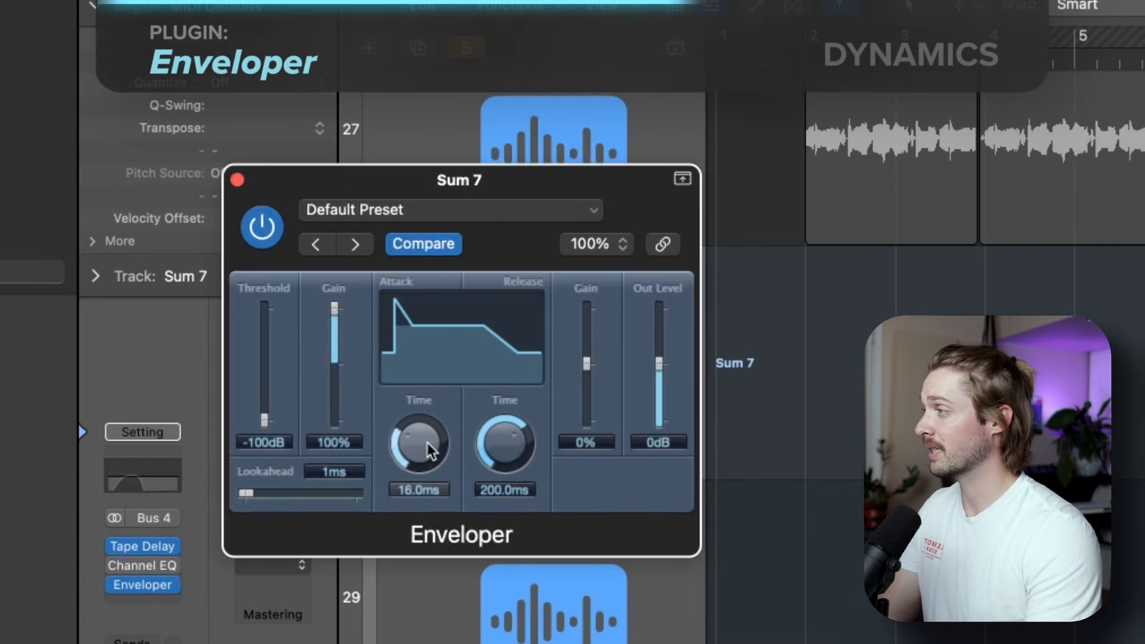
# On Sum 7's Enveloper, set the attack time to 20.0 ms, the release time to 120.0 ms and the release gain to 100%.
pyautogui.moveTo(421, 446); pyautogui.dragTo(422, 444)
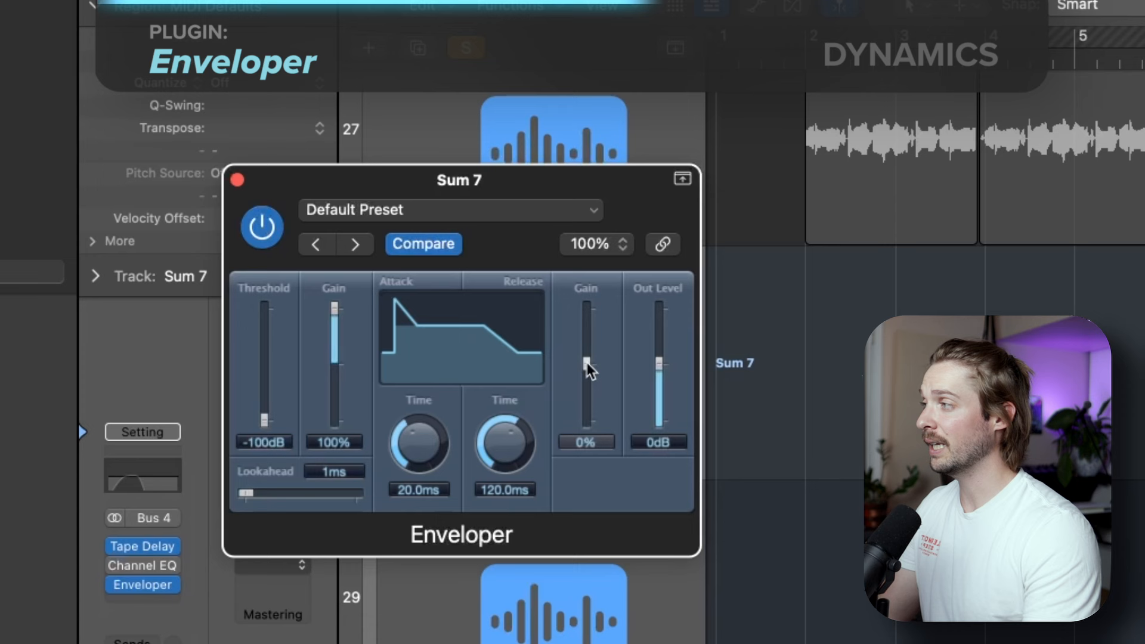
pyautogui.moveTo(587, 363); pyautogui.dragTo(595, 291)
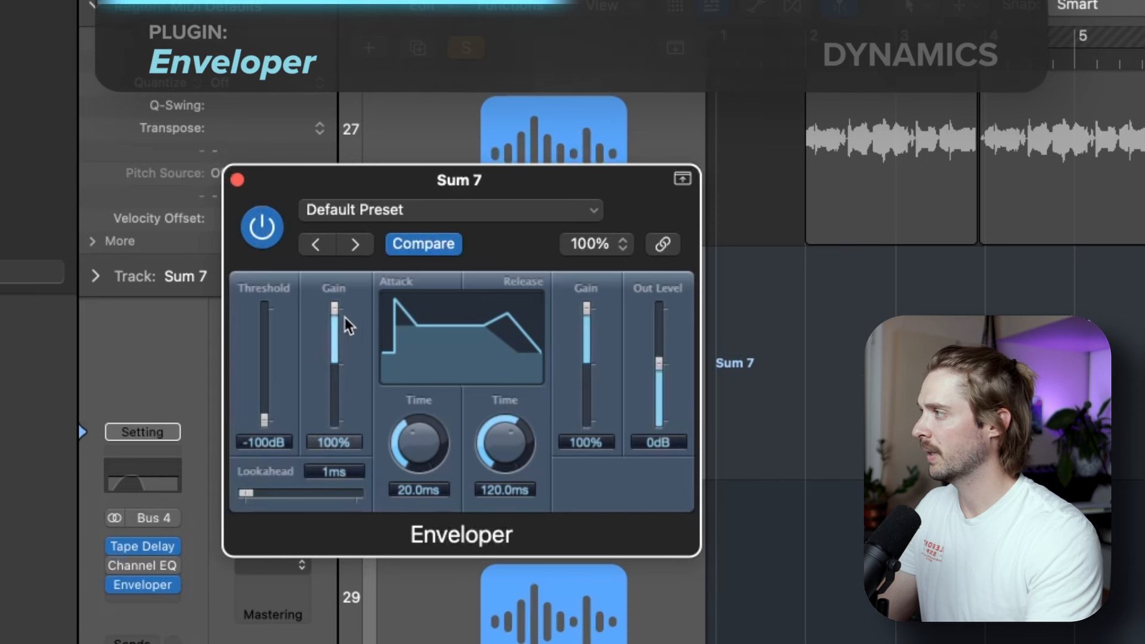
# On Sum 7's Enveloper, lower the release gain to 2% and the attack gain to -100%.
pyautogui.moveTo(338, 313); pyautogui.dragTo(341, 362)
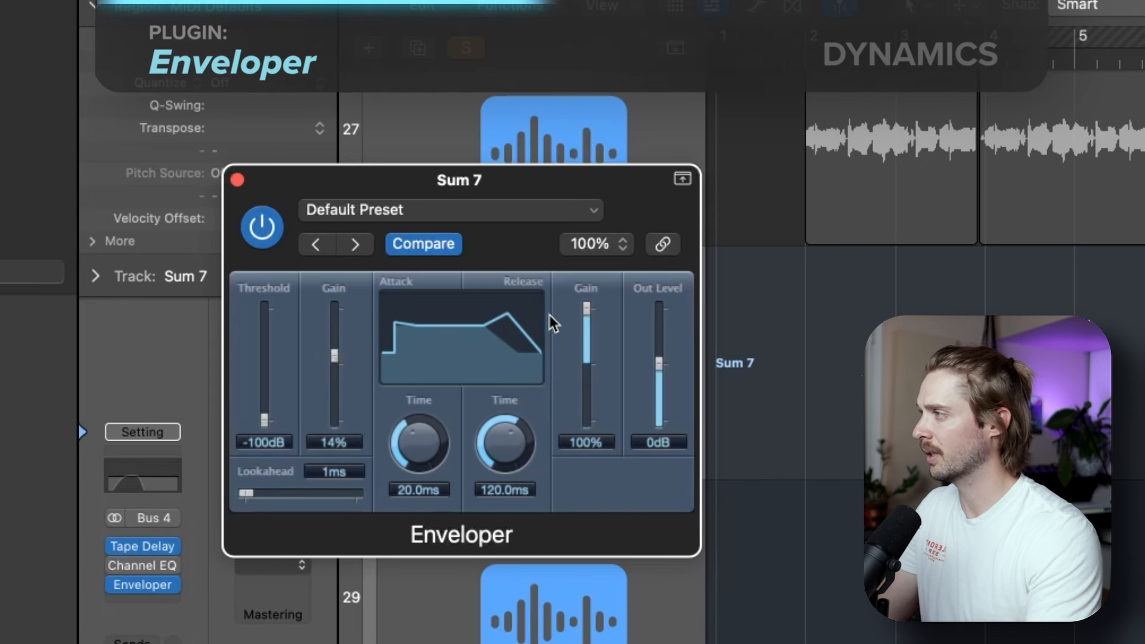
pyautogui.moveTo(583, 311); pyautogui.dragTo(584, 360)
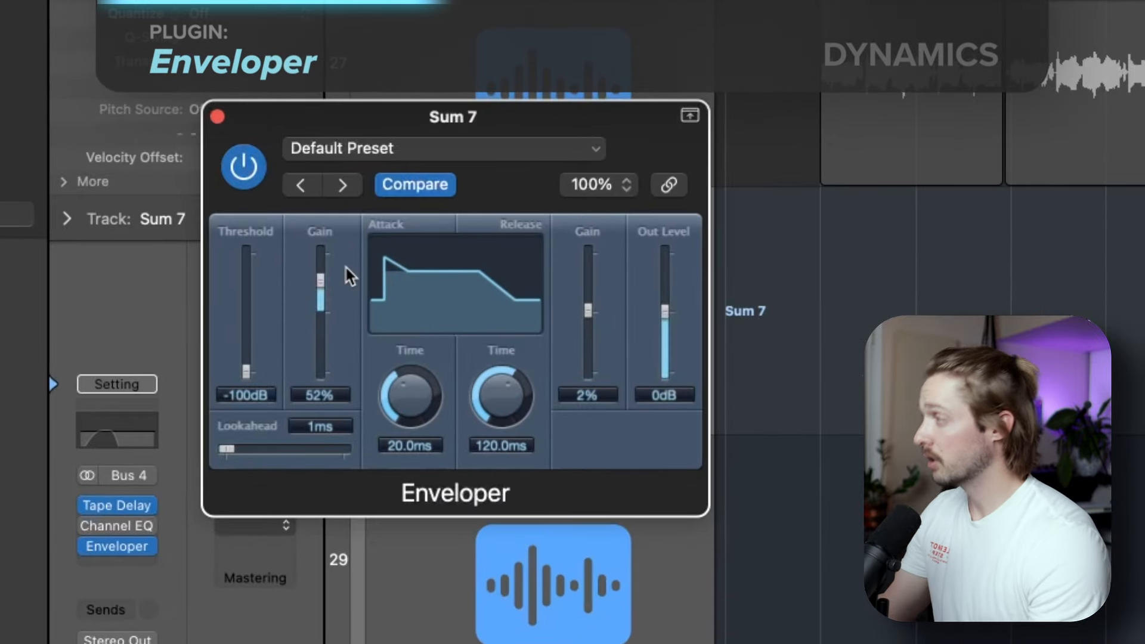
pyautogui.moveTo(324, 276); pyautogui.dragTo(345, 559)
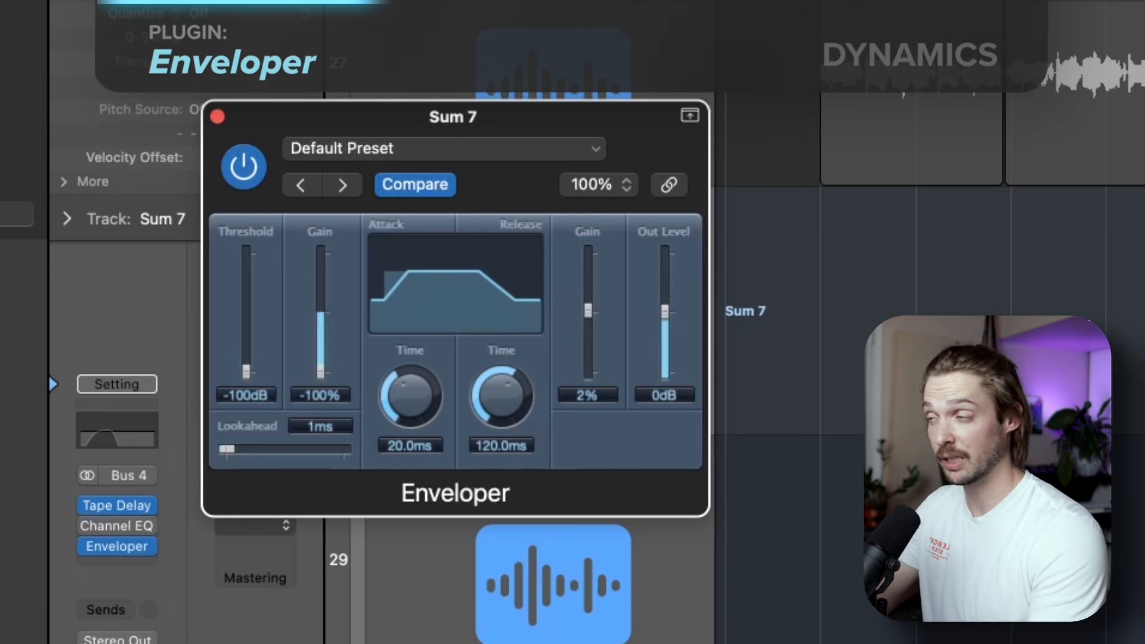
# Turn off the active solo and reset the attack gain in Sum 7's Enveloper.
pyautogui.click(1090, 101)
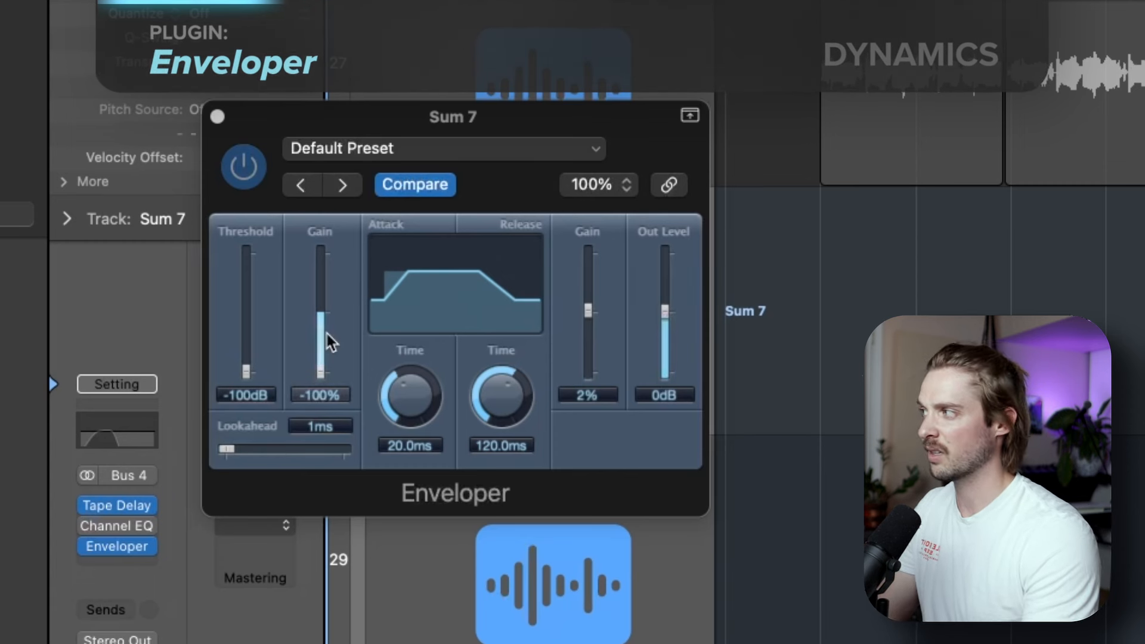
pyautogui.press('s')
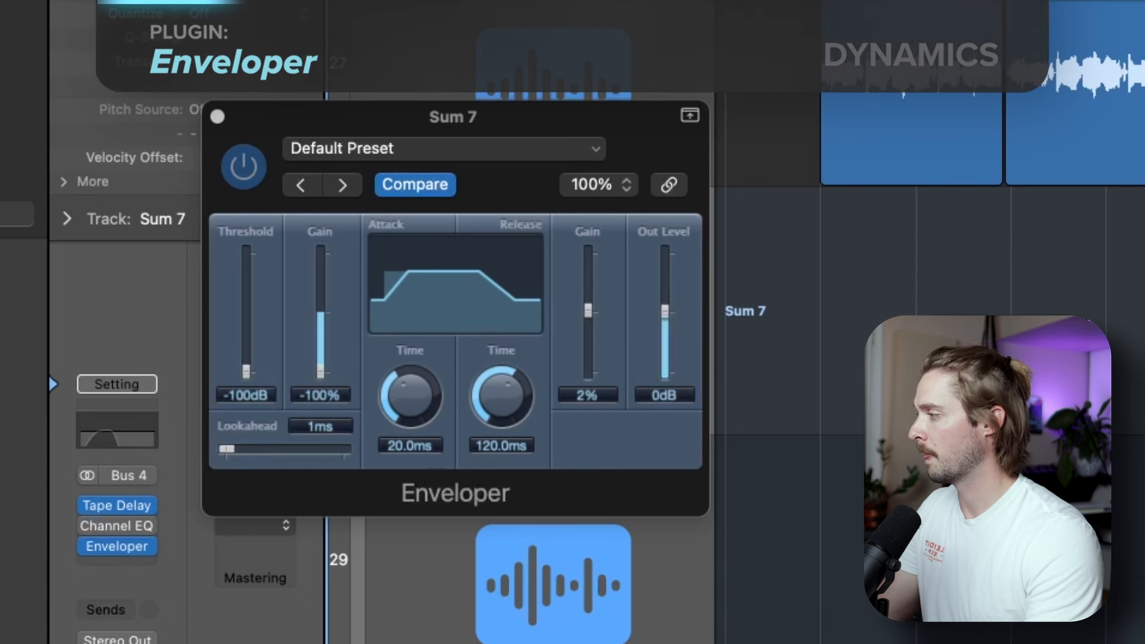
pyautogui.keyDown('alt'); pyautogui.click(320, 367); pyautogui.keyUp('alt')
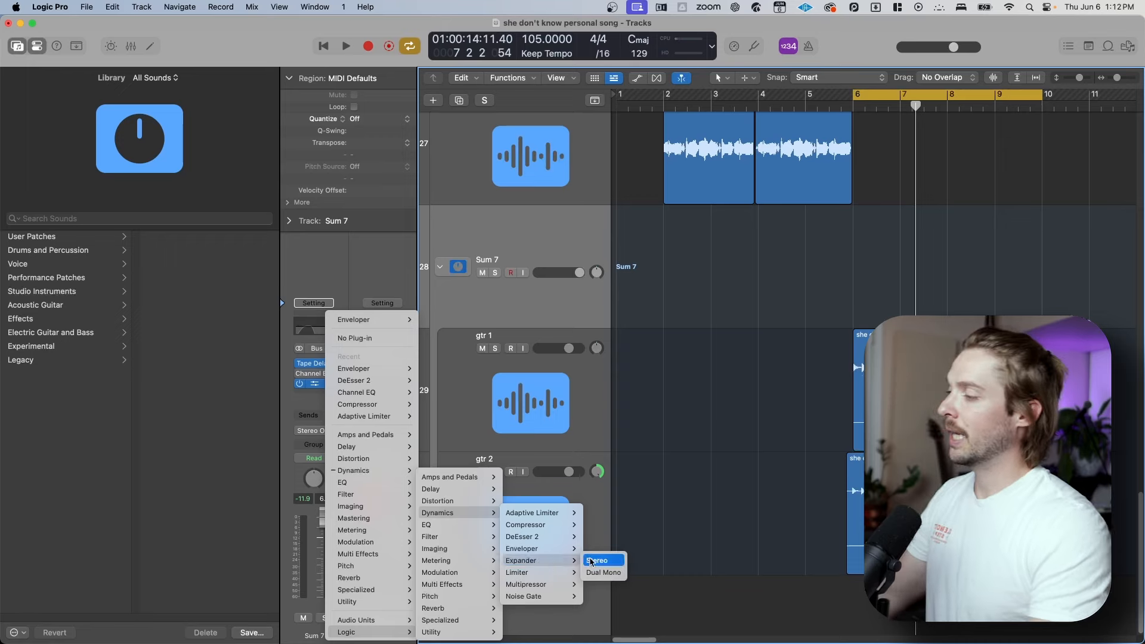
# Replace Sum 7's Enveloper with a stereo Expander and compare its controls with the Compressor's beside the enlarged guitar regions.
pyautogui.click(590, 561)
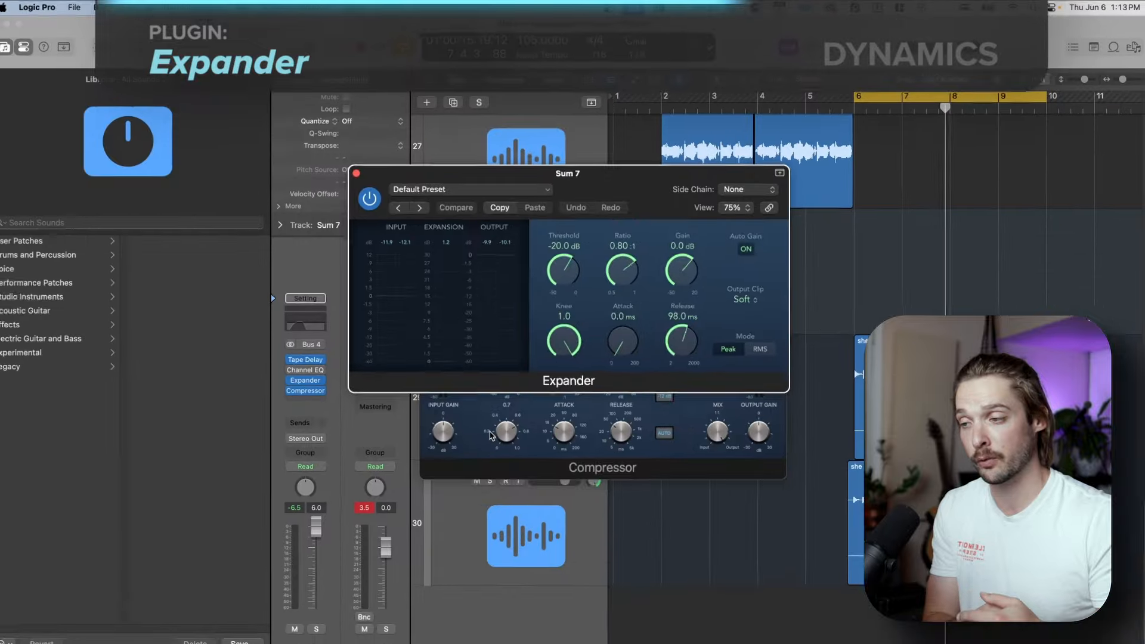
pyautogui.click(478, 464)
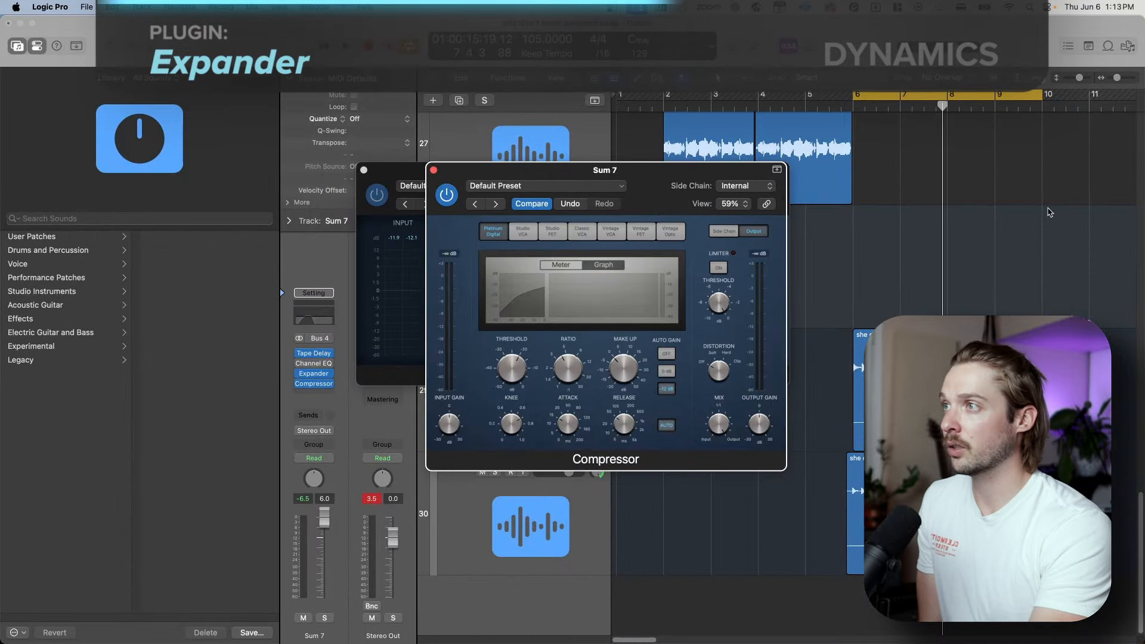
pyautogui.moveTo(1117, 77); pyautogui.dragTo(1121, 78)
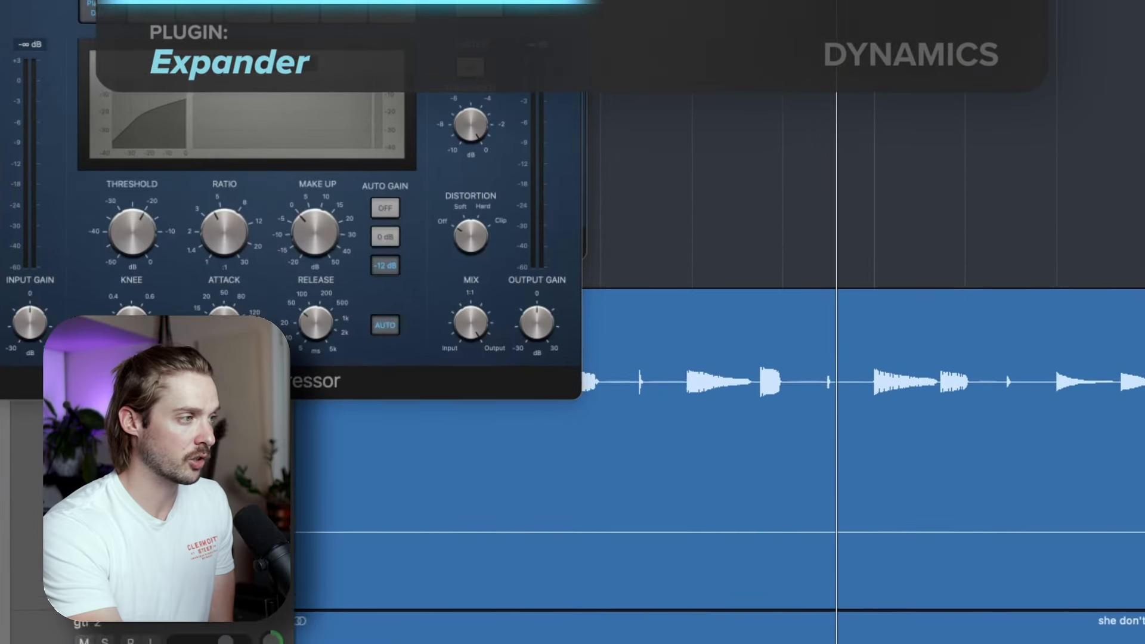
pyautogui.scroll(-5, 793, 364)
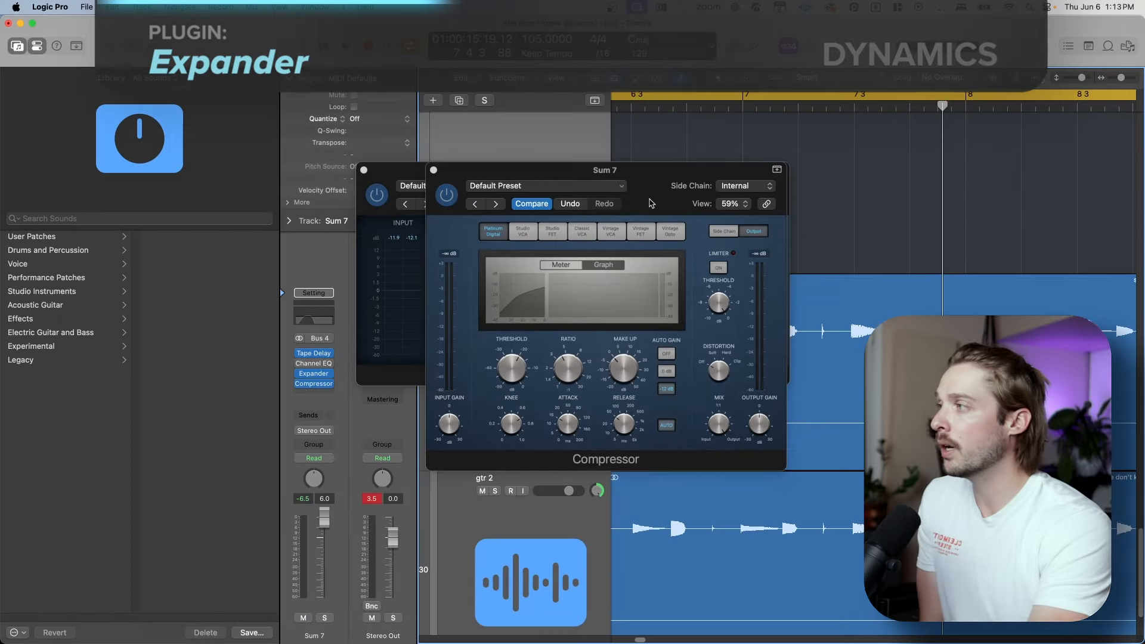
pyautogui.moveTo(650, 178); pyautogui.dragTo(706, 177)
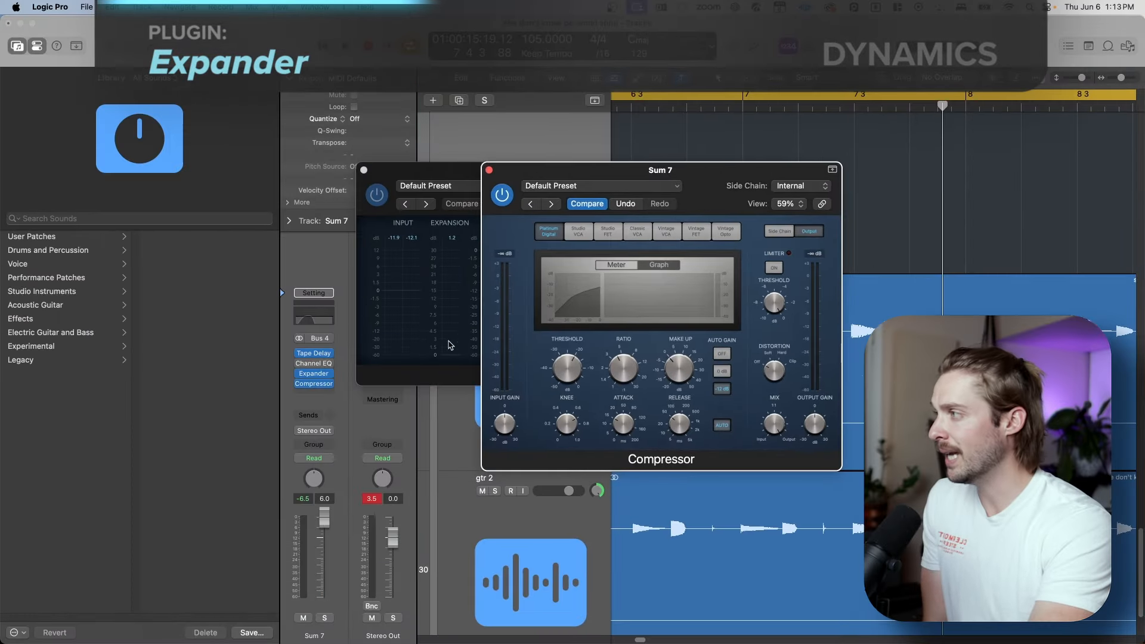
pyautogui.click(462, 174)
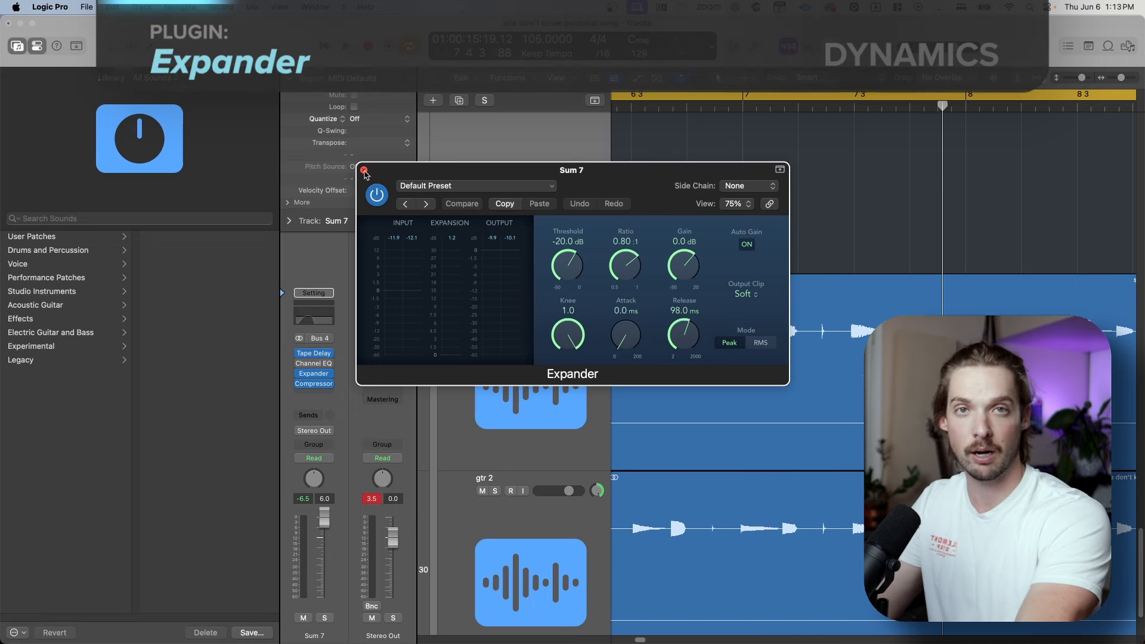
# Replace Sum 7's Expander and Compressor with a stereo Limiter and reposition its window.
pyautogui.click(364, 170)
pyautogui.click(314, 383)
pyautogui.moveTo(346, 633)
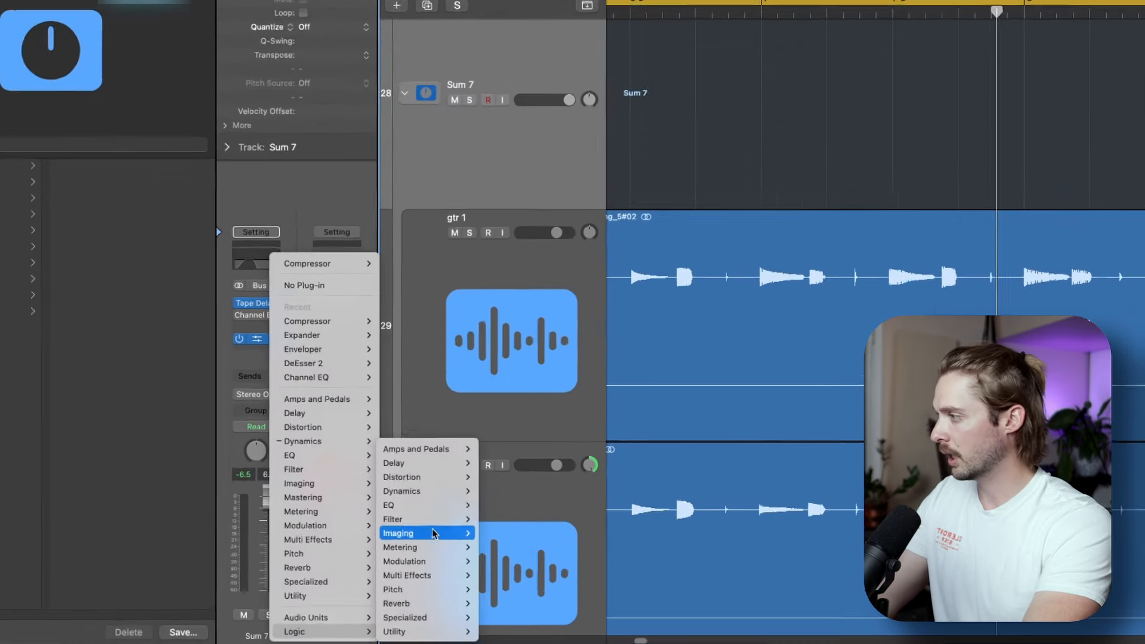
pyautogui.moveTo(417, 496)
pyautogui.moveTo(513, 577)
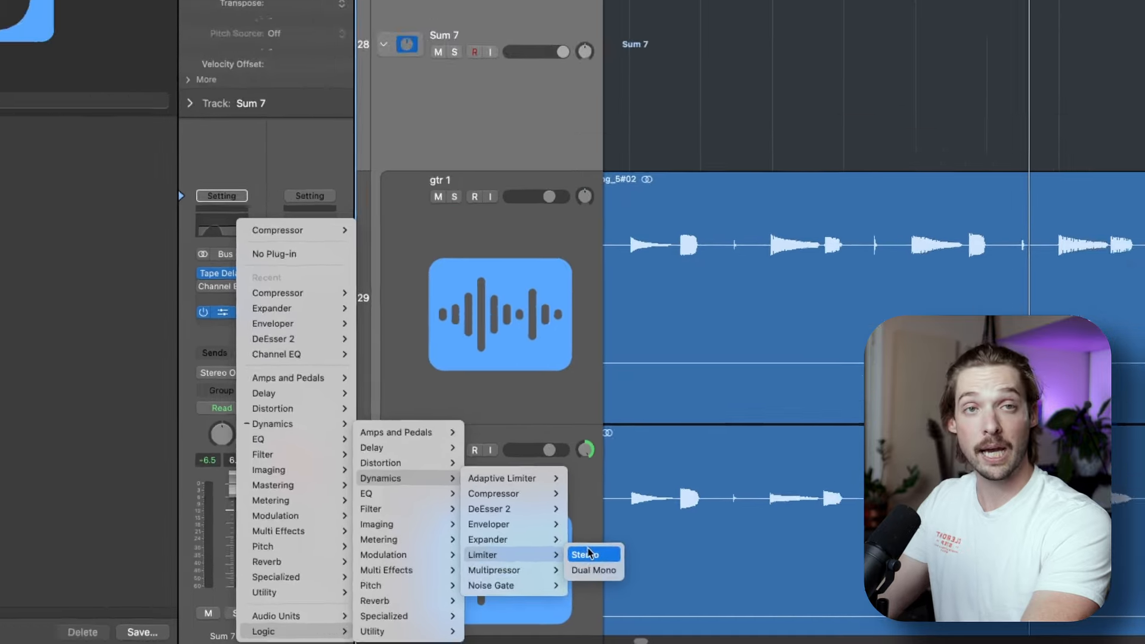
pyautogui.click(577, 563)
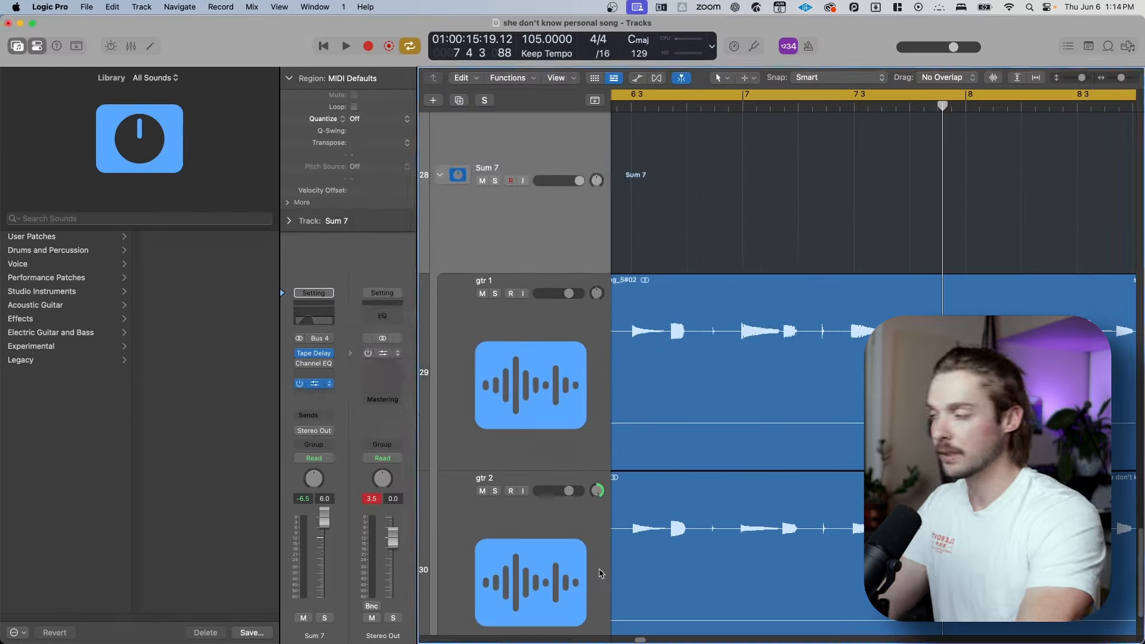
pyautogui.moveTo(644, 176); pyautogui.dragTo(684, 216)
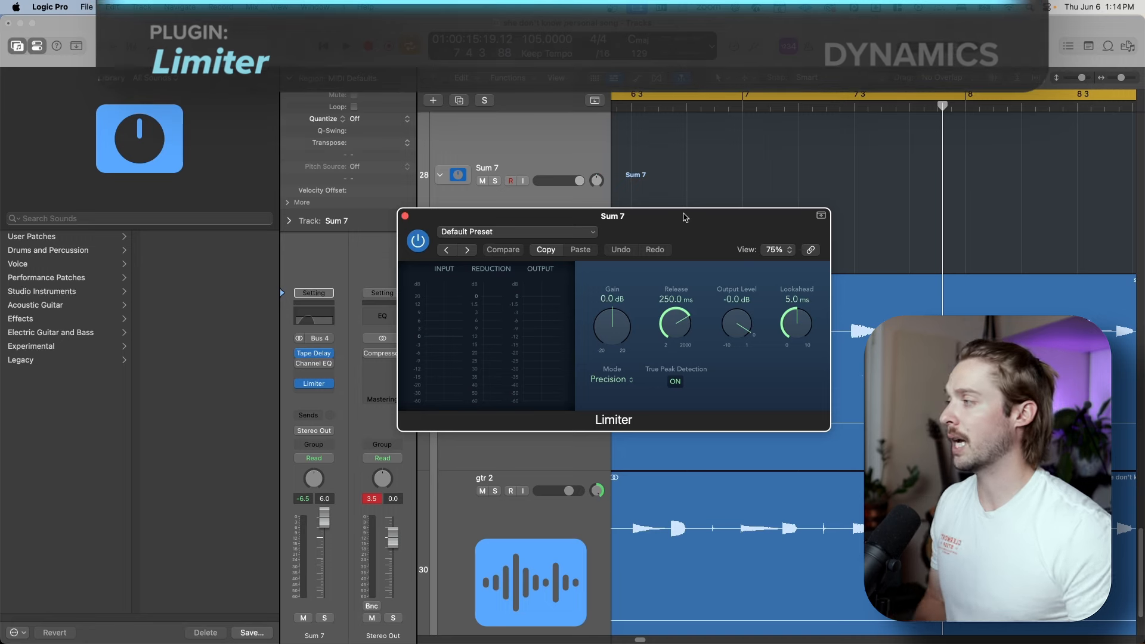
# Move the Limiter from Sum 7 to the Stereo Out channel and open it during playback.
pyautogui.moveTo(314, 383); pyautogui.dragTo(382, 364)
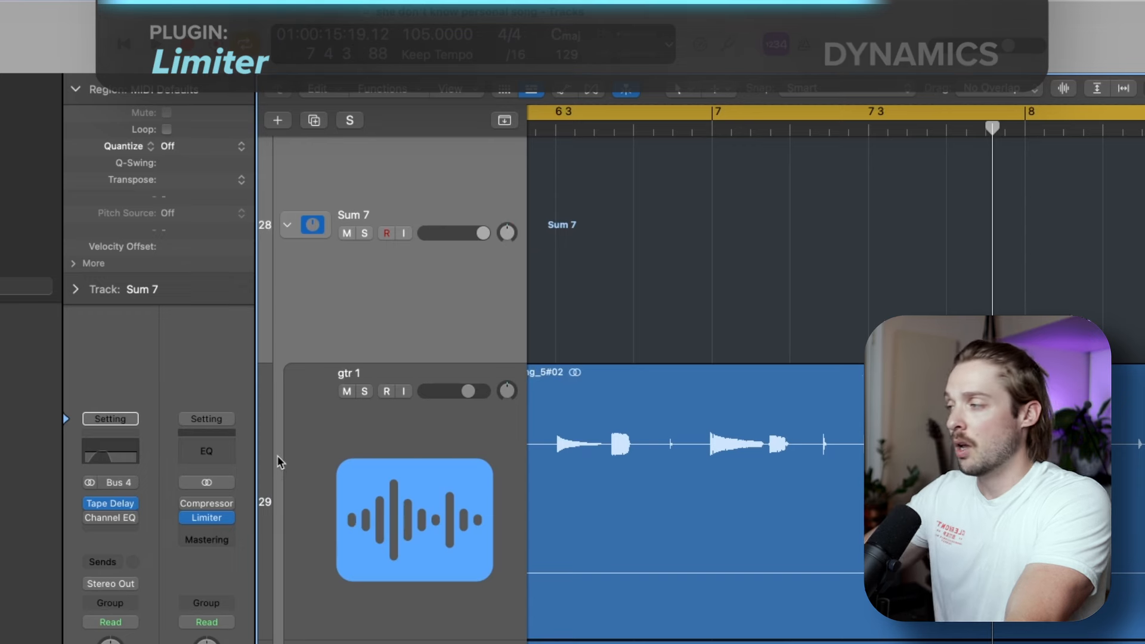
pyautogui.press('space')
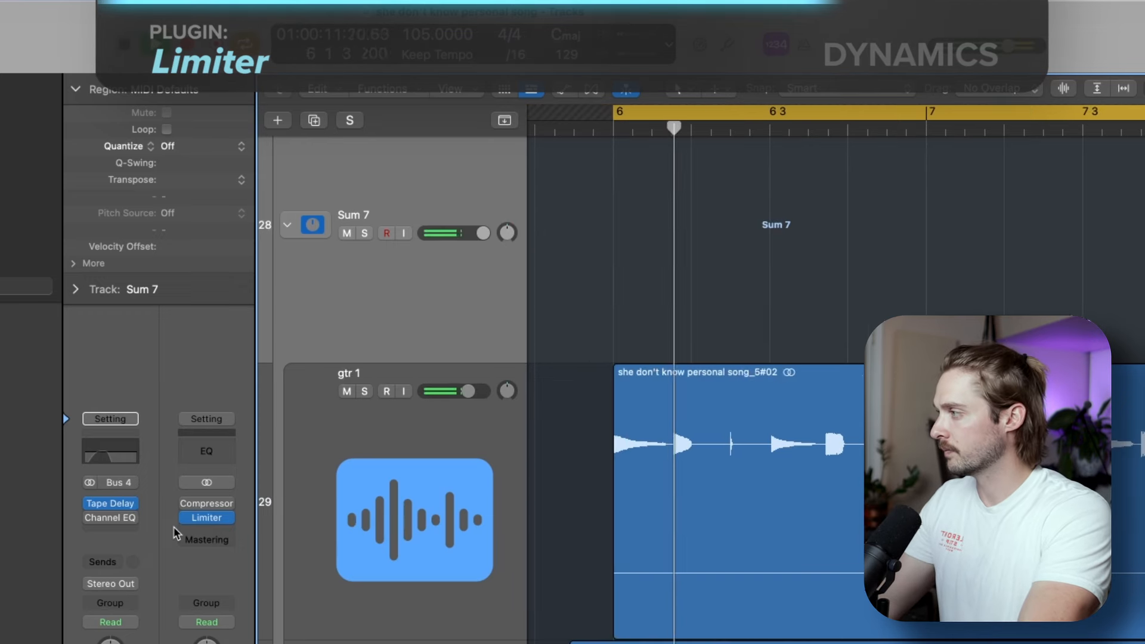
pyautogui.click(202, 517)
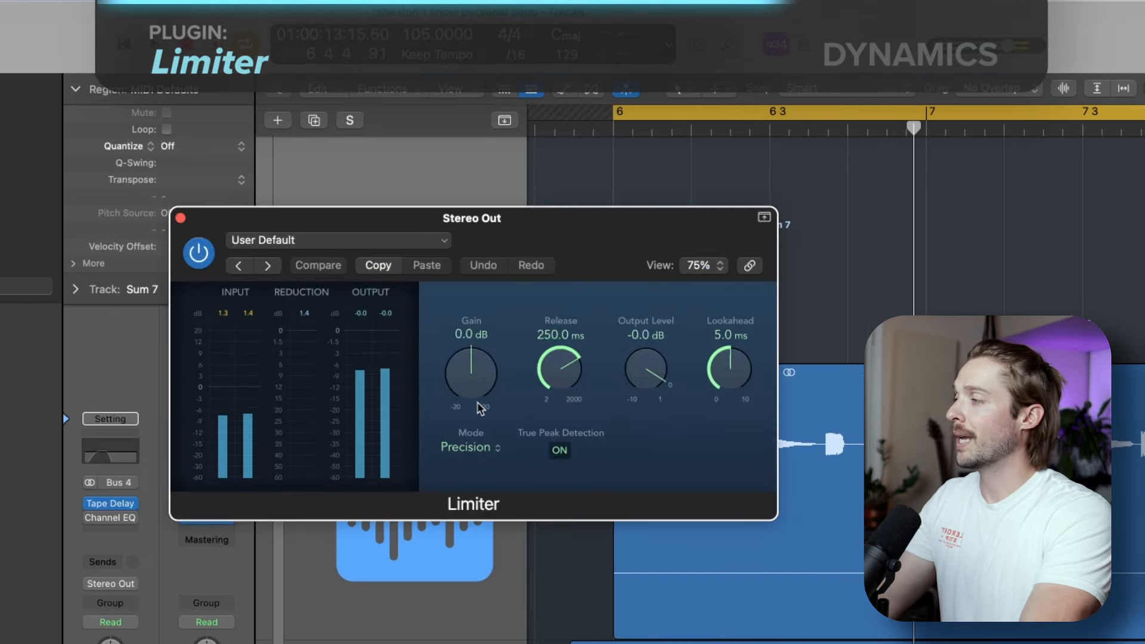
# Set the Limiter's release to 200.0 ms, lookahead to 6.6 ms and output level to -0.2 dB, and try a +9.7 dB gain during playback.
pyautogui.moveTo(561, 372); pyautogui.dragTo(560, 378)
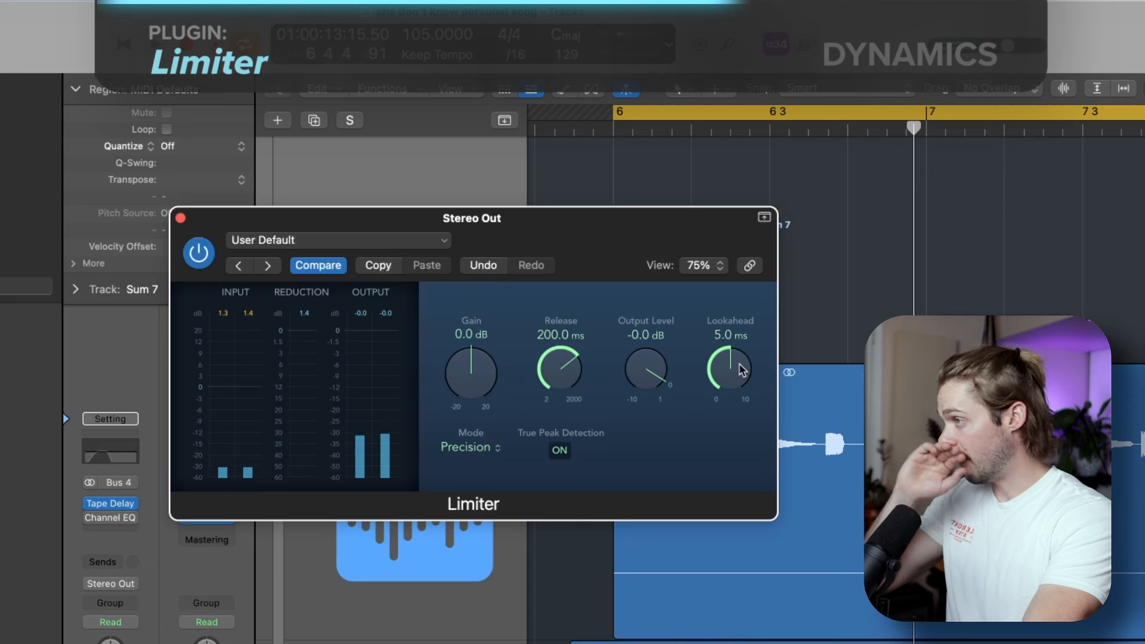
pyautogui.moveTo(739, 337); pyautogui.dragTo(741, 332)
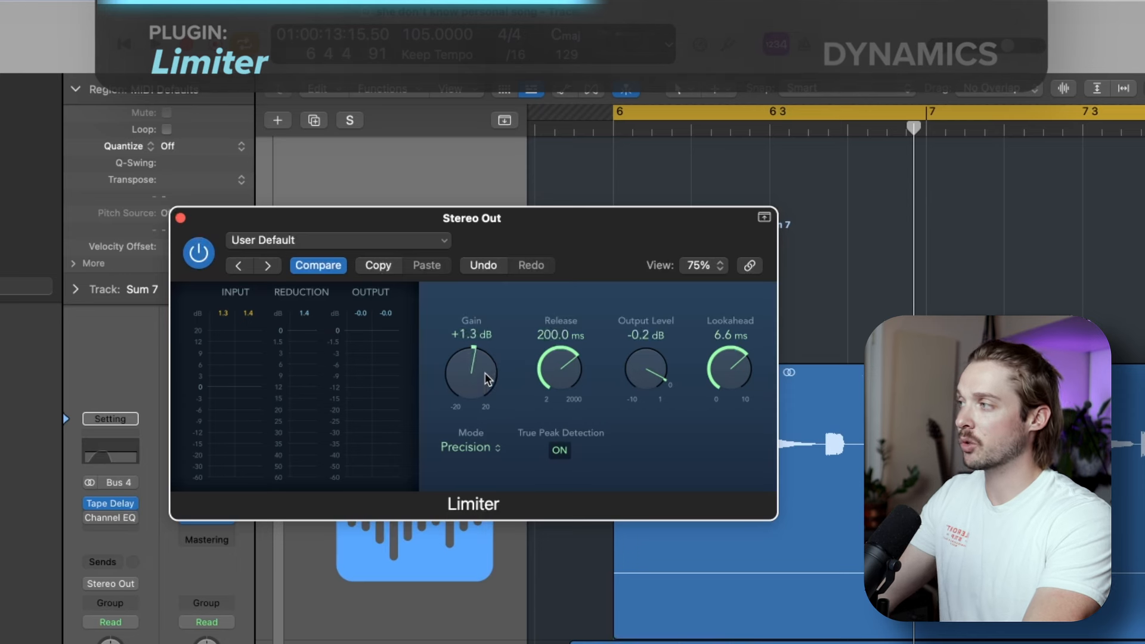
pyautogui.press('space')
pyautogui.moveTo(487, 350); pyautogui.dragTo(488, 325)
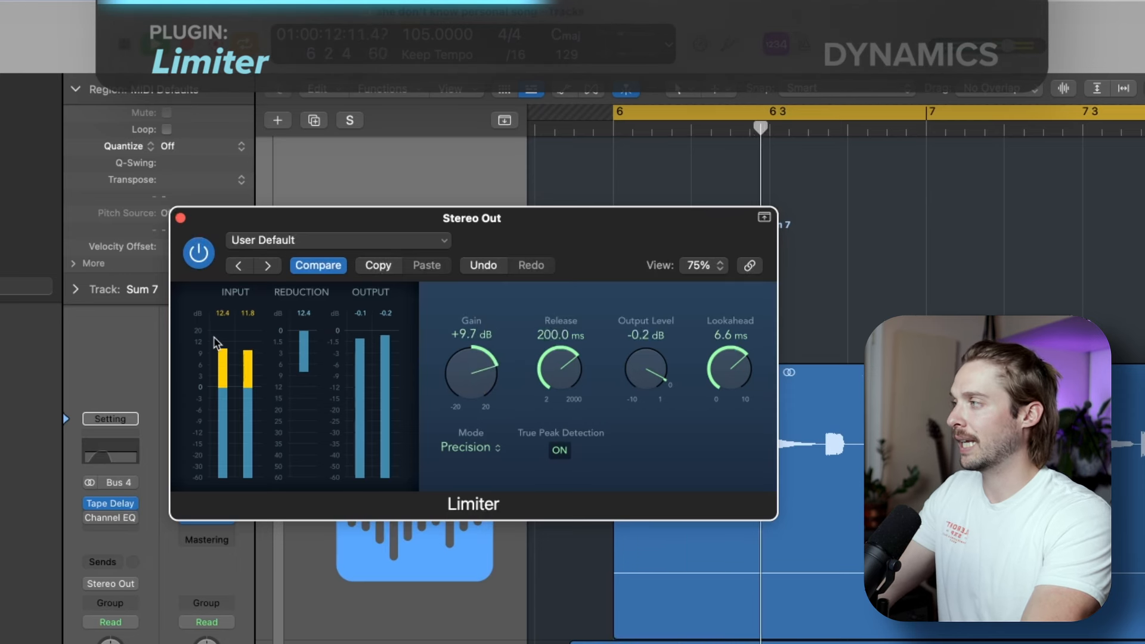
pyautogui.moveTo(484, 393); pyautogui.dragTo(484, 404)
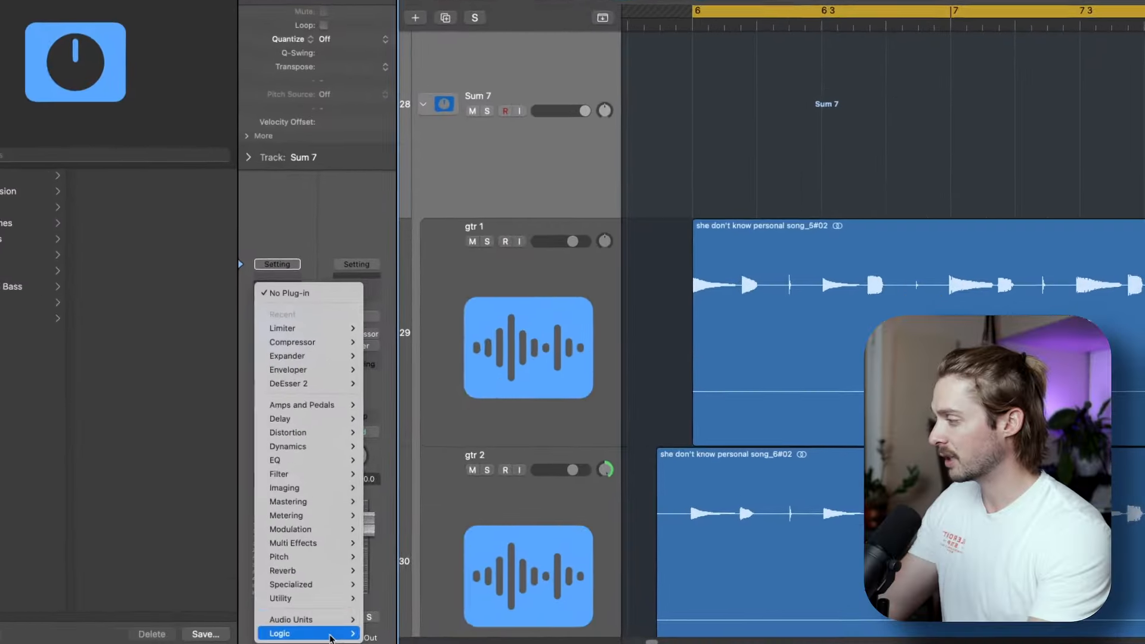
# Insert a stereo Multipressor from the Dynamics plugins on Sum 7.
pyautogui.moveTo(280, 633)
pyautogui.moveTo(403, 505)
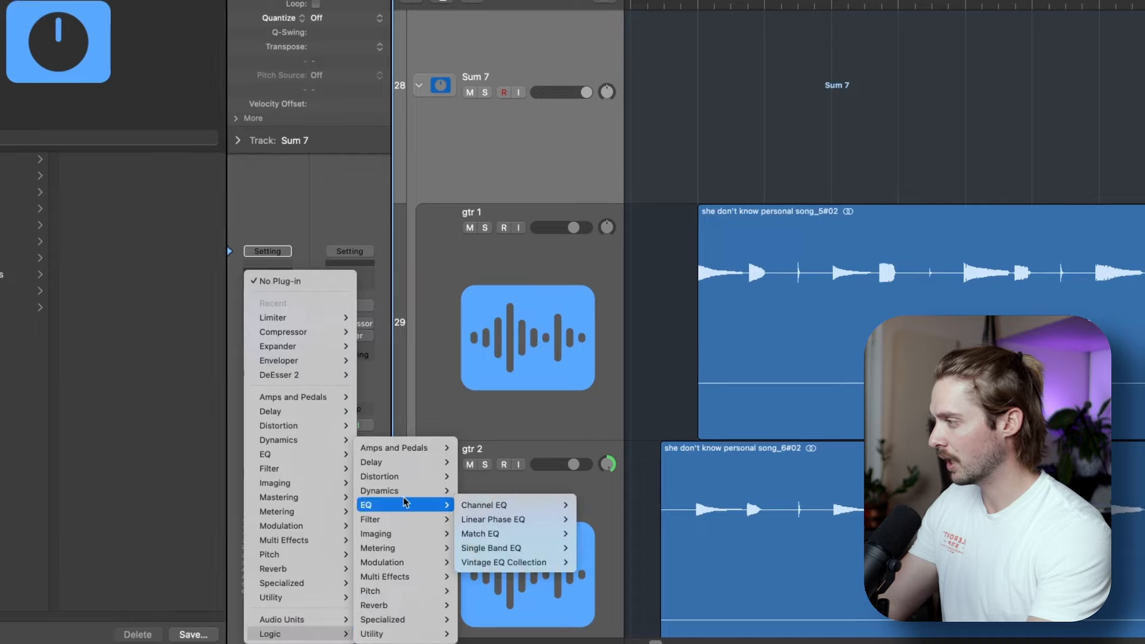
pyautogui.moveTo(525, 576)
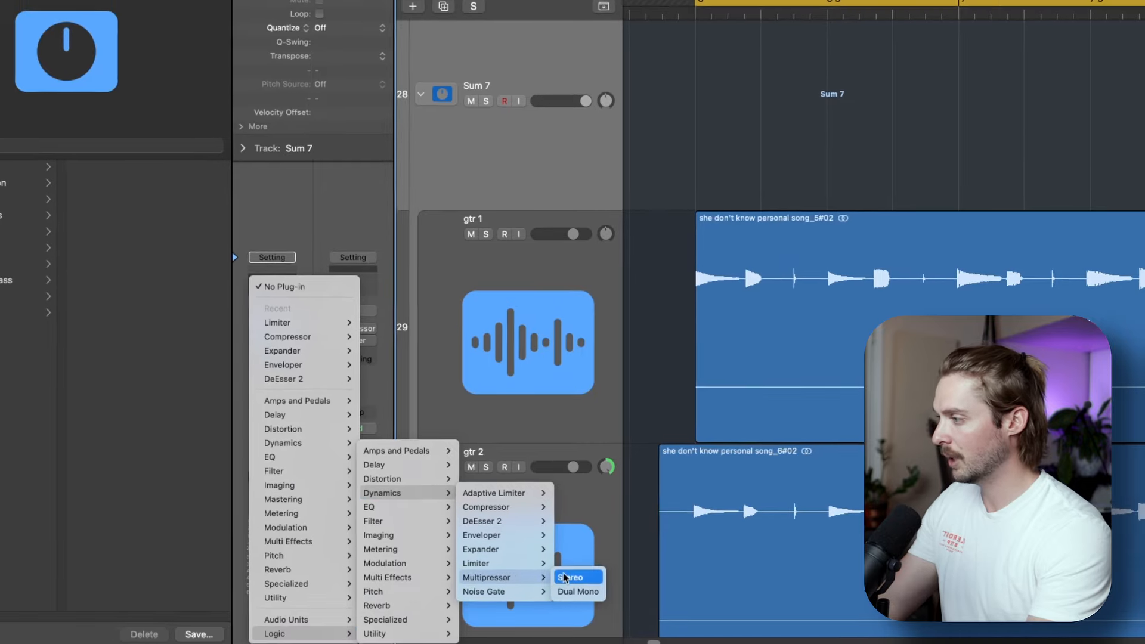
pyautogui.click(567, 577)
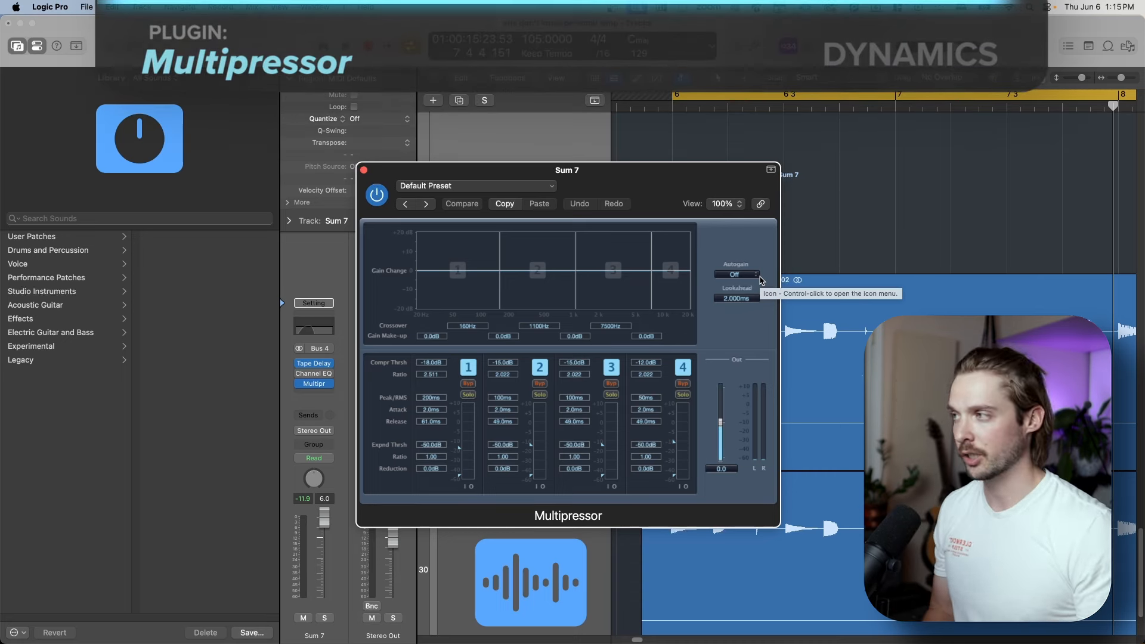
# Enable and open Sum 7's Channel EQ beside the Multipressor, setting its low cut to 27.2 Hz and pulling the high cut down to isolate the lows.
pyautogui.click(299, 374)
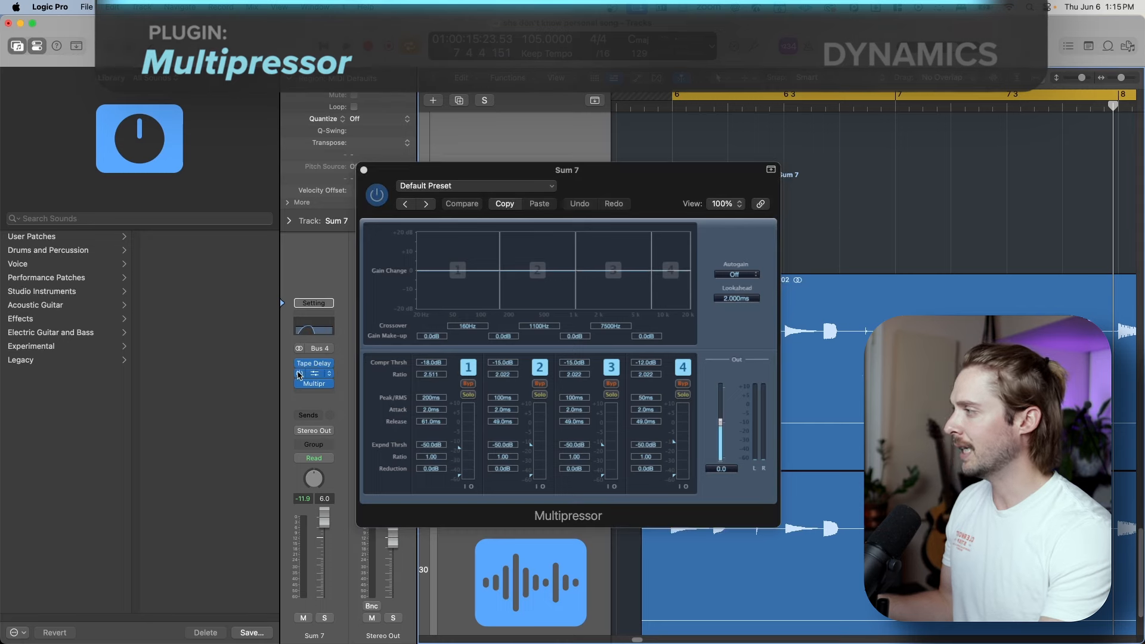
pyautogui.click(313, 374)
pyautogui.moveTo(642, 225); pyautogui.dragTo(708, 197)
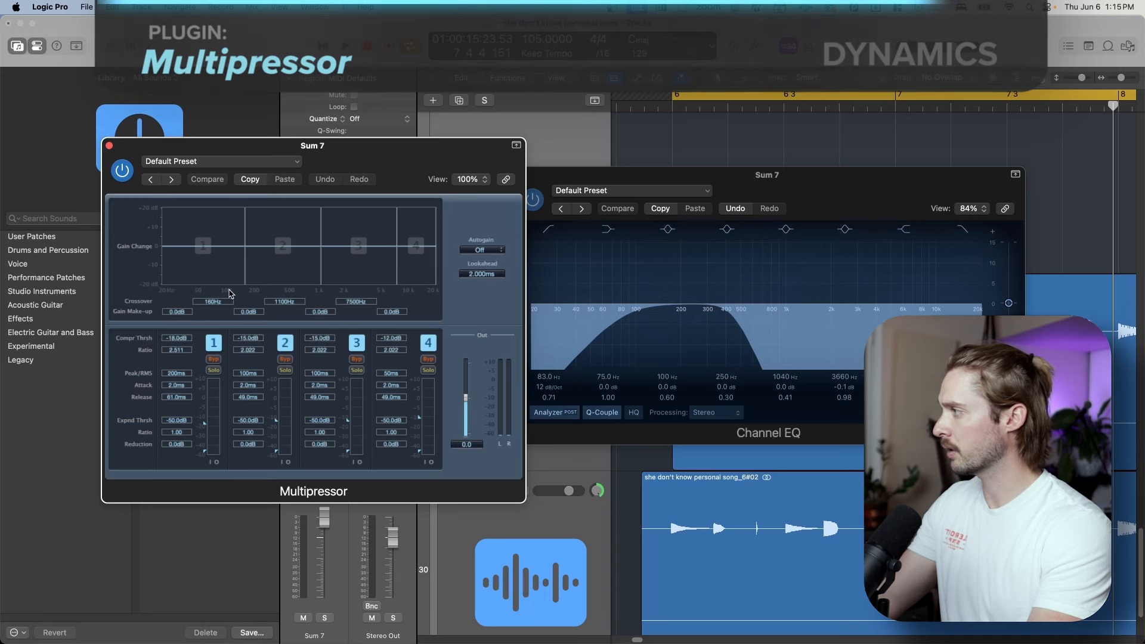
pyautogui.moveTo(633, 325); pyautogui.dragTo(561, 322)
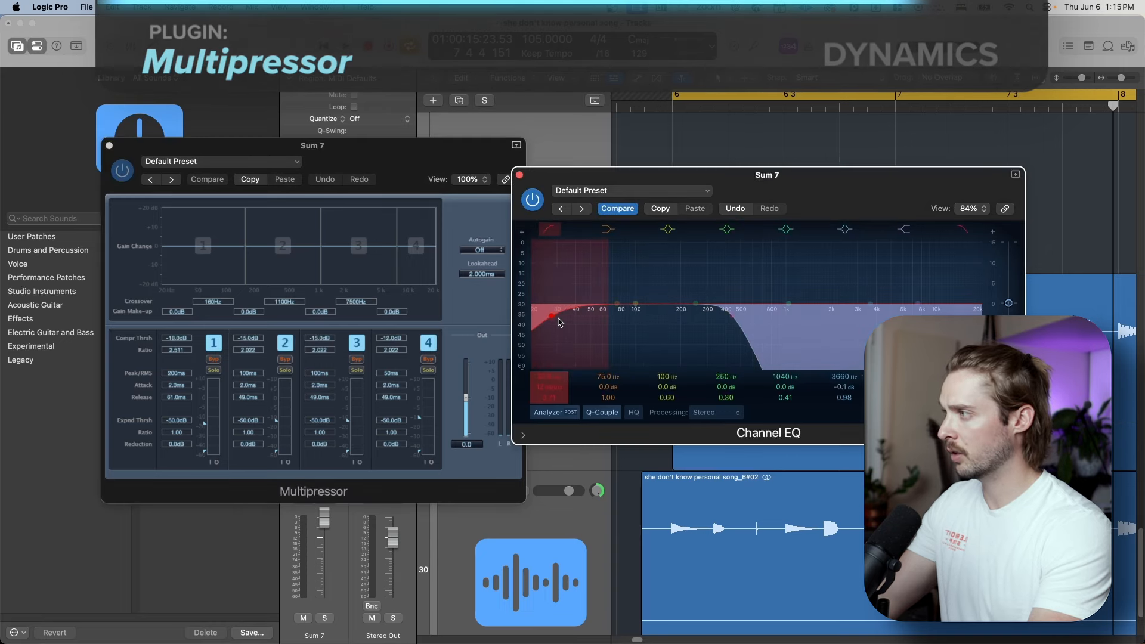
pyautogui.moveTo(728, 321)
pyautogui.mouseDown()
pyautogui.moveTo(644, 320)
pyautogui.moveTo(655, 321)
pyautogui.mouseUp()
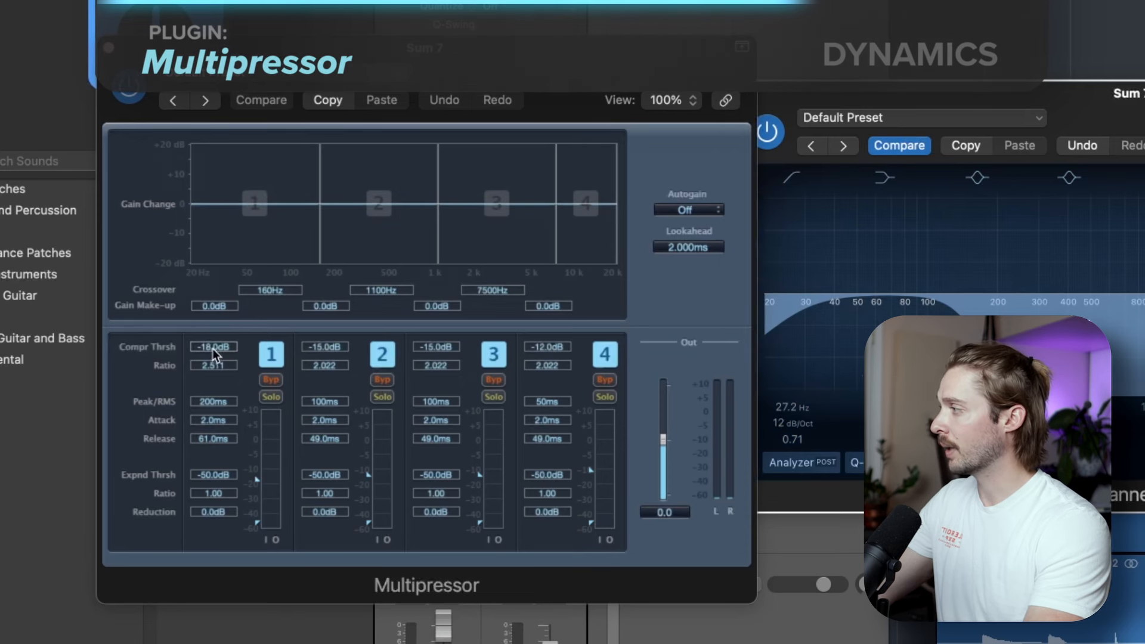
# Set the Multipressor's band 1 compression threshold to -18.5 dB and ratio to 2.555, and lower the first two crossover frequencies.
pyautogui.moveTo(212, 348); pyautogui.dragTo(207, 349)
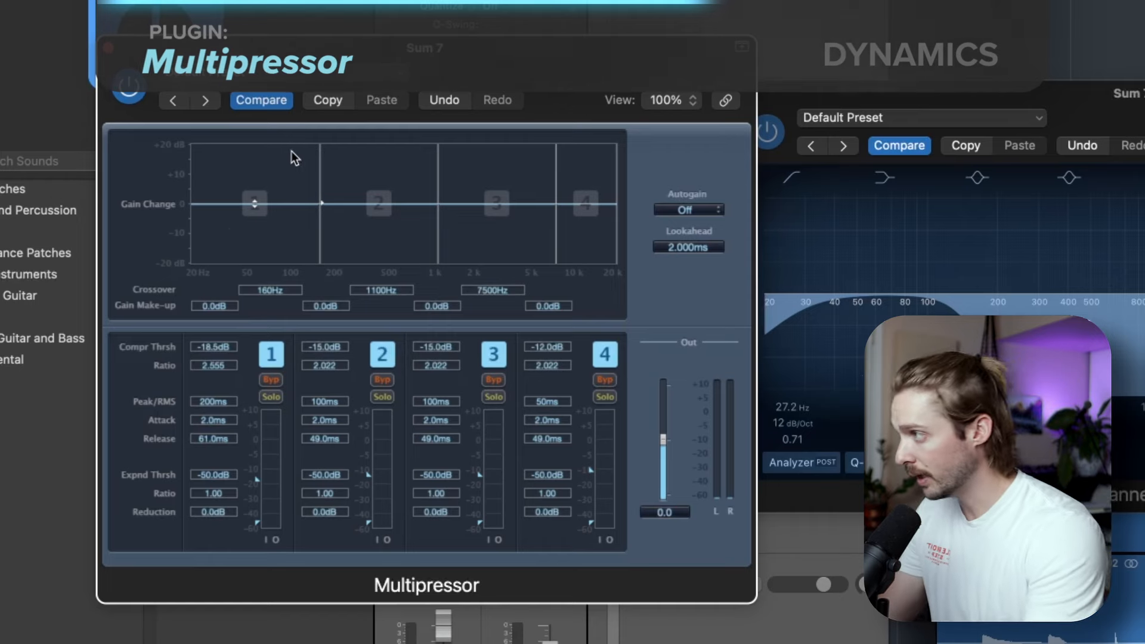
# Isolate the upper mids in the Channel EQ by raising the low cut to 1220 Hz and the high cut to about 6 kHz.
pyautogui.click(897, 297)
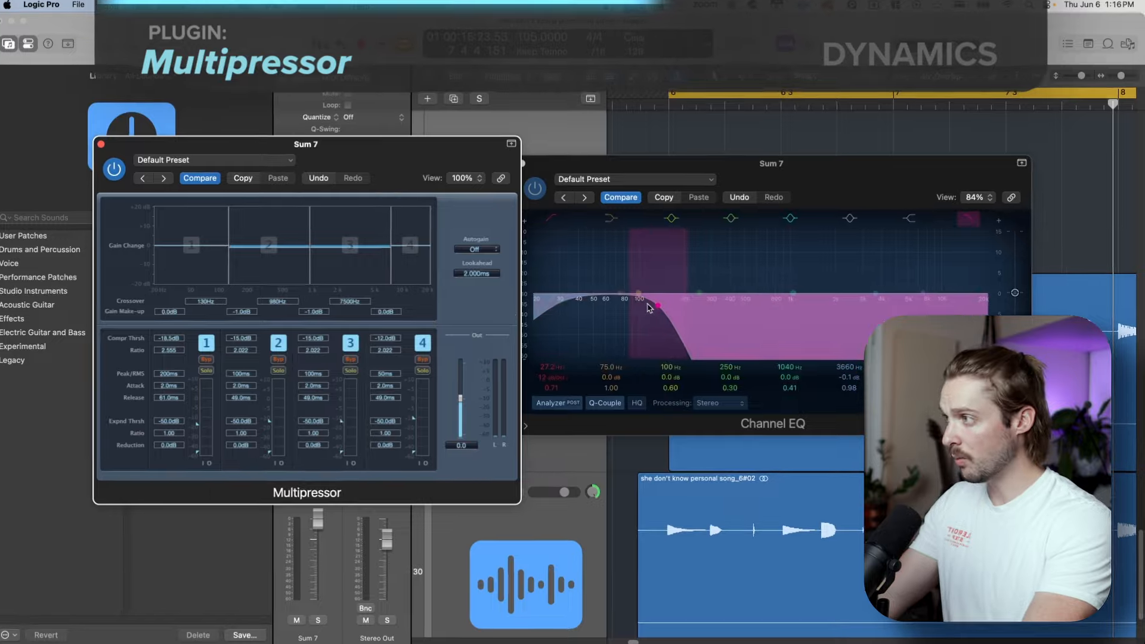
pyautogui.moveTo(680, 306); pyautogui.dragTo(958, 321)
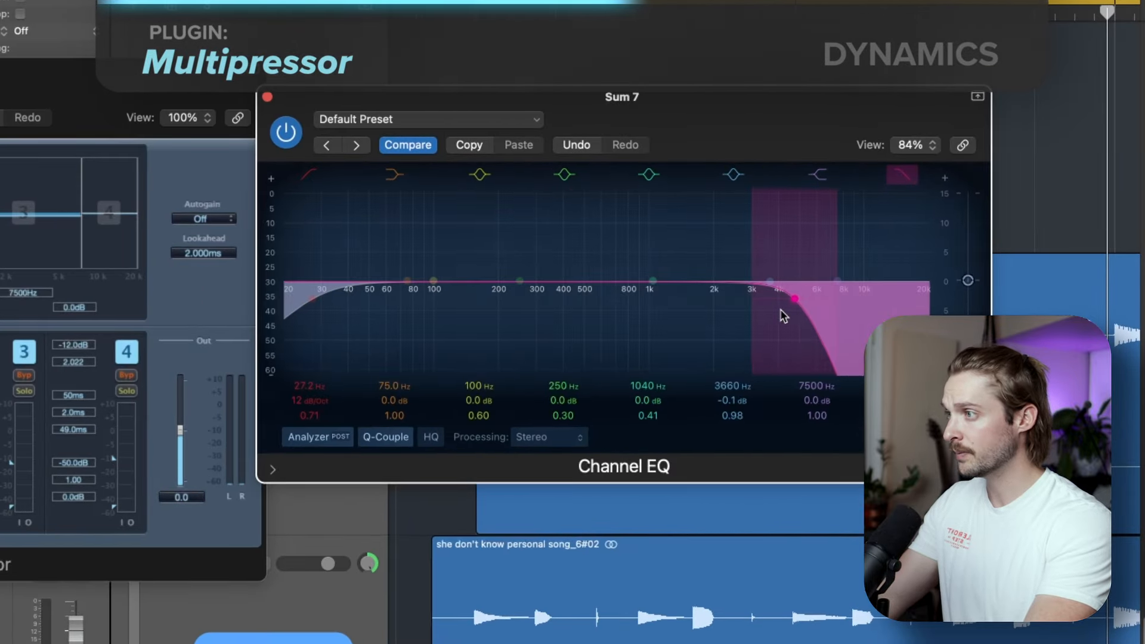
pyautogui.moveTo(311, 298); pyautogui.dragTo(653, 310)
pyautogui.click(814, 307)
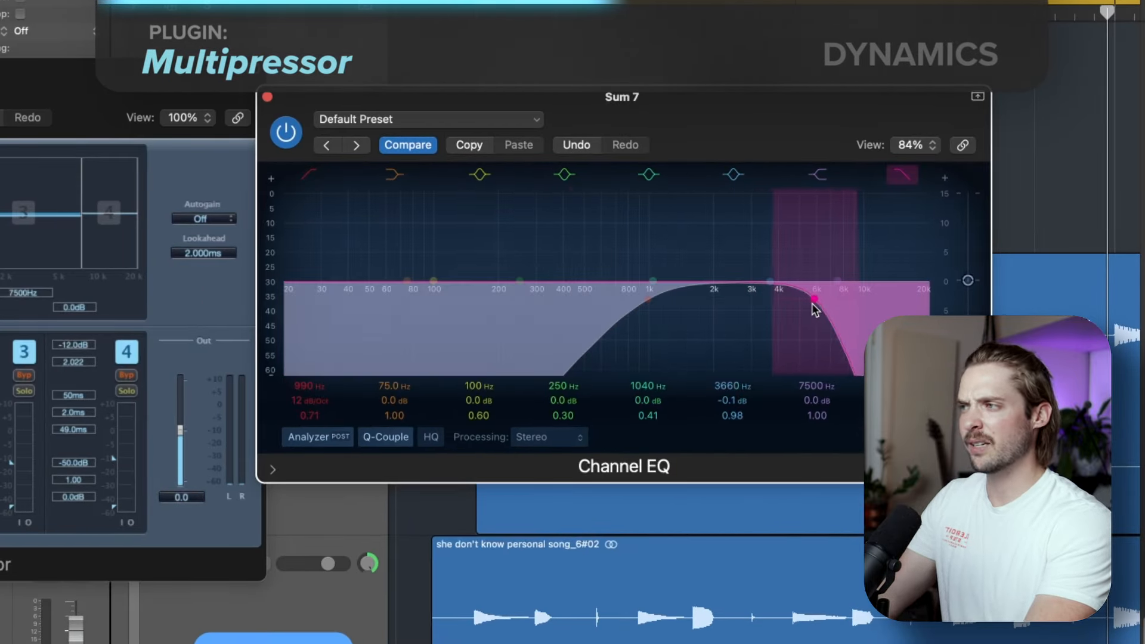
pyautogui.moveTo(655, 311); pyautogui.dragTo(670, 307)
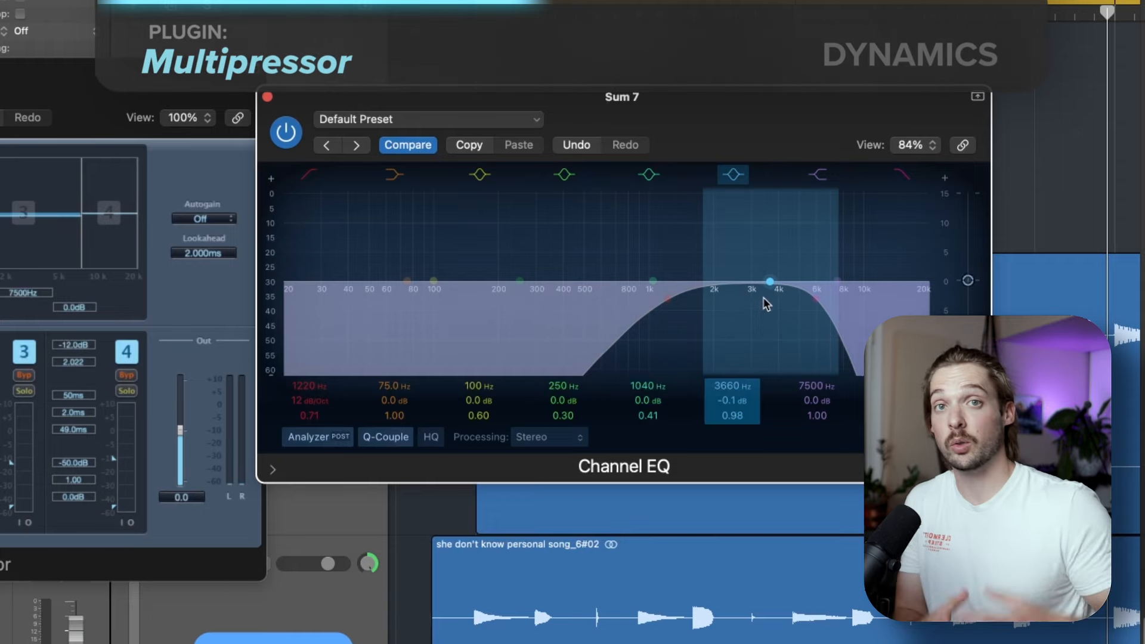
# Cut 2.7 dB at 2900 Hz in the Channel EQ and move the Multipressor's two upper crossovers to 1400 Hz and 4400 Hz.
pyautogui.moveTo(775, 292); pyautogui.dragTo(751, 302)
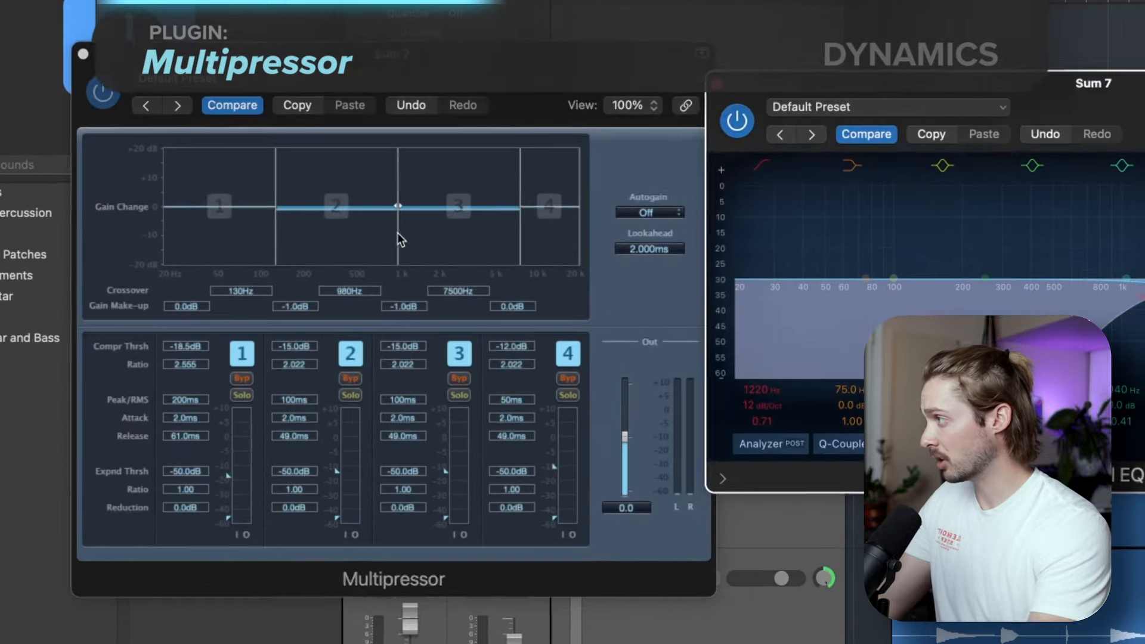
pyautogui.moveTo(216, 255); pyautogui.dragTo(238, 254)
pyautogui.moveTo(432, 236); pyautogui.dragTo(422, 237)
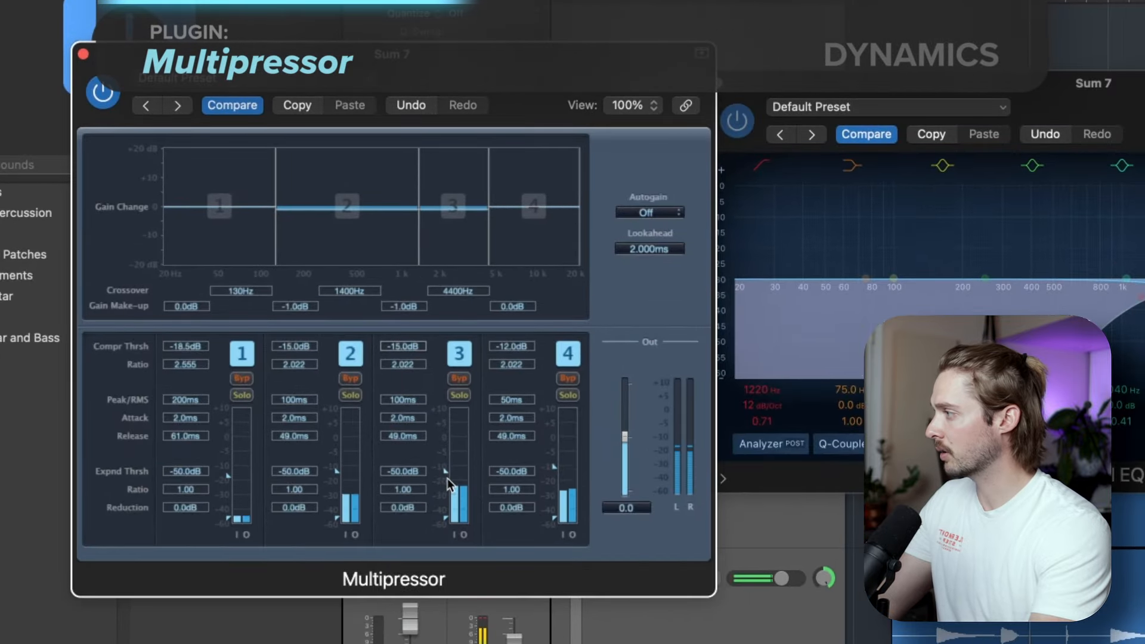
# Set the Multipressor's band 3 compression threshold to -60 dB and its ratio to 4.350.
pyautogui.moveTo(447, 471); pyautogui.dragTo(447, 495)
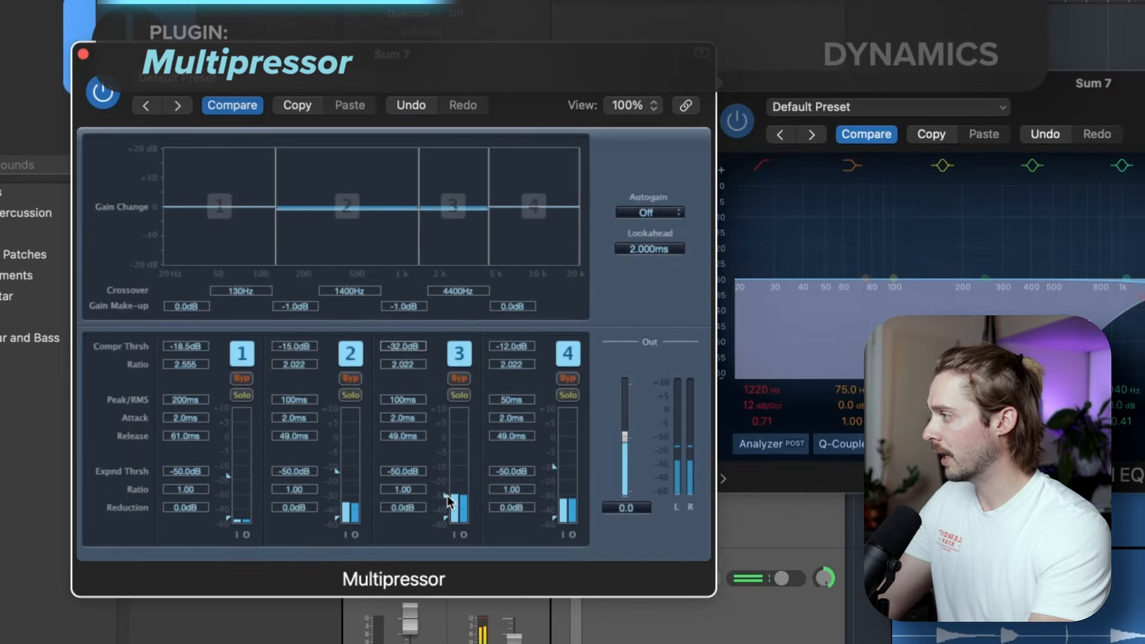
pyautogui.moveTo(434, 371); pyautogui.dragTo(412, 332)
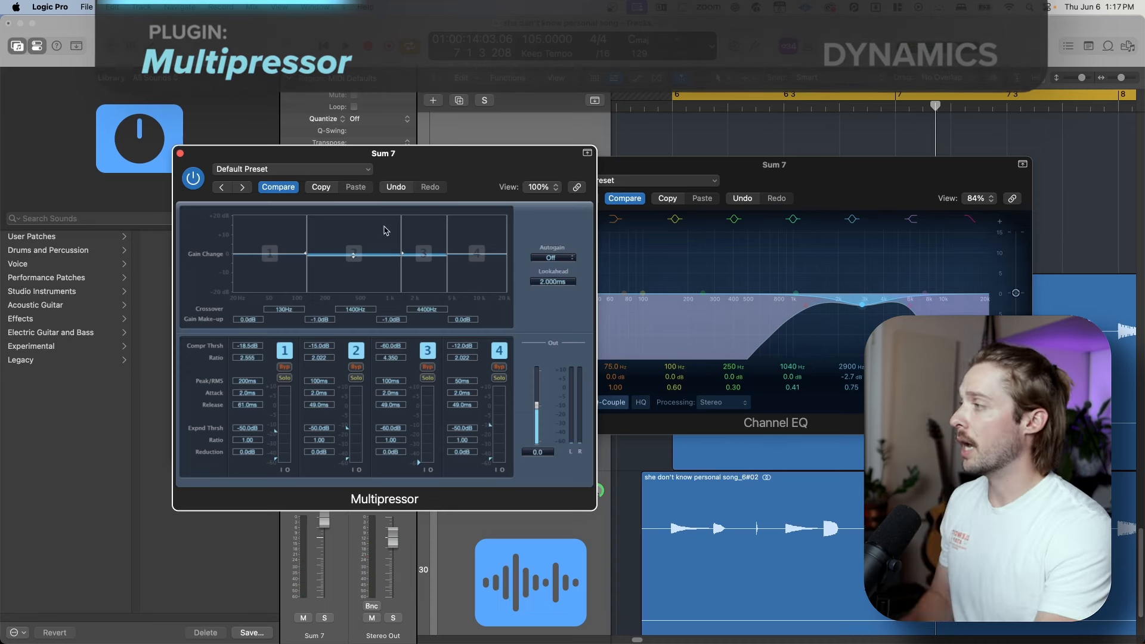
# Solo the Sum 7 track and move the Multipressor and Channel EQ windows apart.
pyautogui.moveTo(383, 153); pyautogui.dragTo(545, 148)
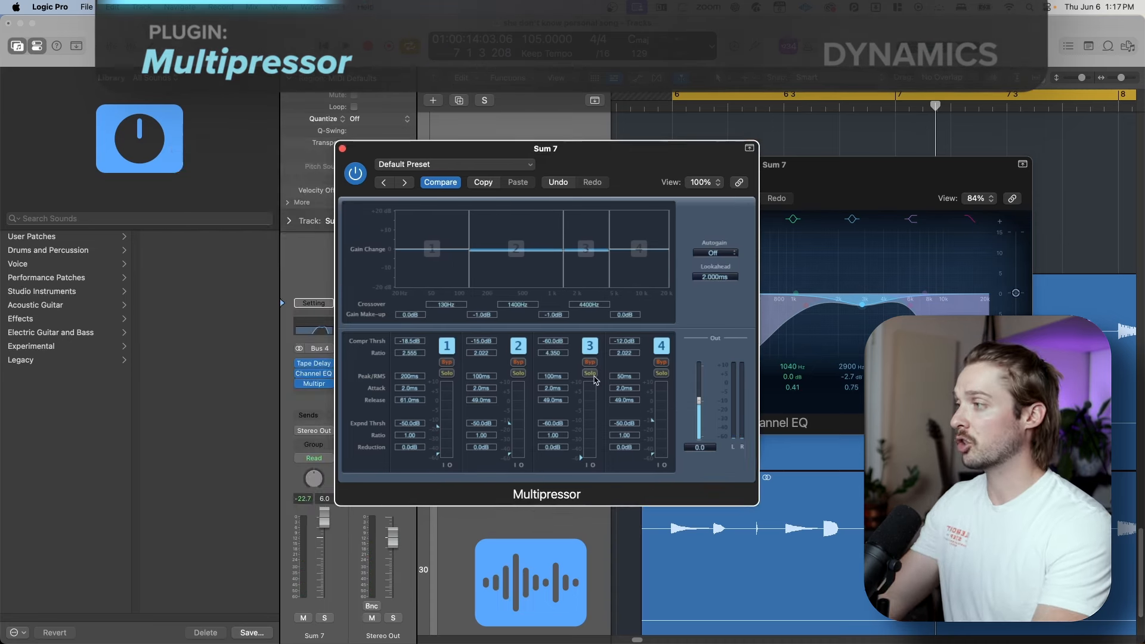
pyautogui.press('s')
pyautogui.moveTo(868, 174); pyautogui.dragTo(764, 522)
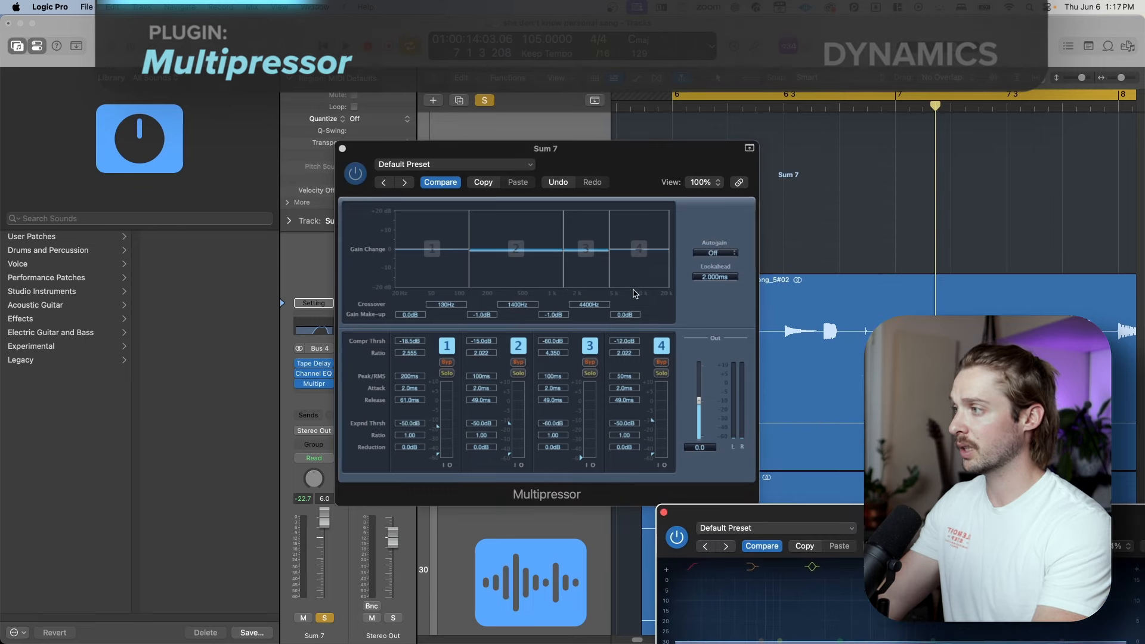
# Audition Multipressor bands 3, 4 and 1 one at a time by soloing and unsoloing each.
pyautogui.click(590, 373)
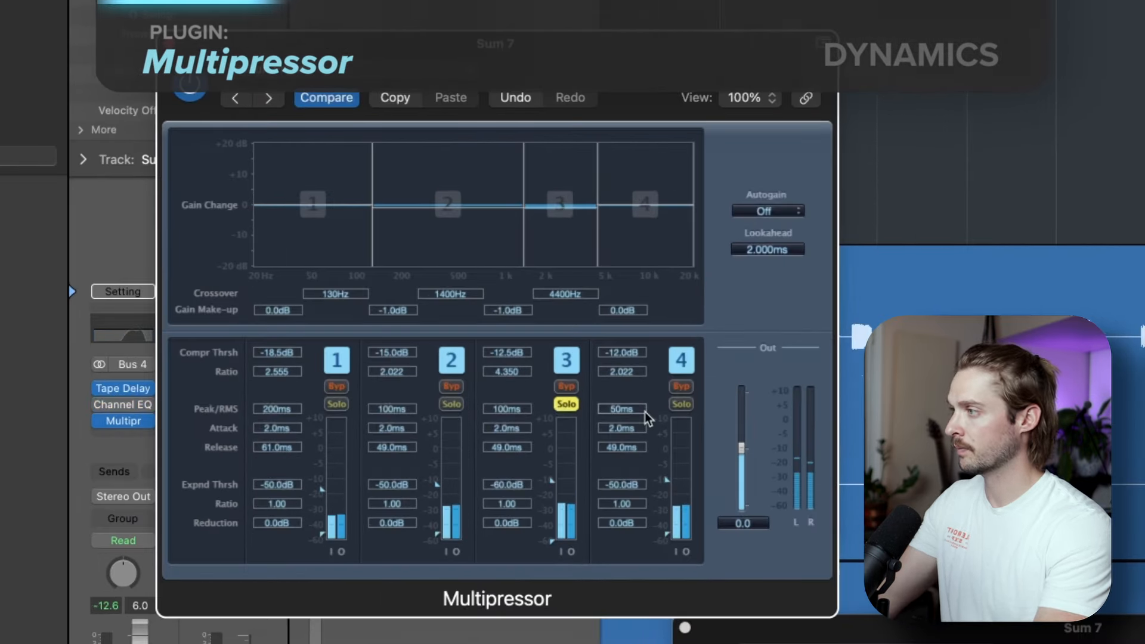
pyautogui.click(566, 404)
pyautogui.click(678, 403)
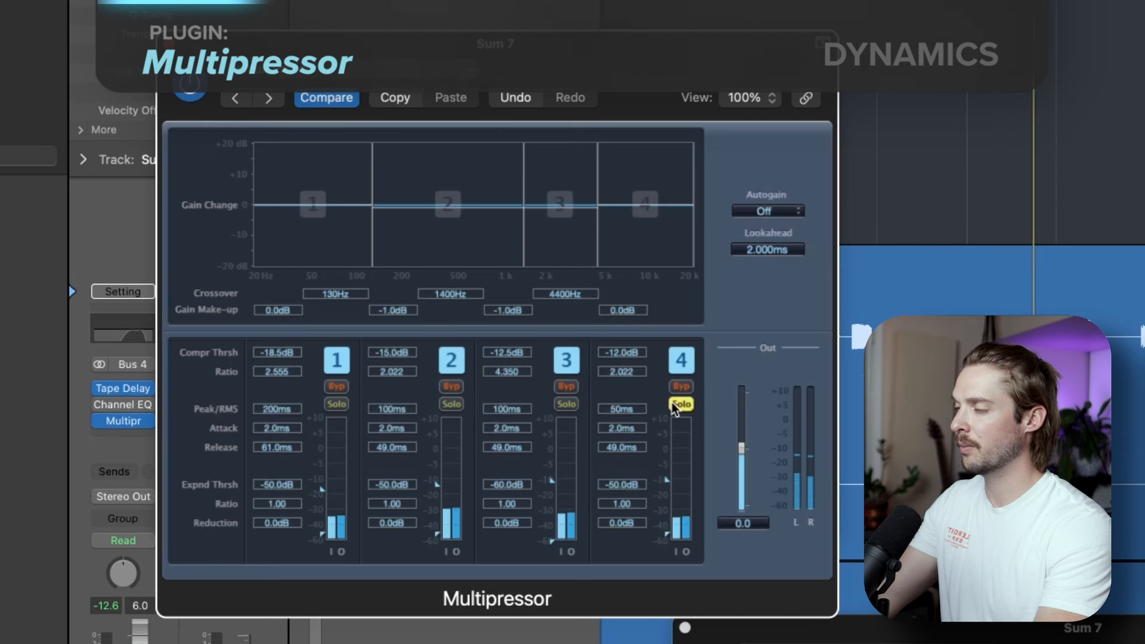
pyautogui.click(679, 404)
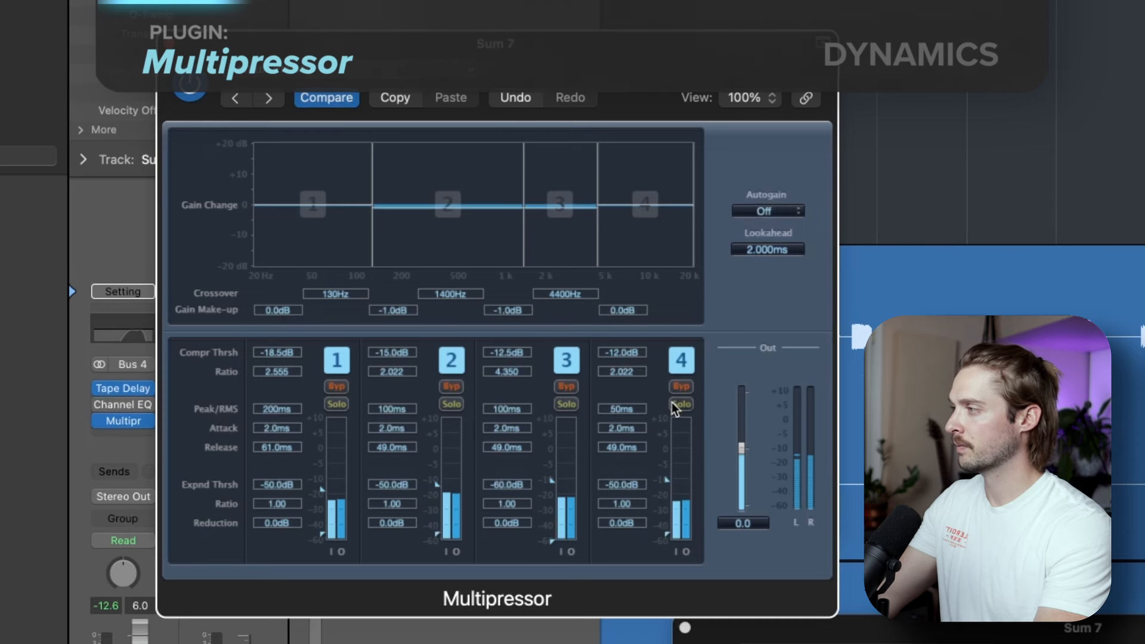
pyautogui.click(337, 404)
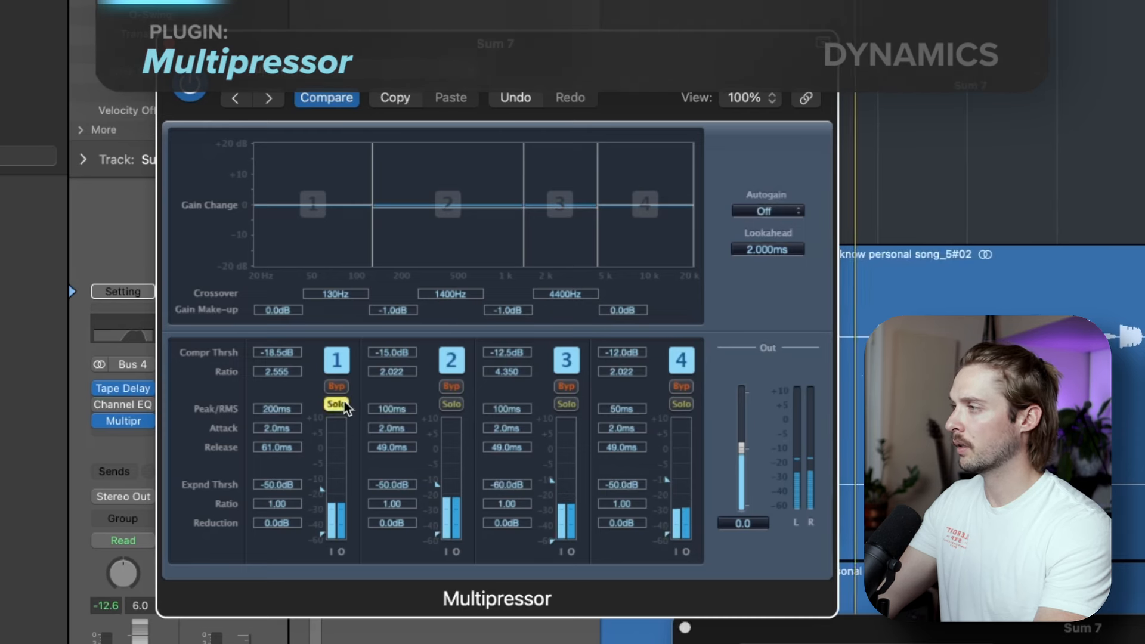
pyautogui.click(337, 404)
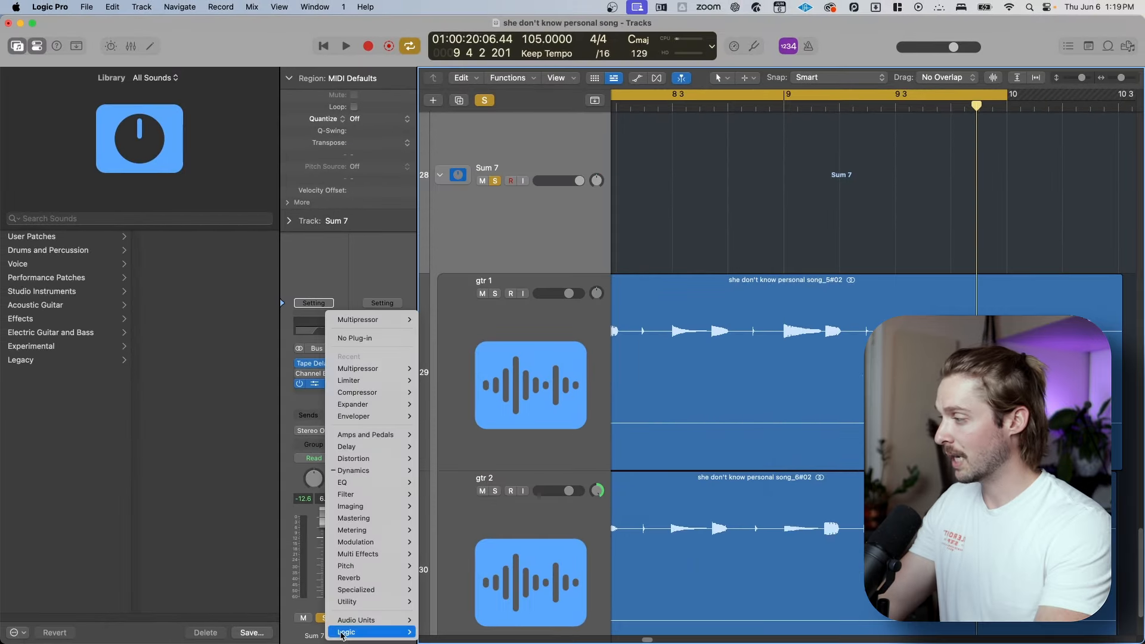
# Replace Sum 7's Multipressor with a stereo Noise Gate from the Dynamics plugins.
pyautogui.moveTo(346, 632)
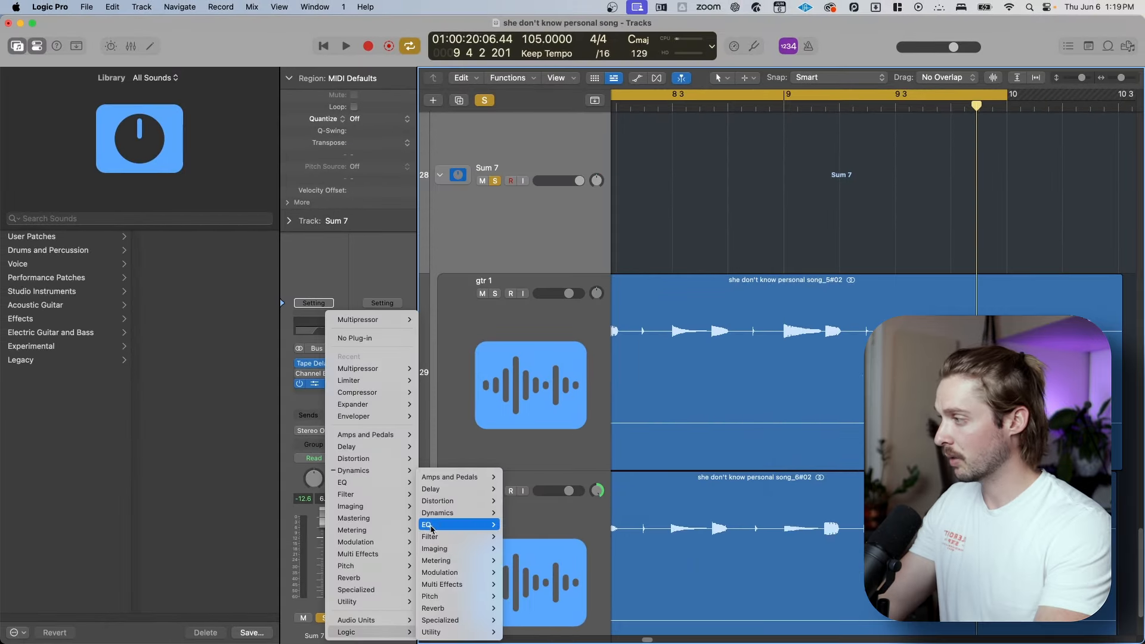
pyautogui.moveTo(480, 517)
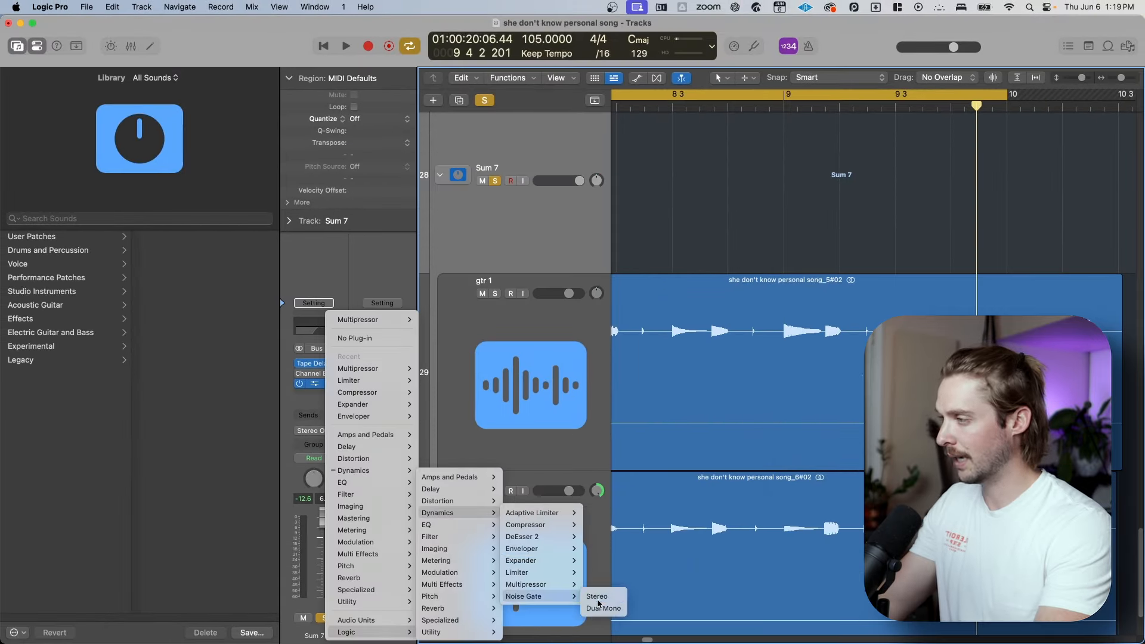
pyautogui.click(602, 600)
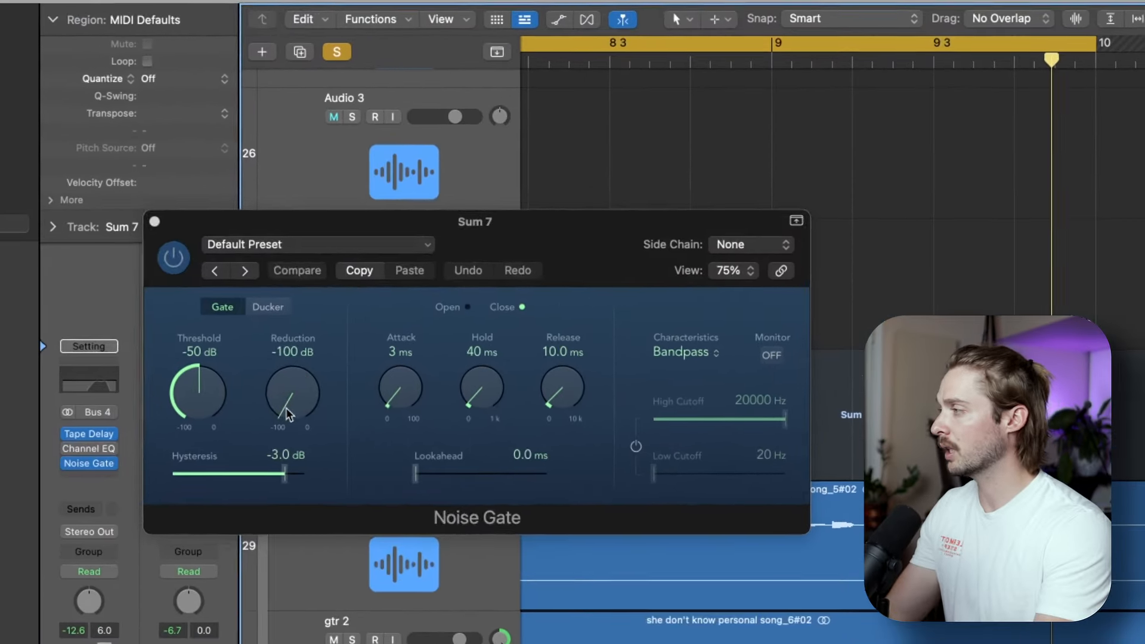
# Set the Noise Gate's reduction to -79 dB and its threshold to -29 dB, moving its window clear of the guitar tracks.
pyautogui.moveTo(452, 344); pyautogui.dragTo(476, 205)
pyautogui.moveTo(319, 198); pyautogui.dragTo(301, 279)
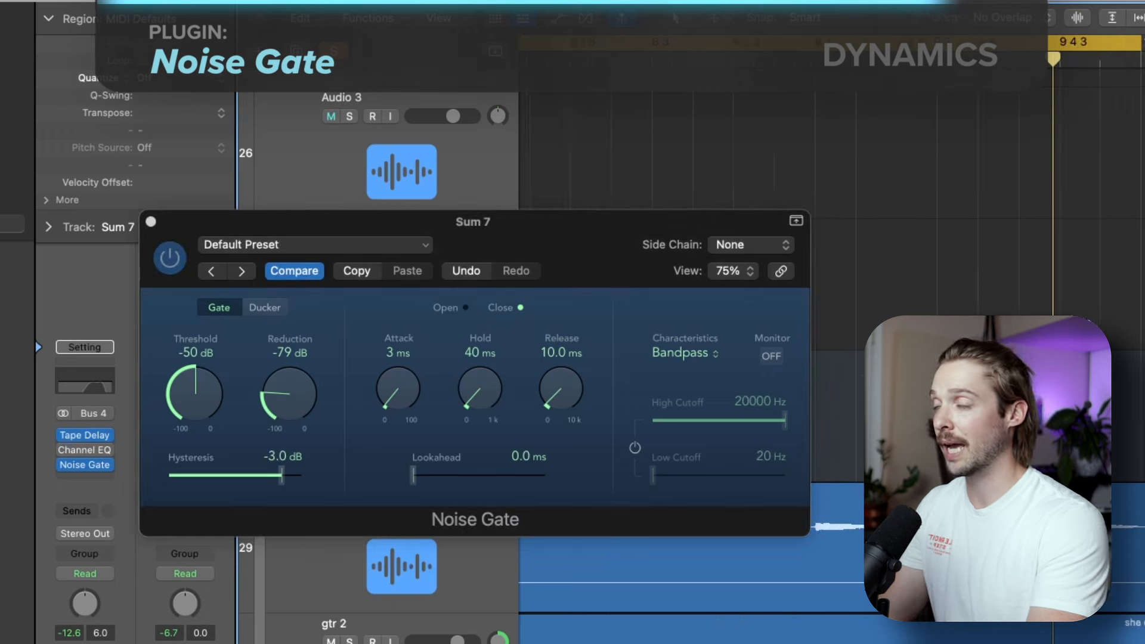
pyautogui.moveTo(637, 232); pyautogui.dragTo(551, 102)
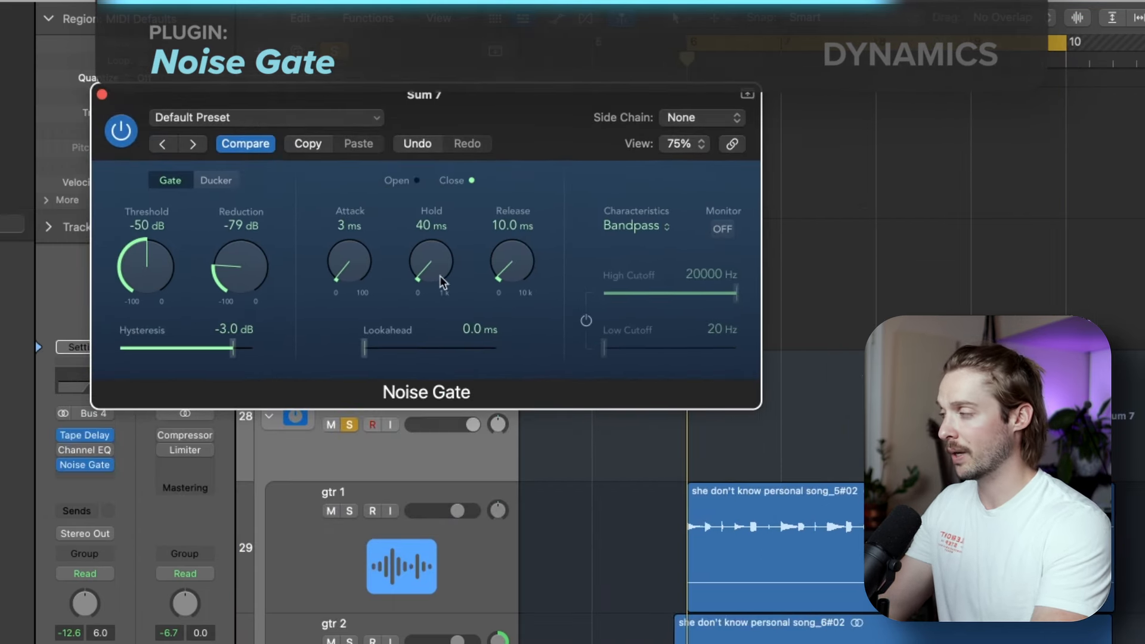
pyautogui.moveTo(167, 260); pyautogui.dragTo(169, 251)
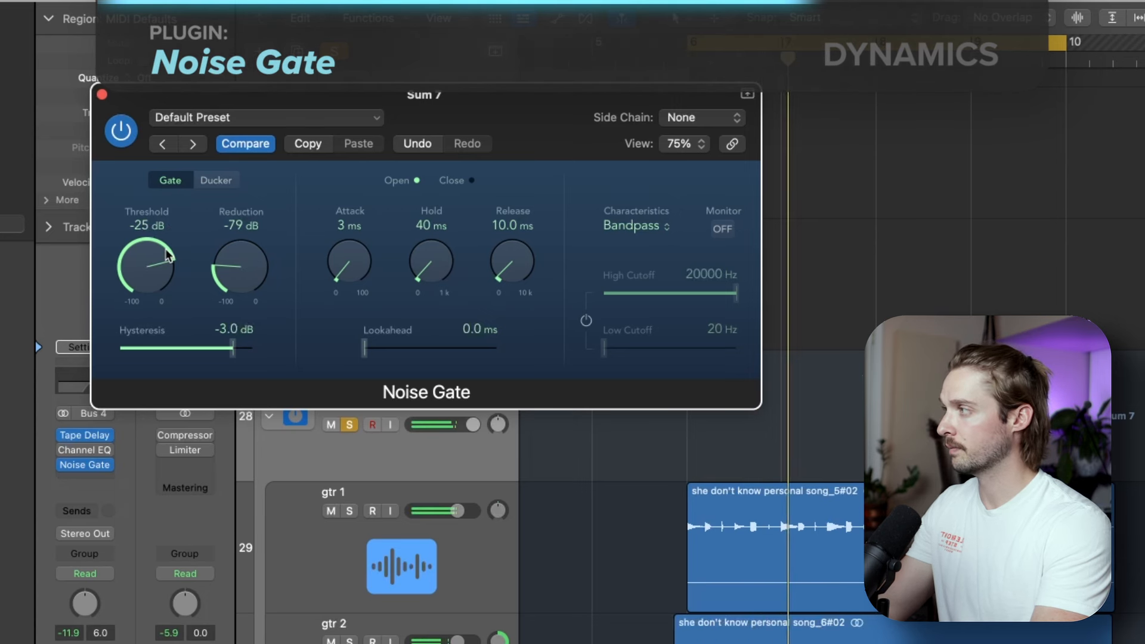
pyautogui.moveTo(167, 255); pyautogui.dragTo(154, 268)
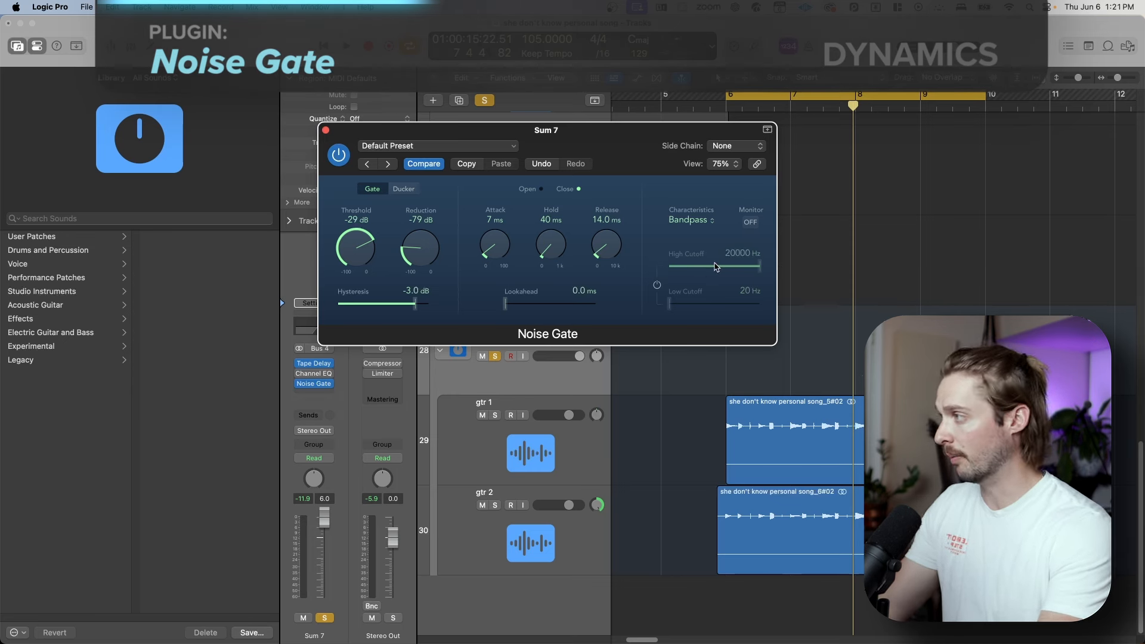
# Play back Sum 7 to audition the Noise Gate on the guitars.
pyautogui.press('space')
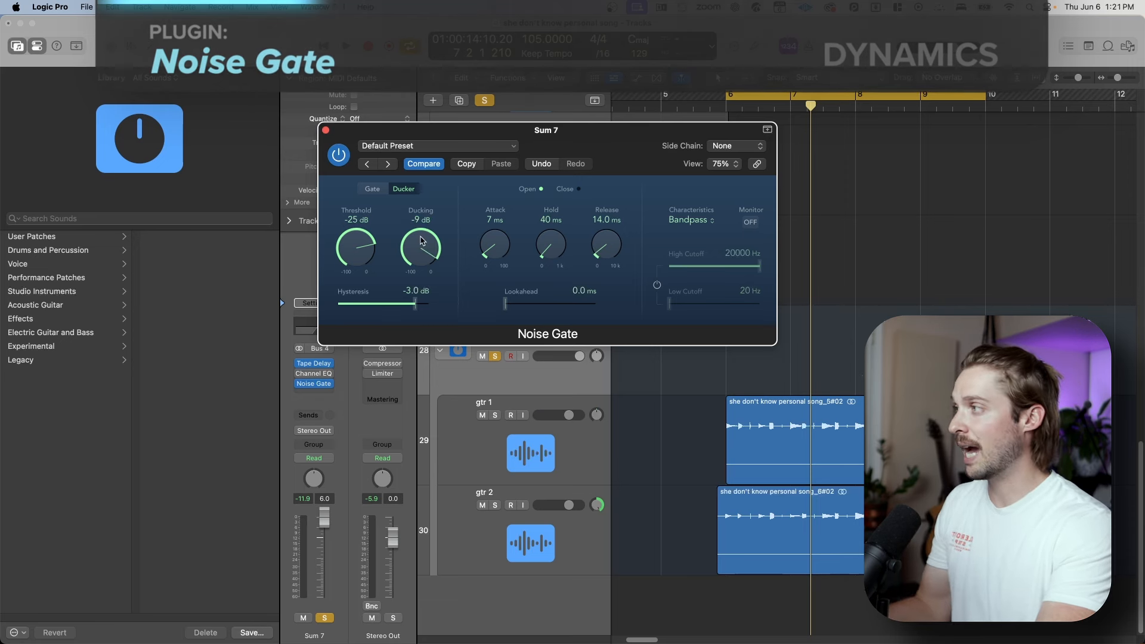
pyautogui.press('space')
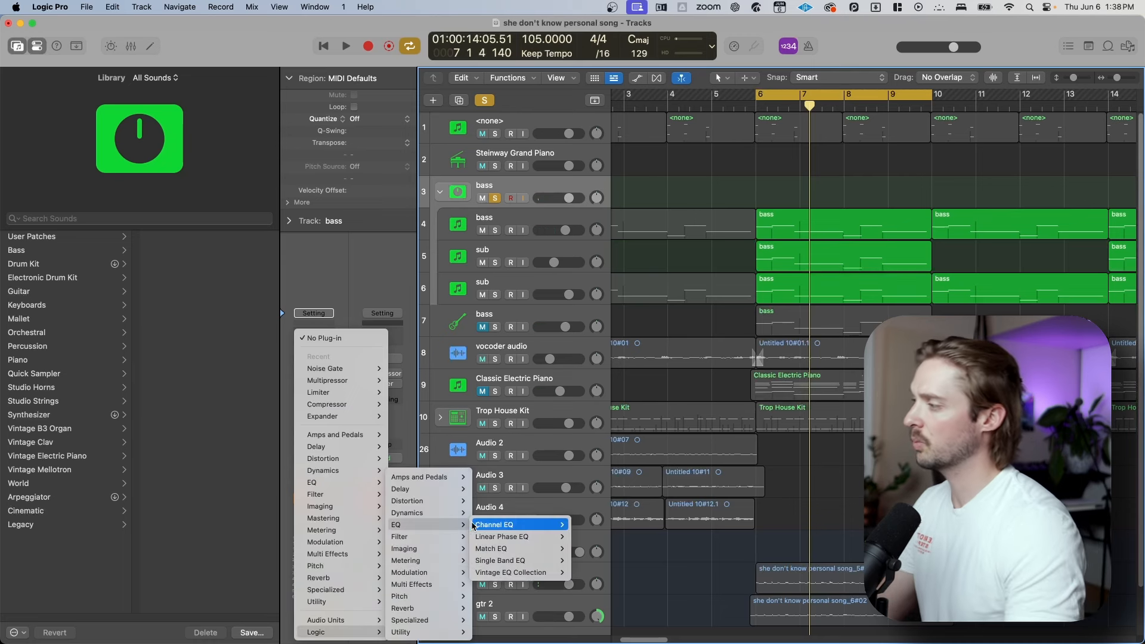
# Add a Channel EQ to the bass summing track.
pyautogui.moveTo(495, 525)
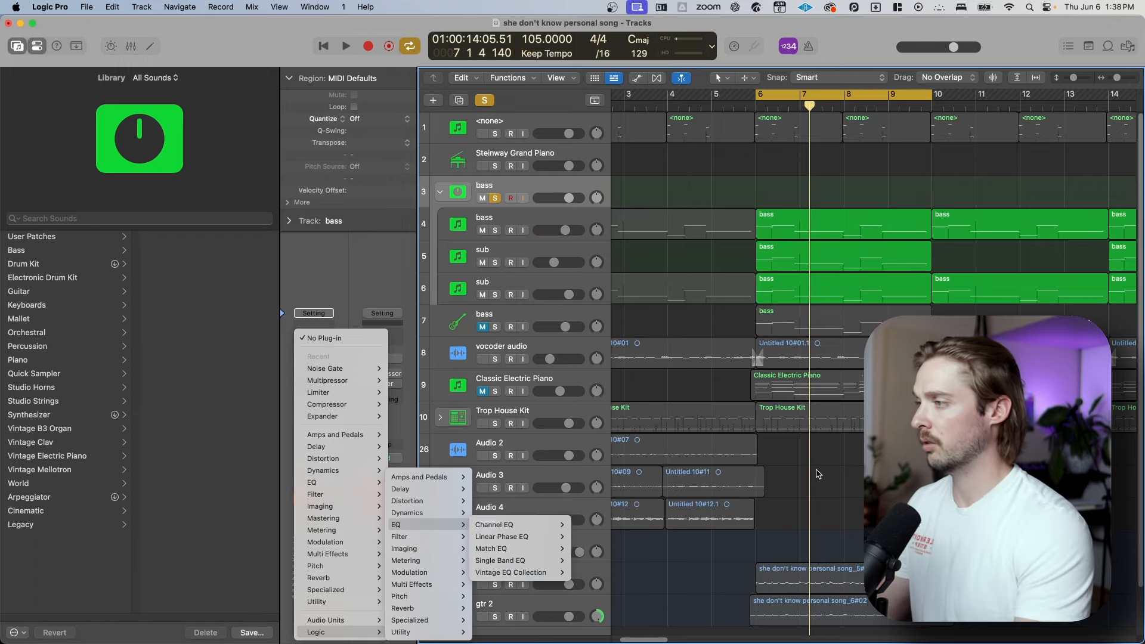
pyautogui.click(584, 525)
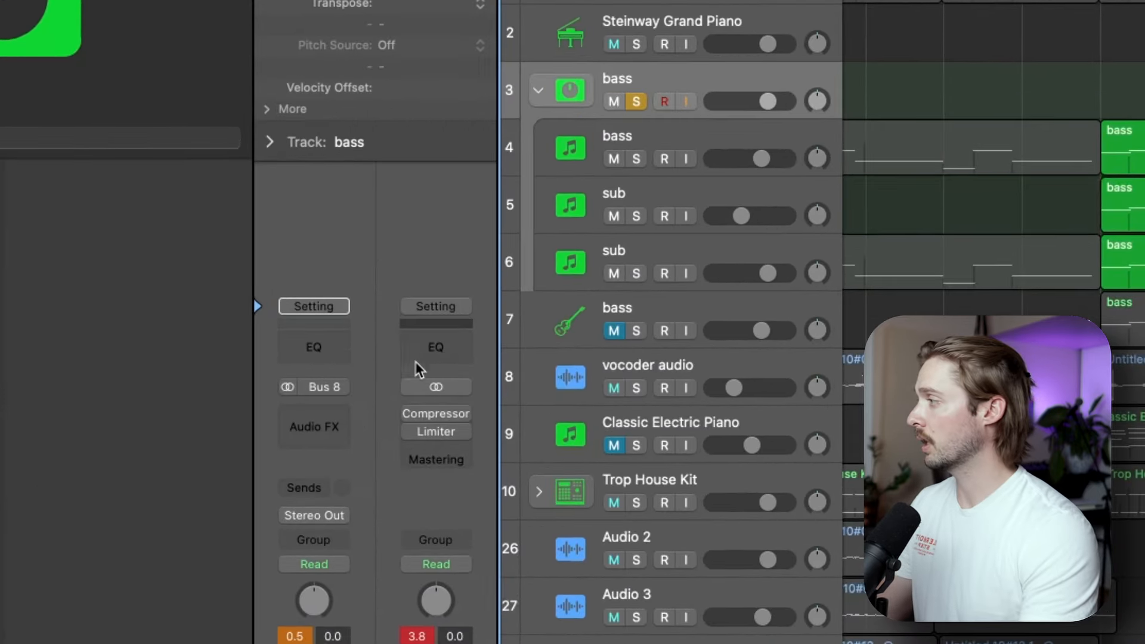
pyautogui.click(332, 351)
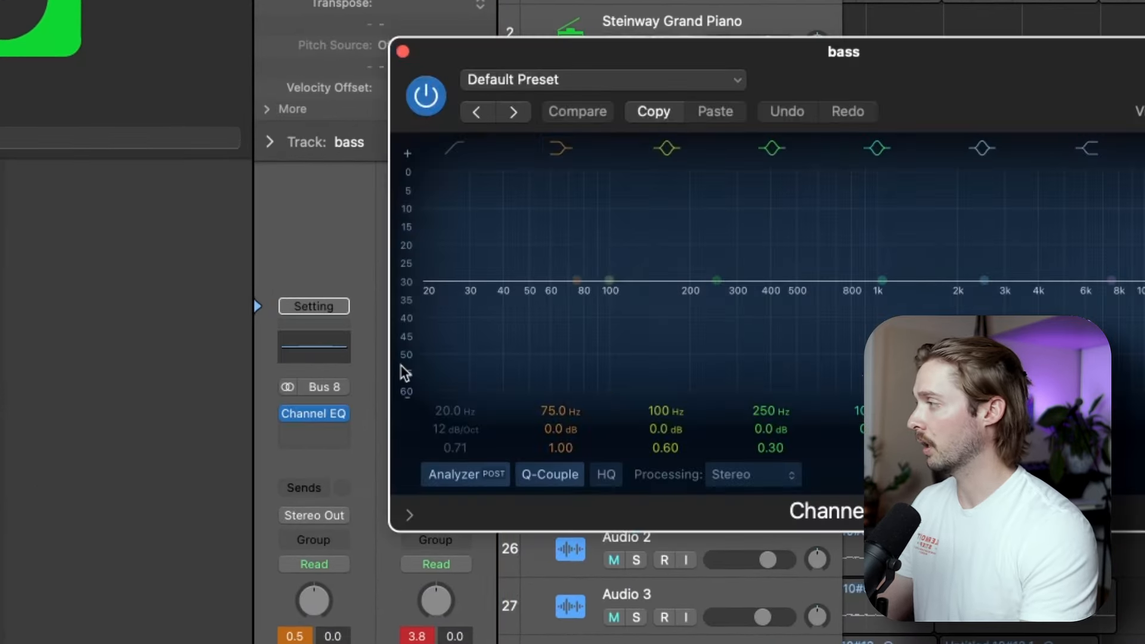
# Enable the bass Channel EQ's low cut at 312 Hz and boost 7.1 dB at 1190 Hz.
pyautogui.click(444, 152)
pyautogui.moveTo(468, 339); pyautogui.dragTo(790, 312)
pyautogui.moveTo(916, 274); pyautogui.dragTo(931, 219)
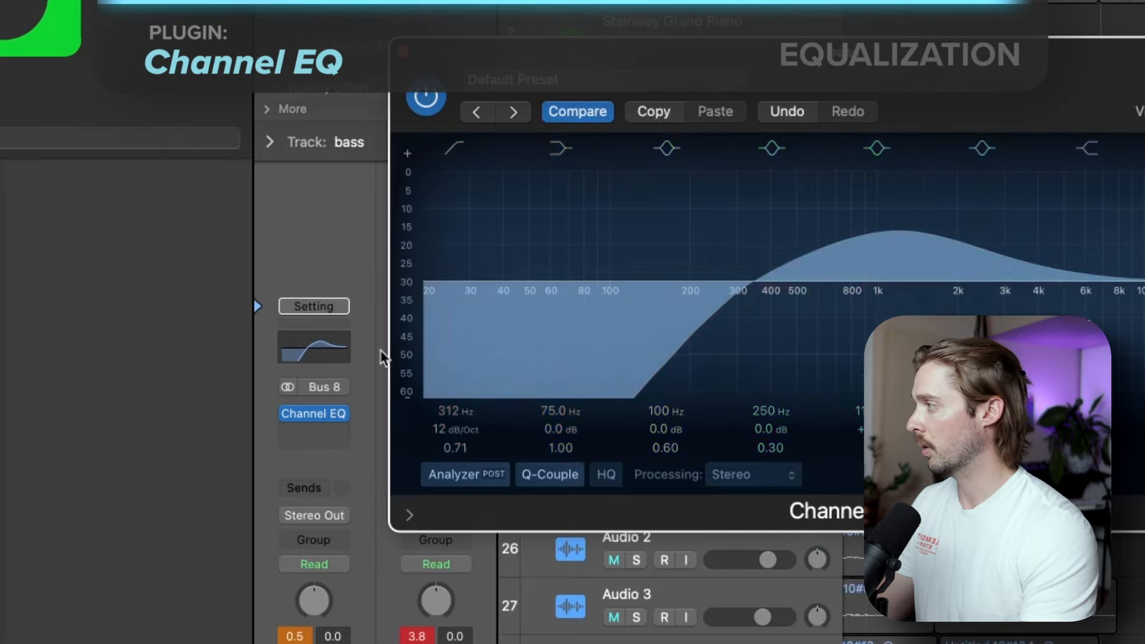
# Lower the low cut to 59 Hz and bring the midrange bell down to +0.1 dB at 1040 Hz.
pyautogui.moveTo(794, 350); pyautogui.dragTo(599, 345)
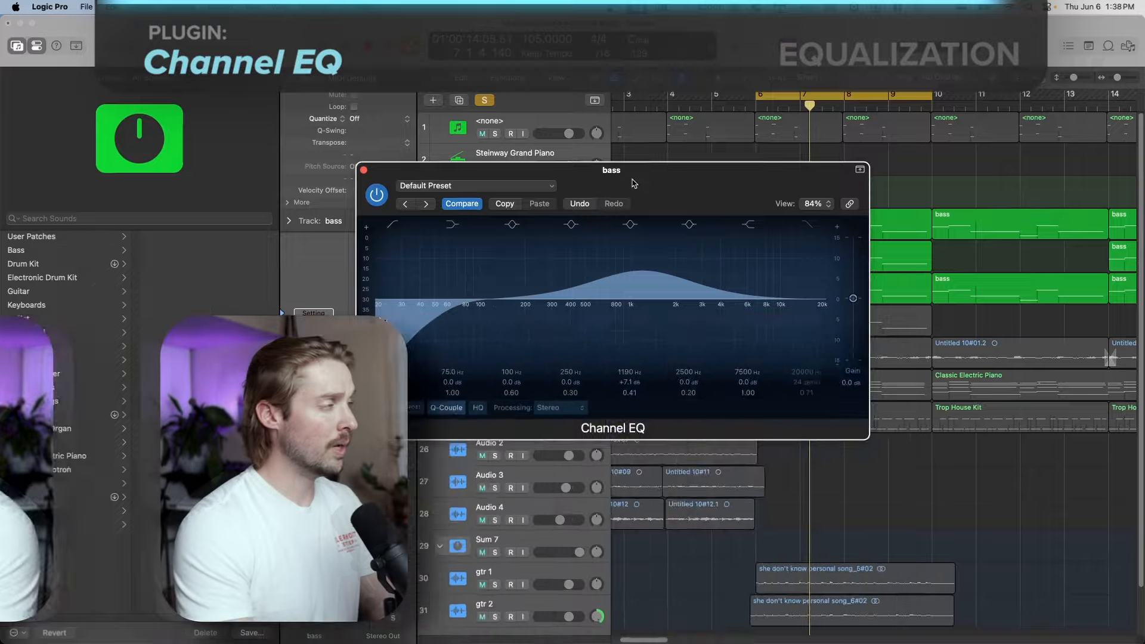
pyautogui.moveTo(881, 70); pyautogui.dragTo(1074, 268)
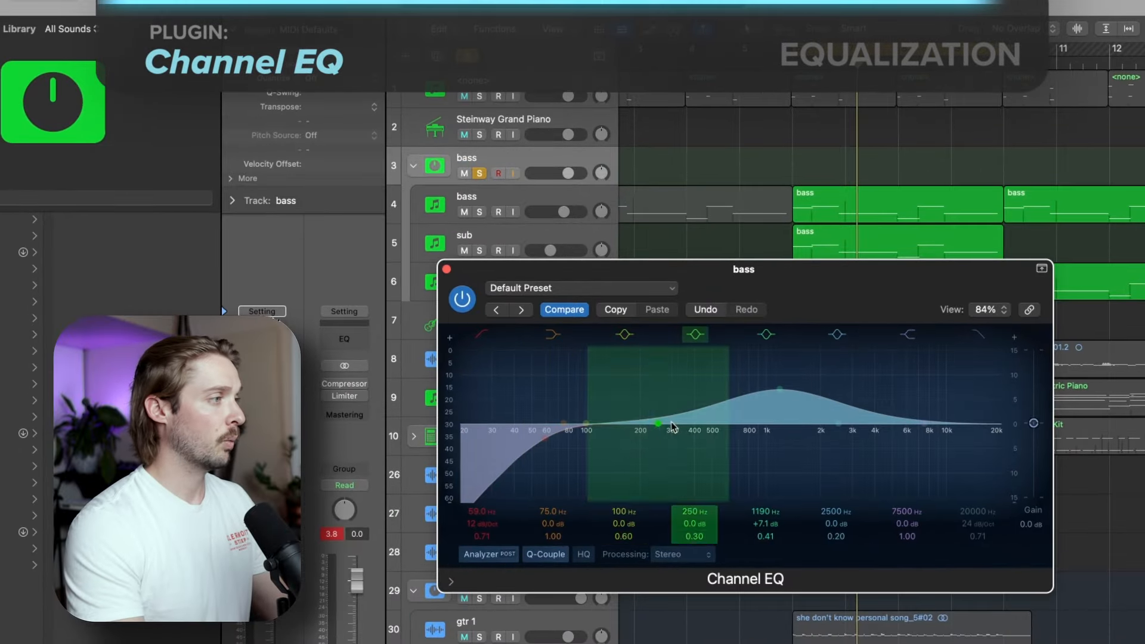
pyautogui.moveTo(753, 387); pyautogui.dragTo(753, 430)
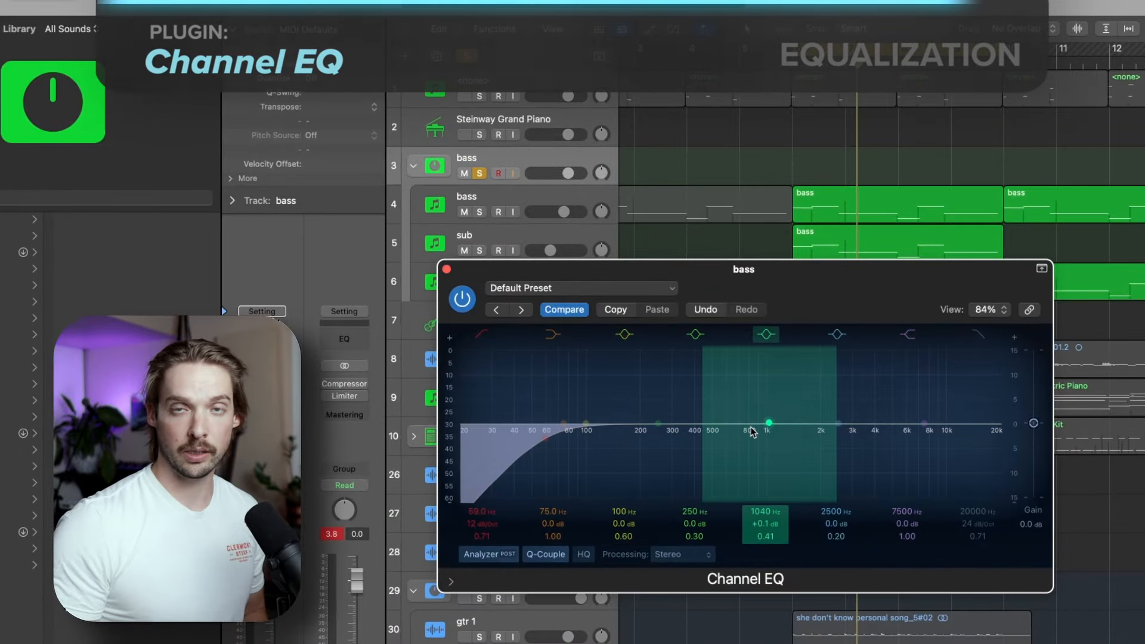
# Play the bass and set the low cut to 62.5 Hz, enabling the high cut at 15700 Hz with a Q of 0.46.
pyautogui.press('space')
pyautogui.moveTo(799, 269); pyautogui.dragTo(788, 217)
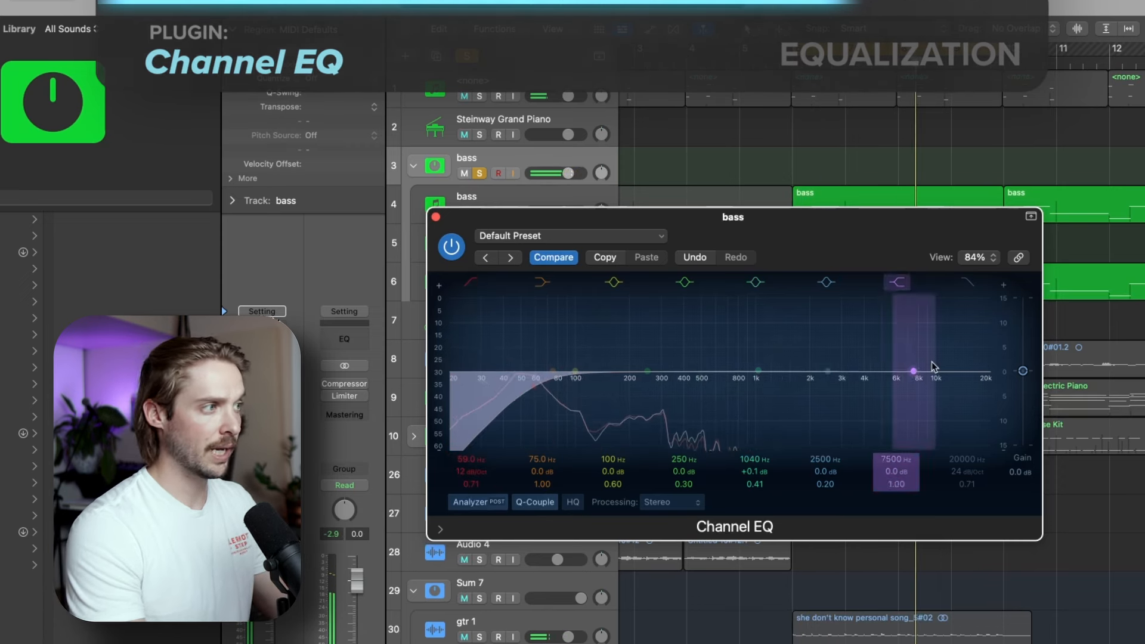
pyautogui.moveTo(732, 217); pyautogui.dragTo(677, 170)
pyautogui.moveTo(478, 341); pyautogui.dragTo(483, 341)
pyautogui.click(911, 235)
pyautogui.moveTo(925, 345)
pyautogui.mouseDown()
pyautogui.moveTo(848, 355)
pyautogui.moveTo(917, 354)
pyautogui.mouseUp()
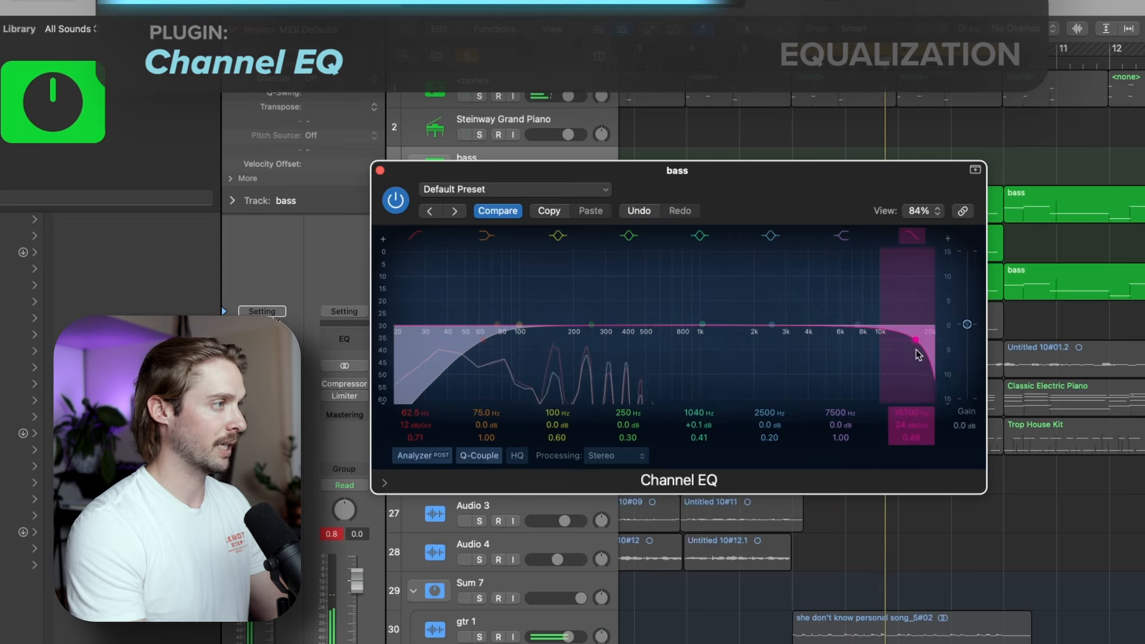
# Set the low shelf to +1.0 dB at 100 Hz, the high shelf to 6750 Hz, and the fourth band to +5.2 dB at 266 Hz.
pyautogui.moveTo(496, 326); pyautogui.dragTo(524, 325)
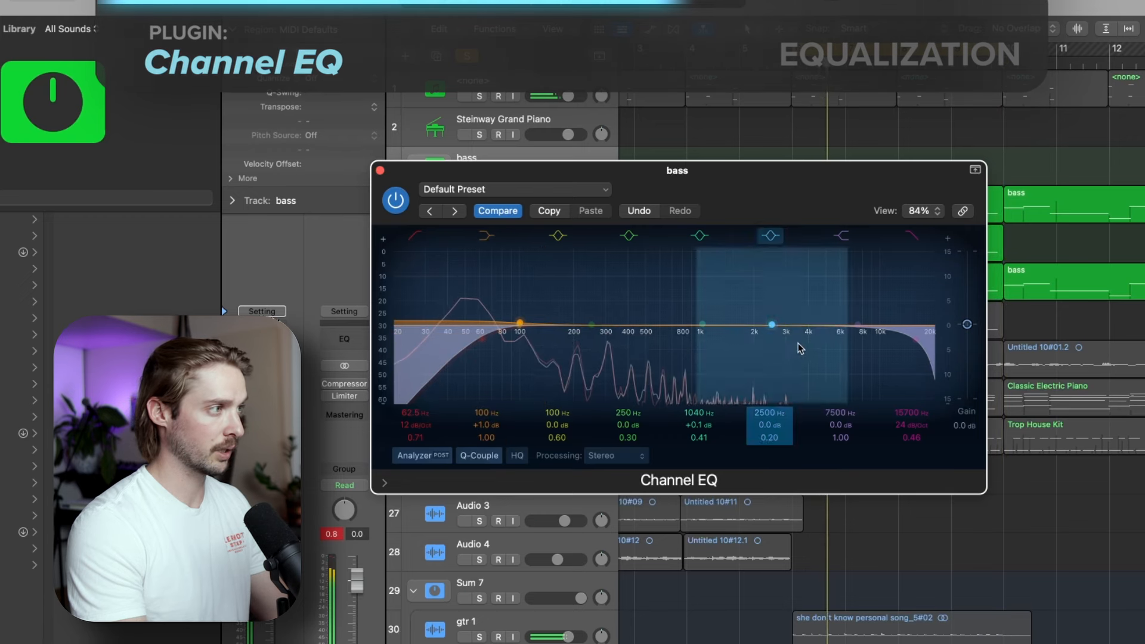
pyautogui.moveTo(850, 333)
pyautogui.mouseDown()
pyautogui.moveTo(843, 244)
pyautogui.moveTo(839, 369)
pyautogui.moveTo(844, 326)
pyautogui.mouseUp()
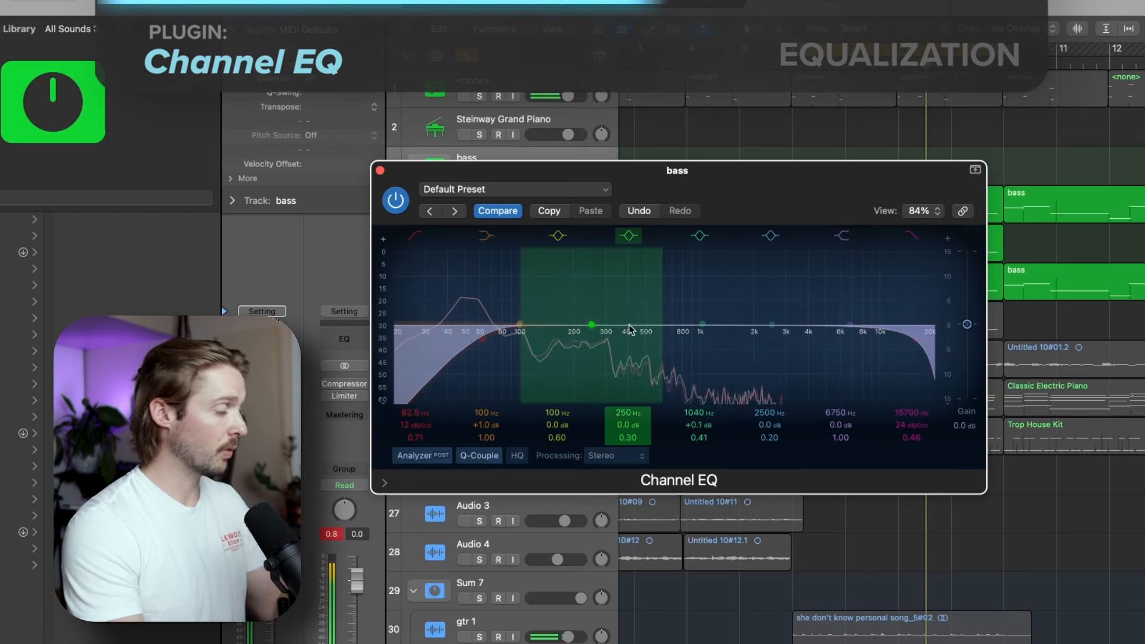
pyautogui.moveTo(591, 325); pyautogui.dragTo(594, 293)
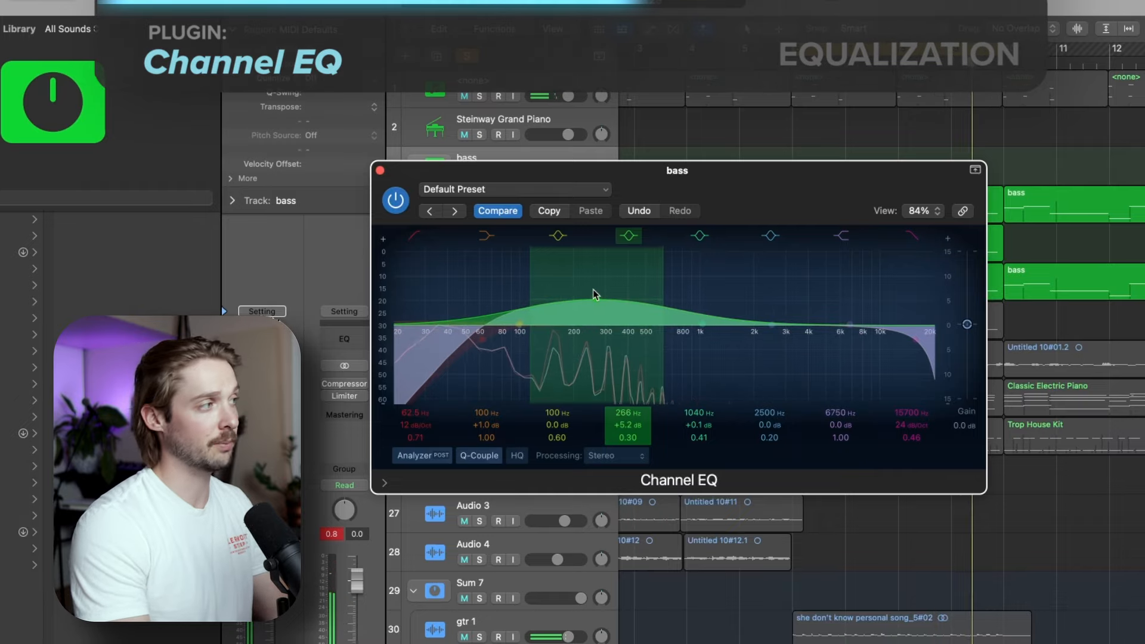
pyautogui.scroll(-2, 596, 293)
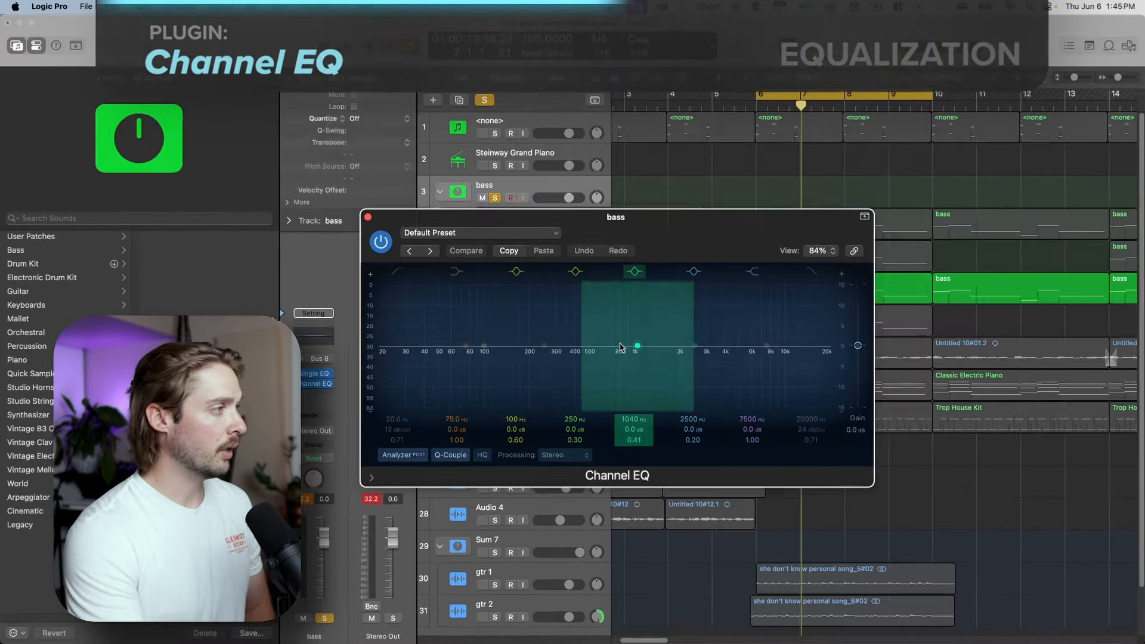
# Shape the 1040 Hz band of the flat bass Channel EQ into a 3.3 dB boost at 710 Hz with a Q of 0.60.
pyautogui.moveTo(634, 345); pyautogui.dragTo(688, 305)
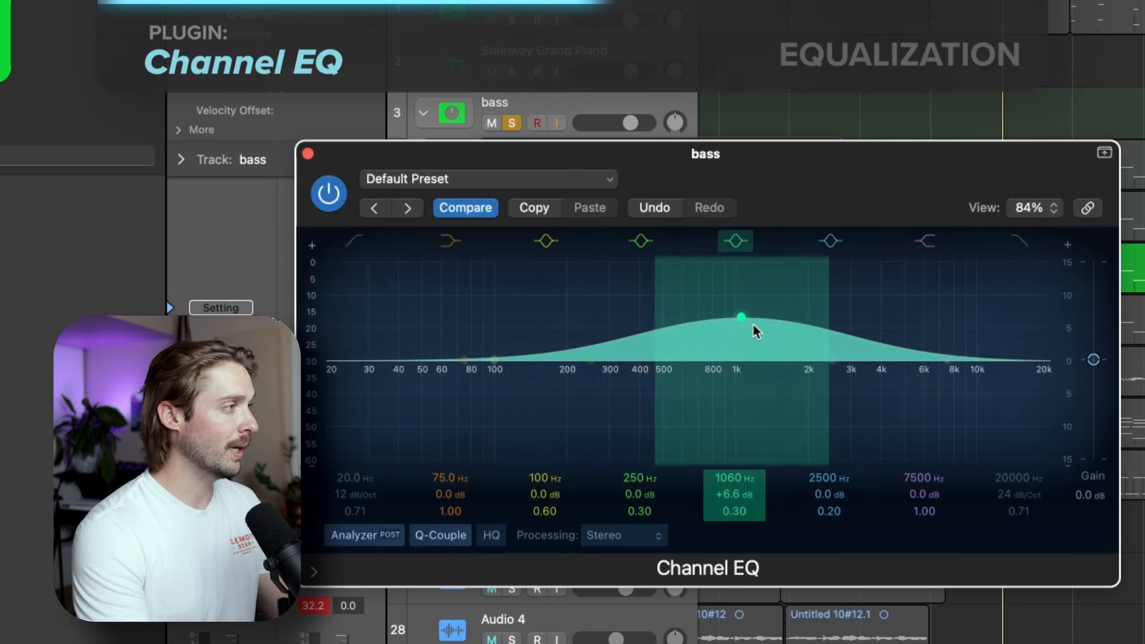
pyautogui.scroll(4, 741, 322)
pyautogui.scroll(-3, 741, 325)
pyautogui.moveTo(740, 321); pyautogui.dragTo(699, 343)
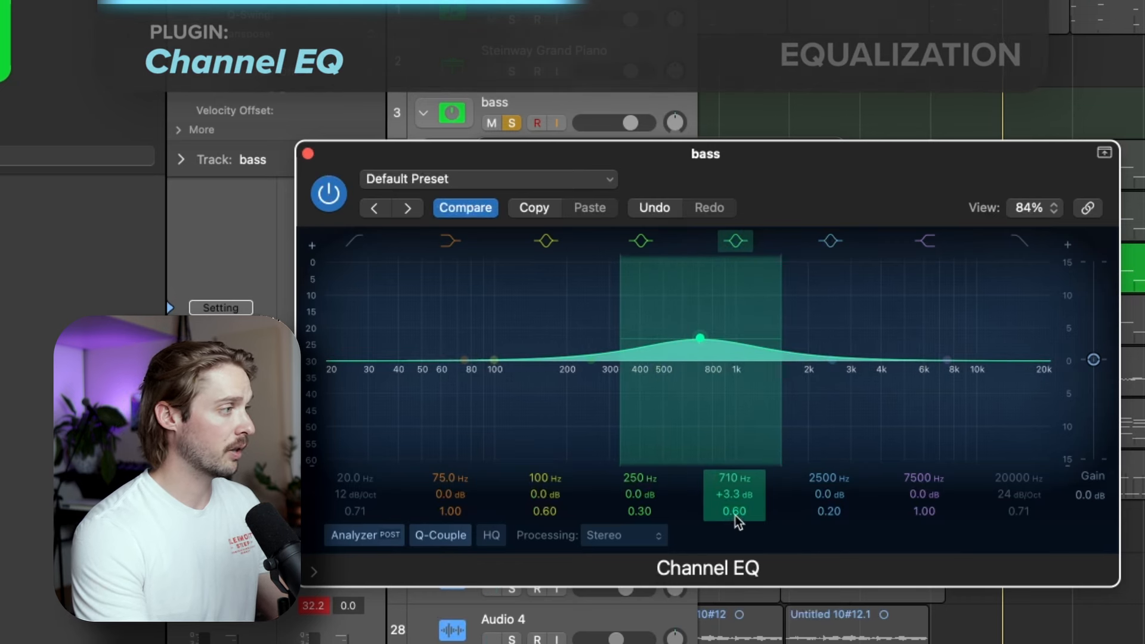
# Move the 710 Hz bell of the flat Channel EQ to 316 Hz with a Q of 11.0, and push the narrow boost higher.
pyautogui.moveTo(700, 338); pyautogui.dragTo(614, 334)
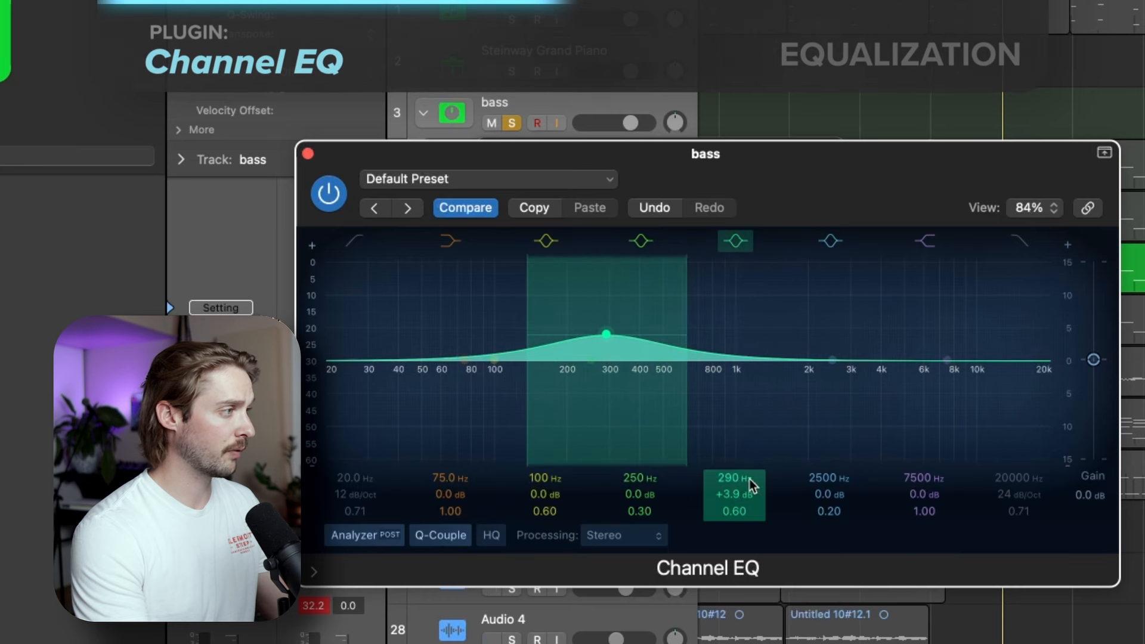
pyautogui.moveTo(737, 494); pyautogui.dragTo(737, 447)
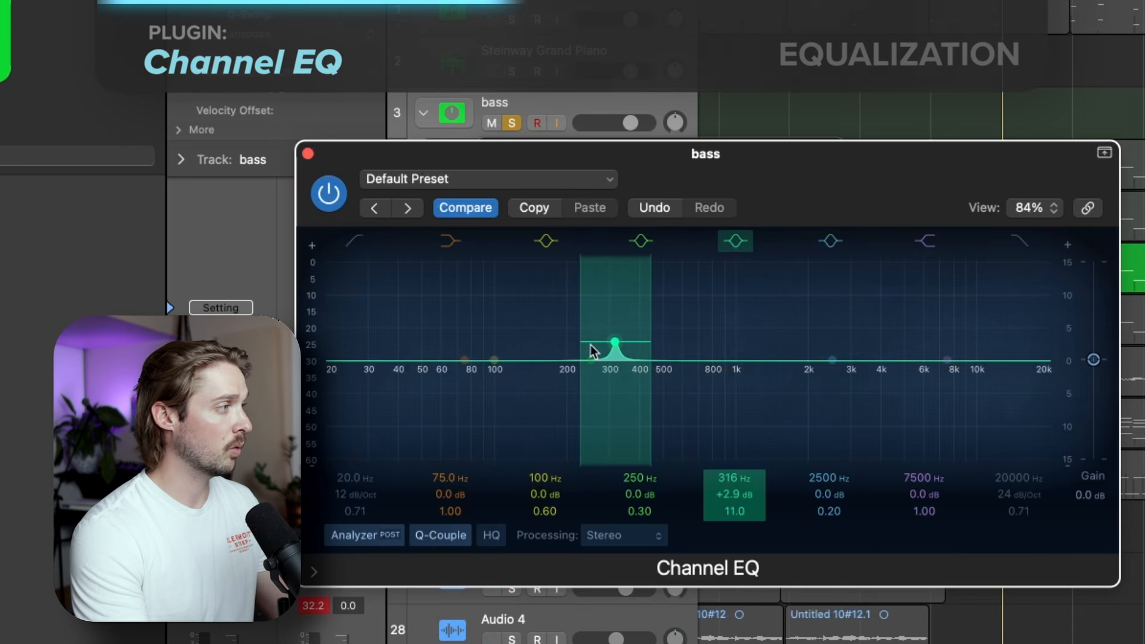
pyautogui.moveTo(614, 343); pyautogui.dragTo(628, 212)
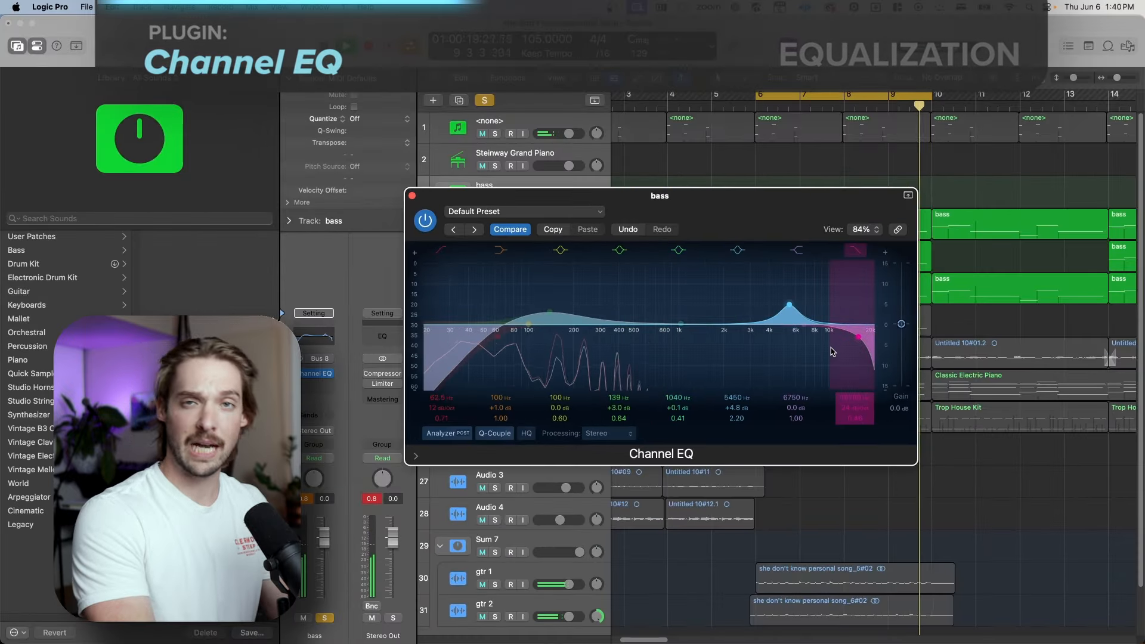
# Bring the 139 Hz and 5450 Hz boosts down to -0.2 dB, and sweep the fourth band through boosts and cuts to +12.6 dB at 690 Hz.
pyautogui.moveTo(550, 312); pyautogui.dragTo(447, 335)
pyautogui.moveTo(793, 307); pyautogui.dragTo(800, 325)
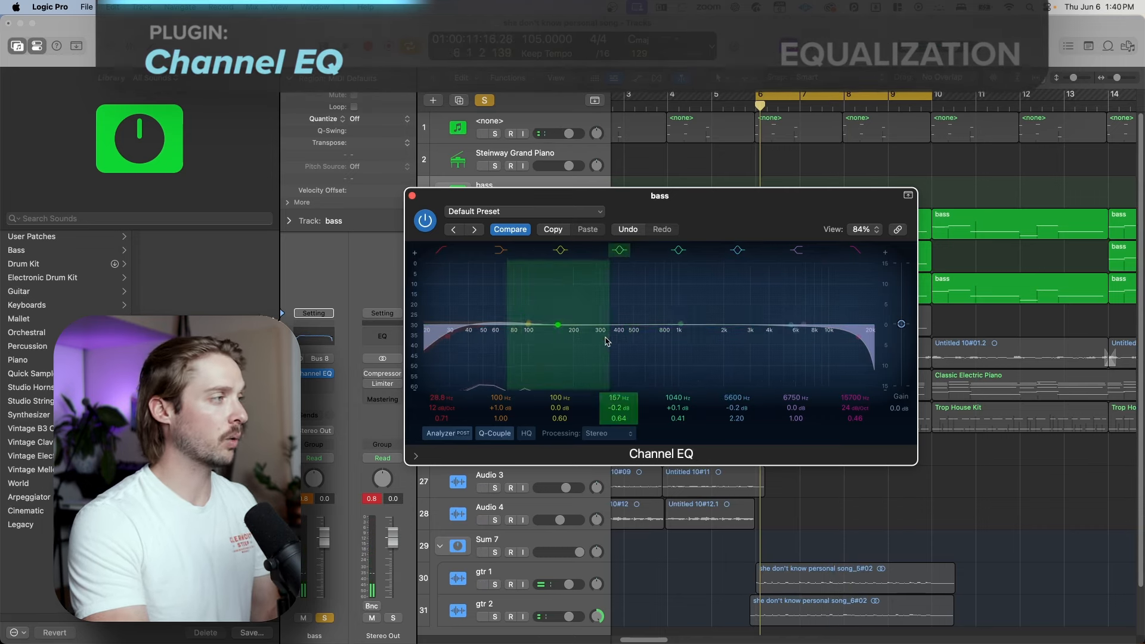
pyautogui.moveTo(606, 329); pyautogui.dragTo(631, 287)
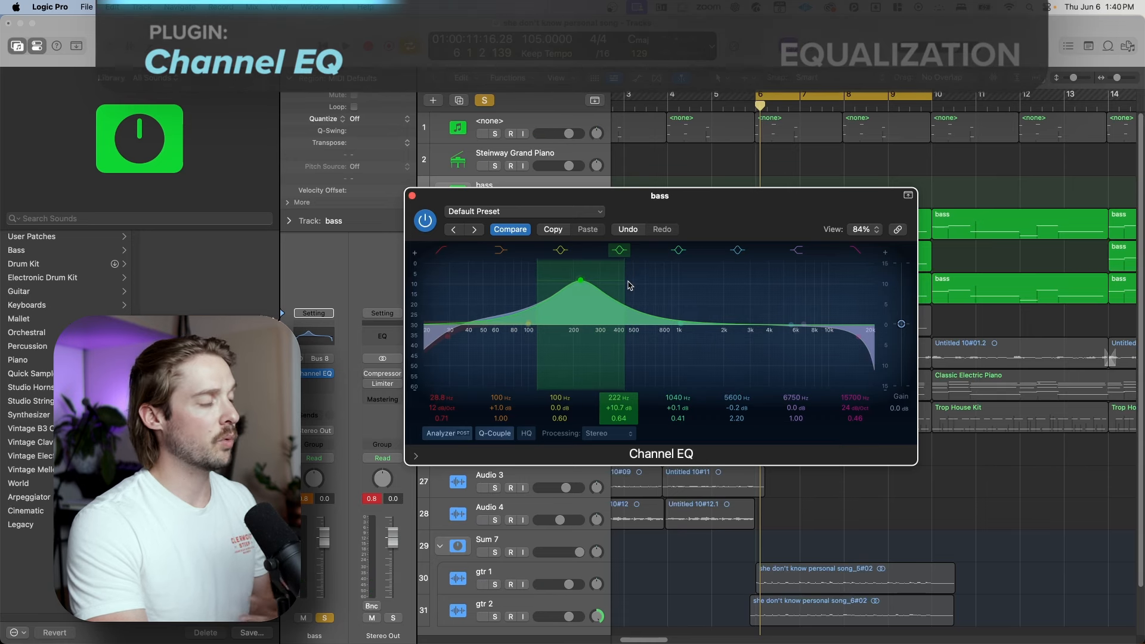
pyautogui.moveTo(628, 289); pyautogui.dragTo(624, 352)
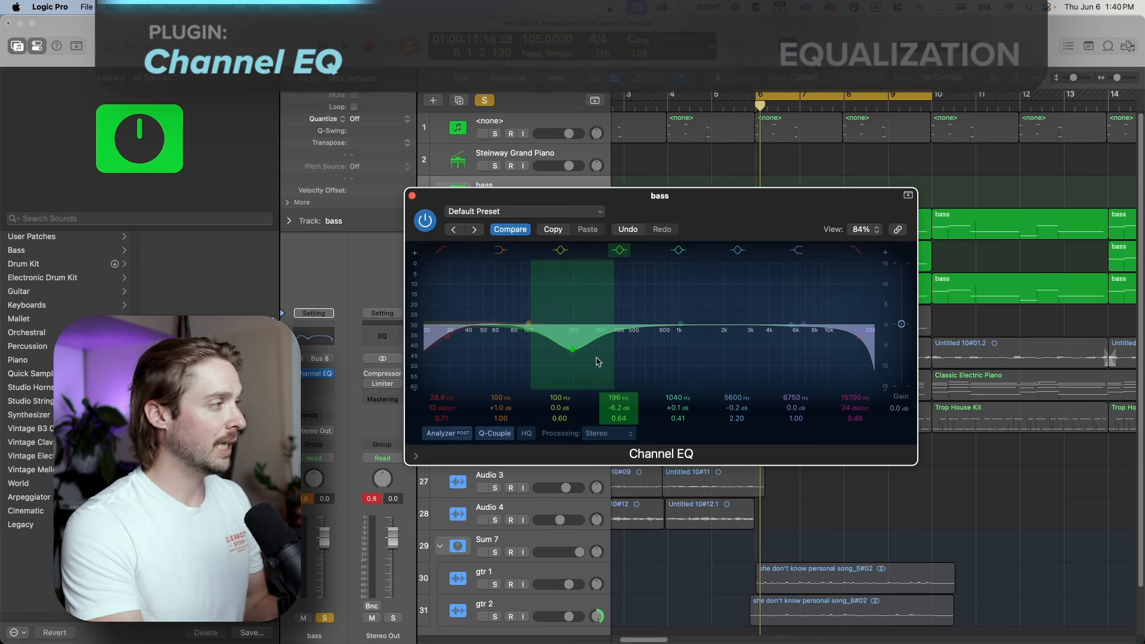
pyautogui.moveTo(575, 353); pyautogui.dragTo(657, 287)
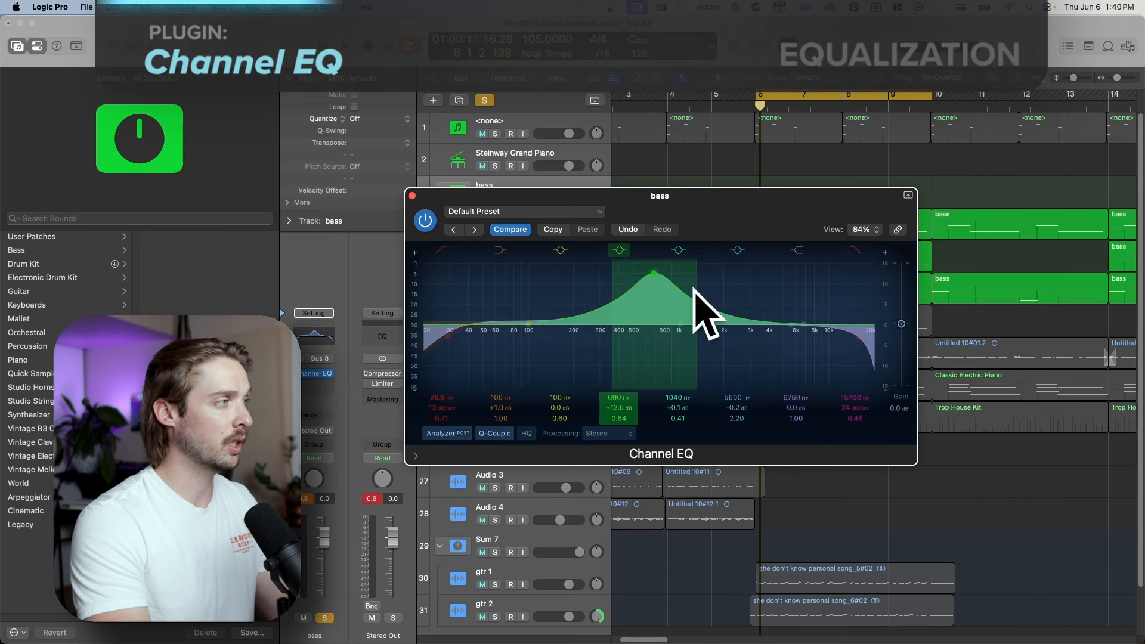
pyautogui.press('space')
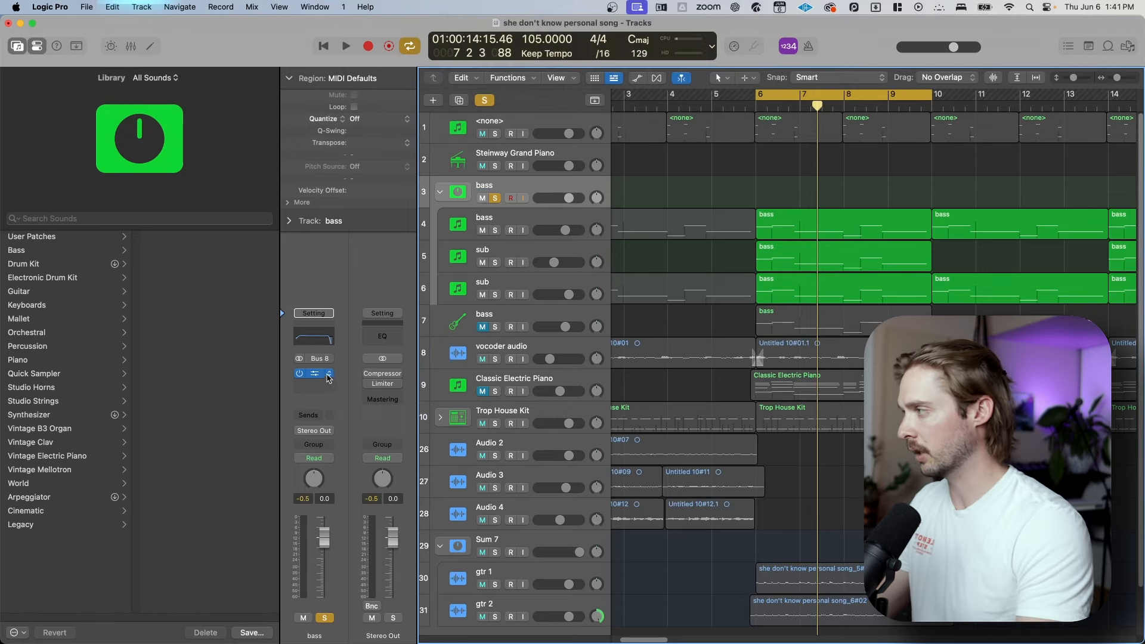
# Replace the Channel EQ on the bass track with the stereo Linear Phase EQ.
pyautogui.click(330, 373)
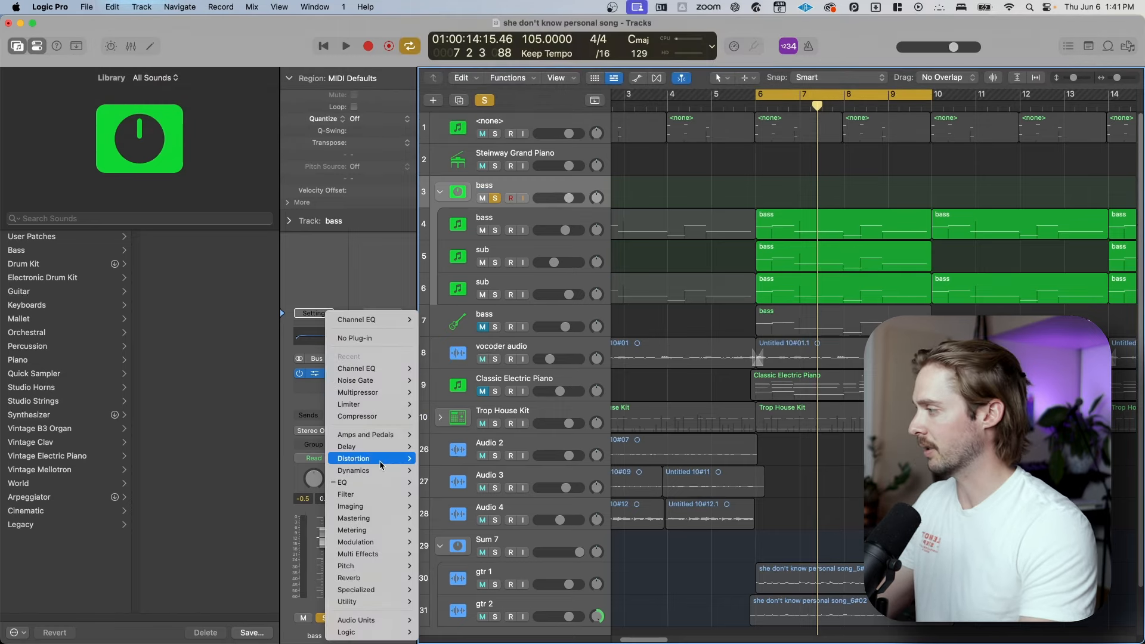
pyautogui.moveTo(396, 633)
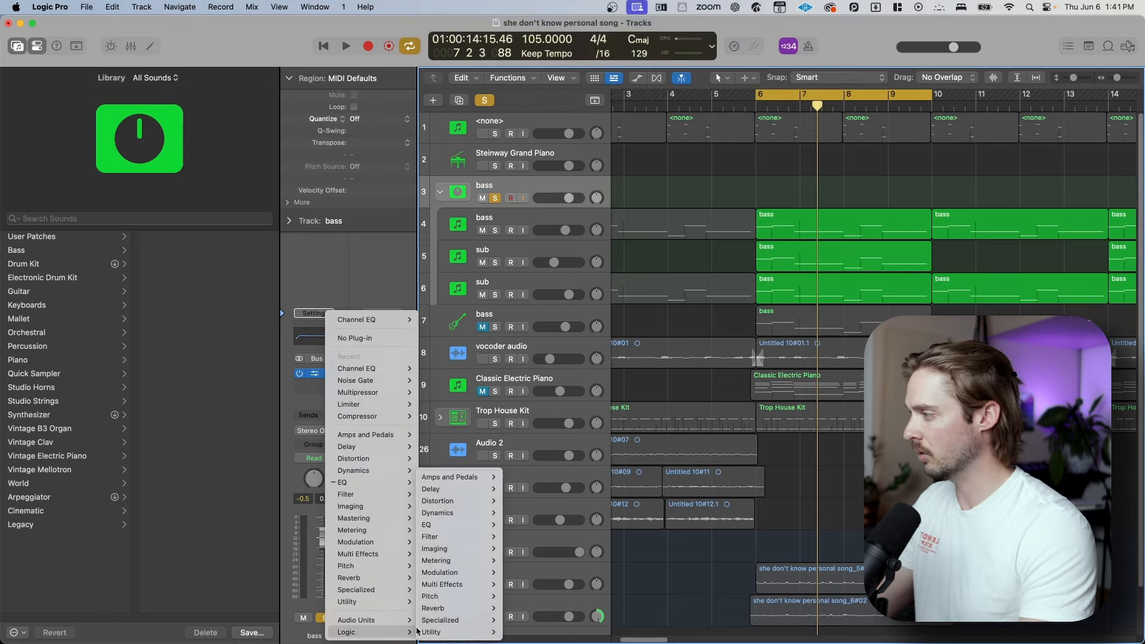
pyautogui.moveTo(469, 527)
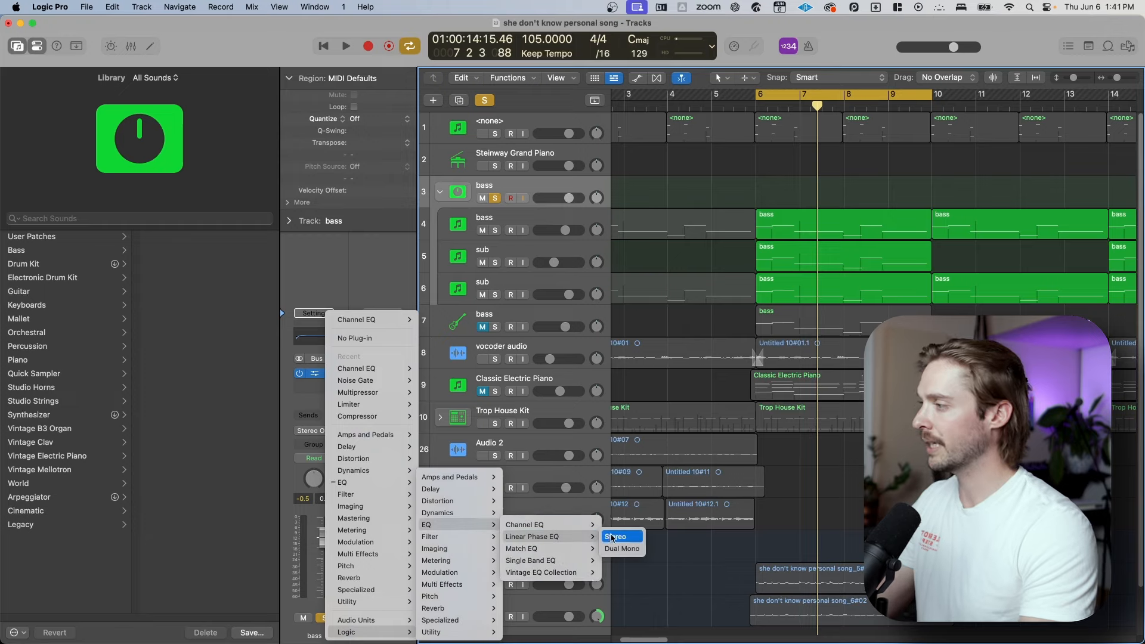
pyautogui.click(611, 539)
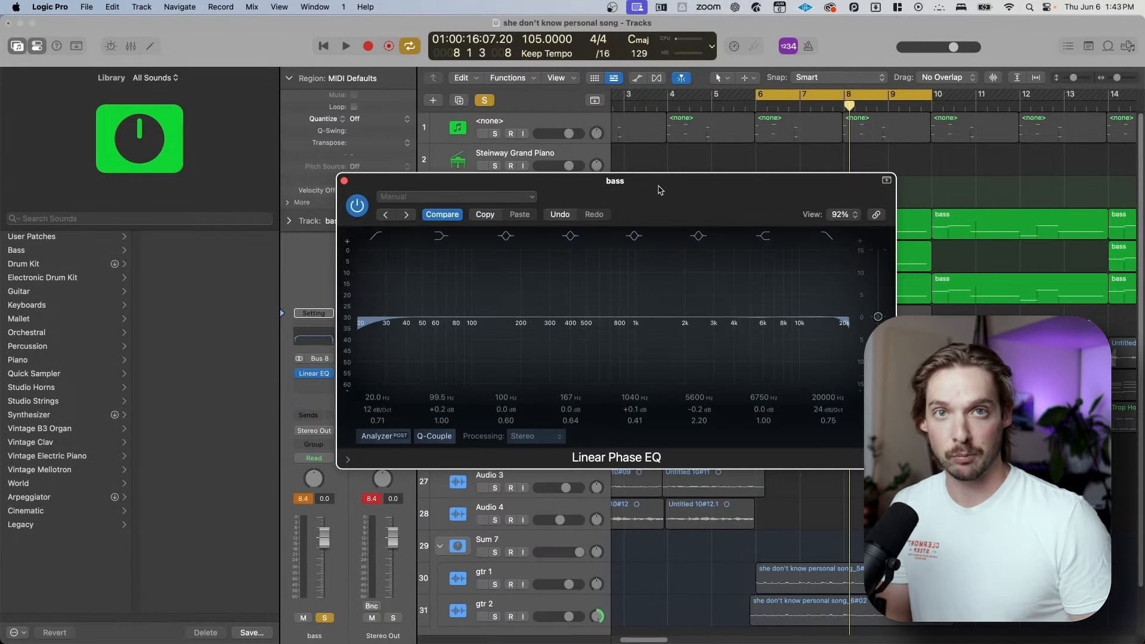
pyautogui.moveTo(658, 190)
pyautogui.mouseDown()
pyautogui.moveTo(658, 158)
pyautogui.moveTo(660, 168)
pyautogui.mouseUp()
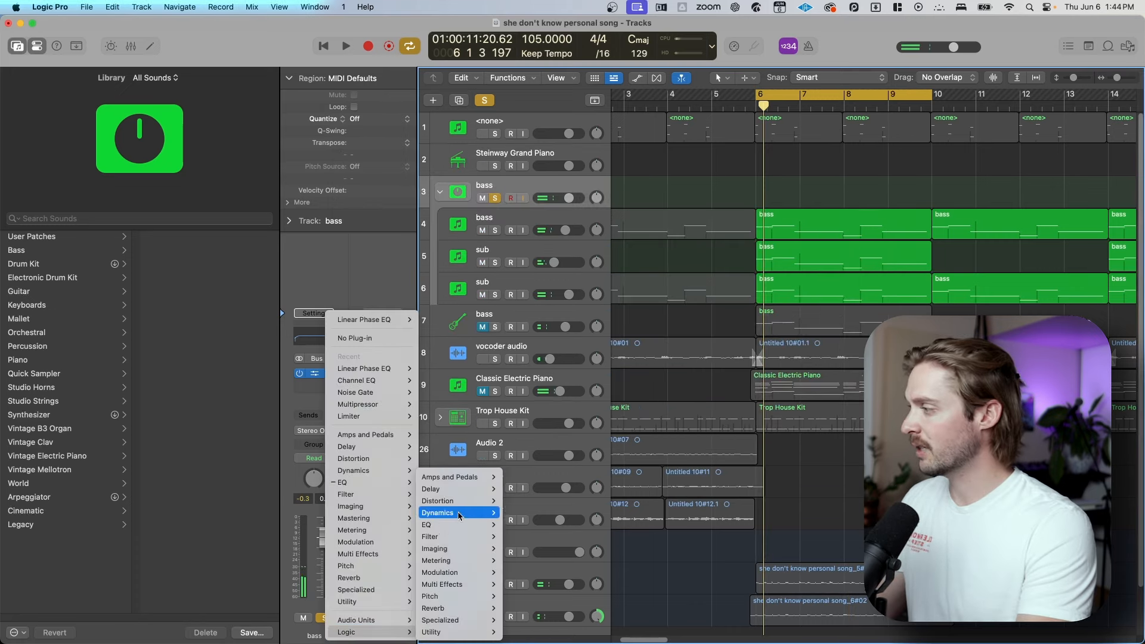
# Replace the Linear Phase EQ on the bass track with the stereo Match EQ.
pyautogui.moveTo(441, 525)
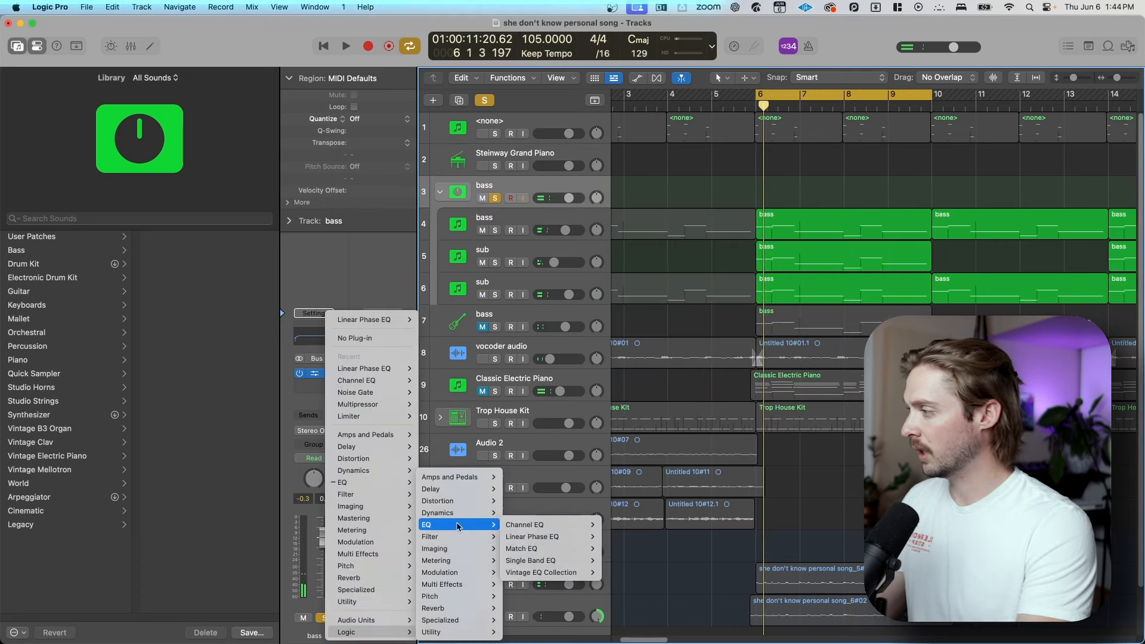
pyautogui.moveTo(576, 548)
pyautogui.click(614, 549)
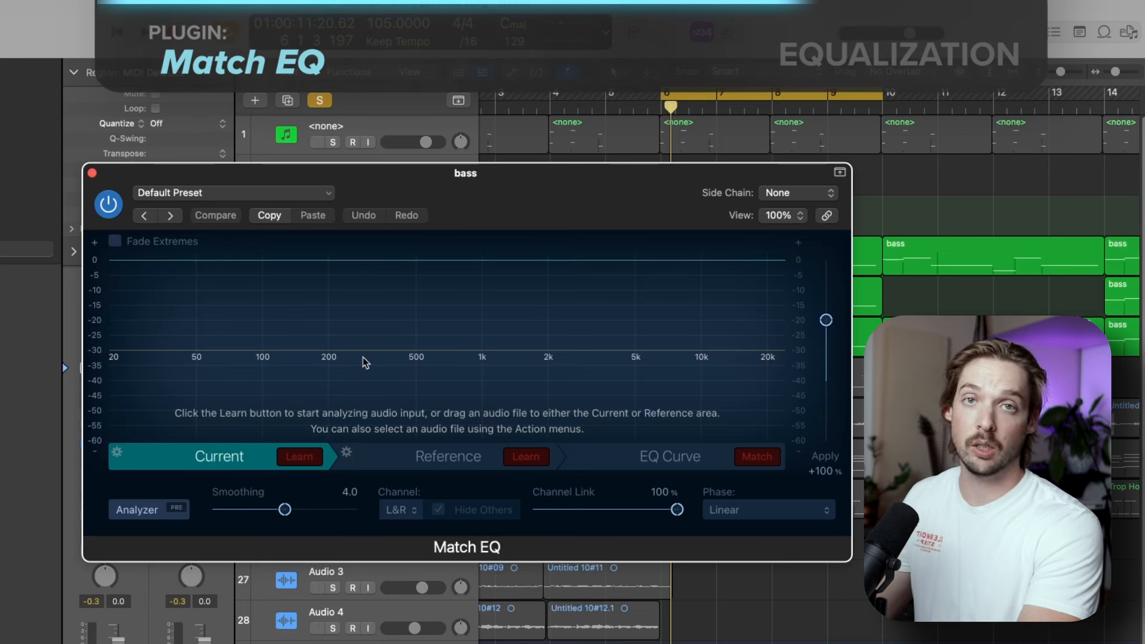
# In Match EQ, learn the full bass as Current and the sub alone as Reference, and generate the matching EQ curve.
pyautogui.click(299, 457)
pyautogui.press('space')
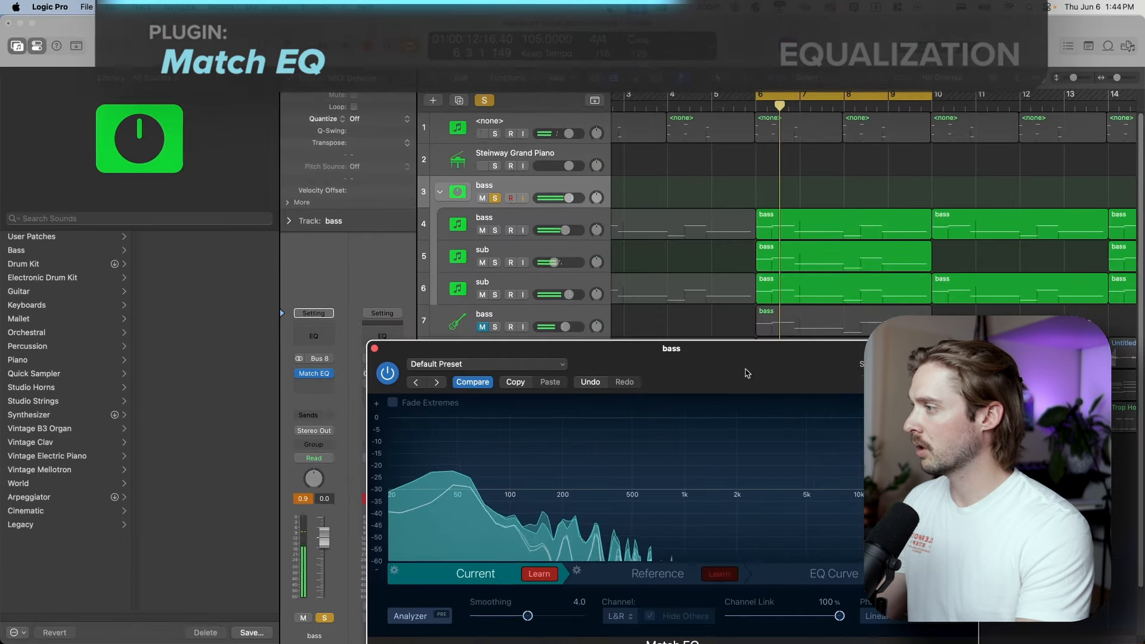
pyautogui.click(525, 456)
pyautogui.press('space')
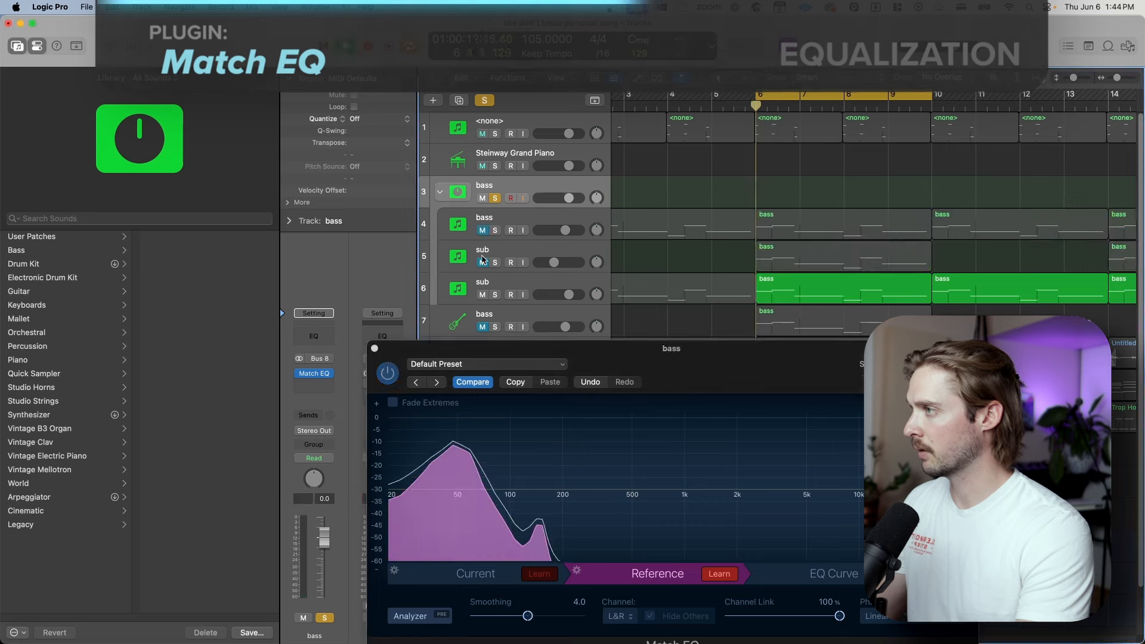
pyautogui.click(903, 573)
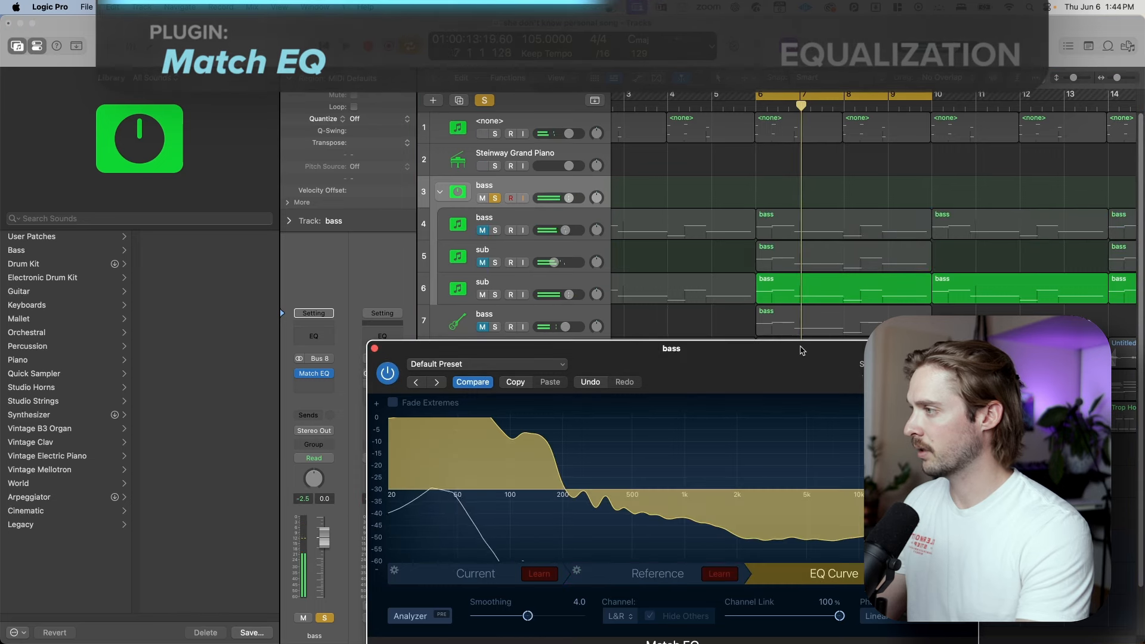
# Compare the Current spectrum, the Reference spectrum and the resulting EQ Curve in Match EQ.
pyautogui.moveTo(800, 349); pyautogui.dragTo(758, 227)
pyautogui.click(452, 450)
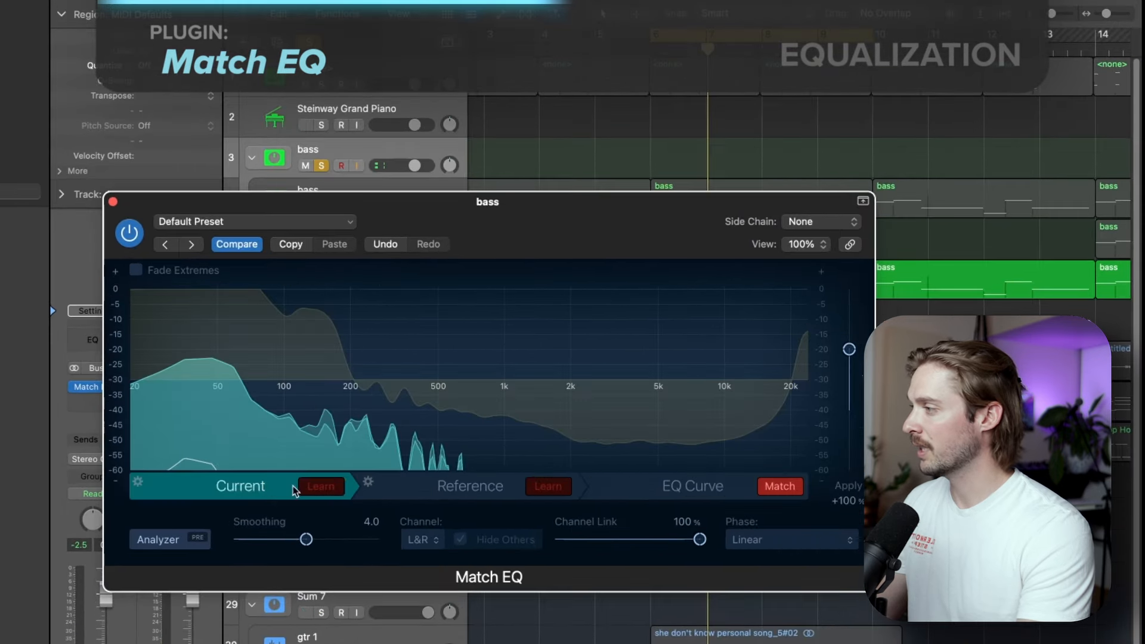
pyautogui.click(501, 492)
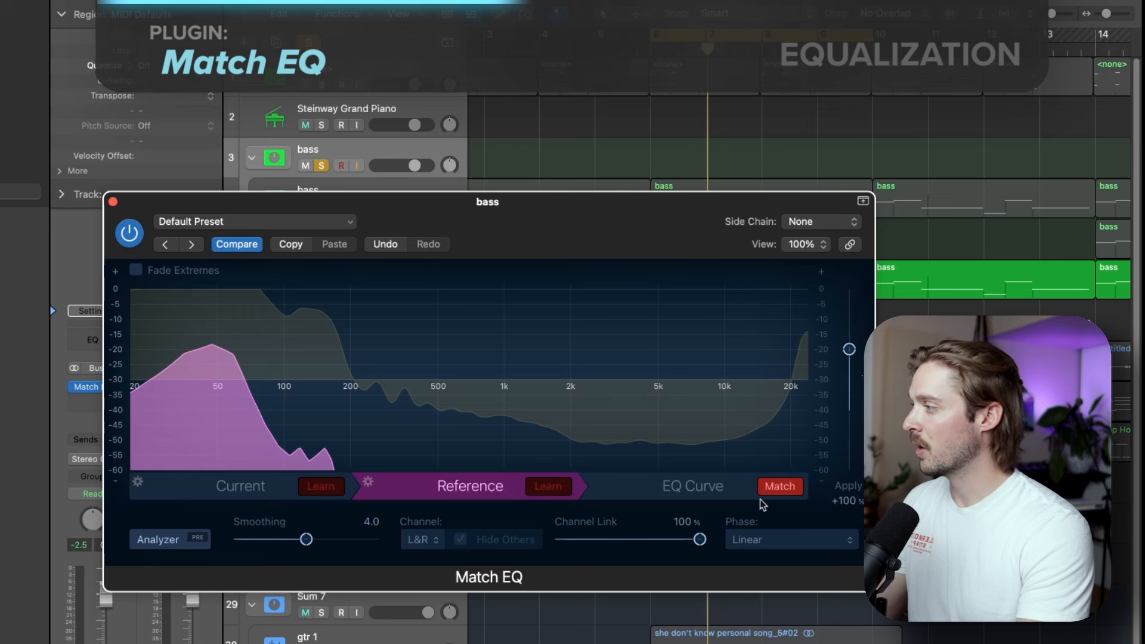
pyautogui.click(739, 495)
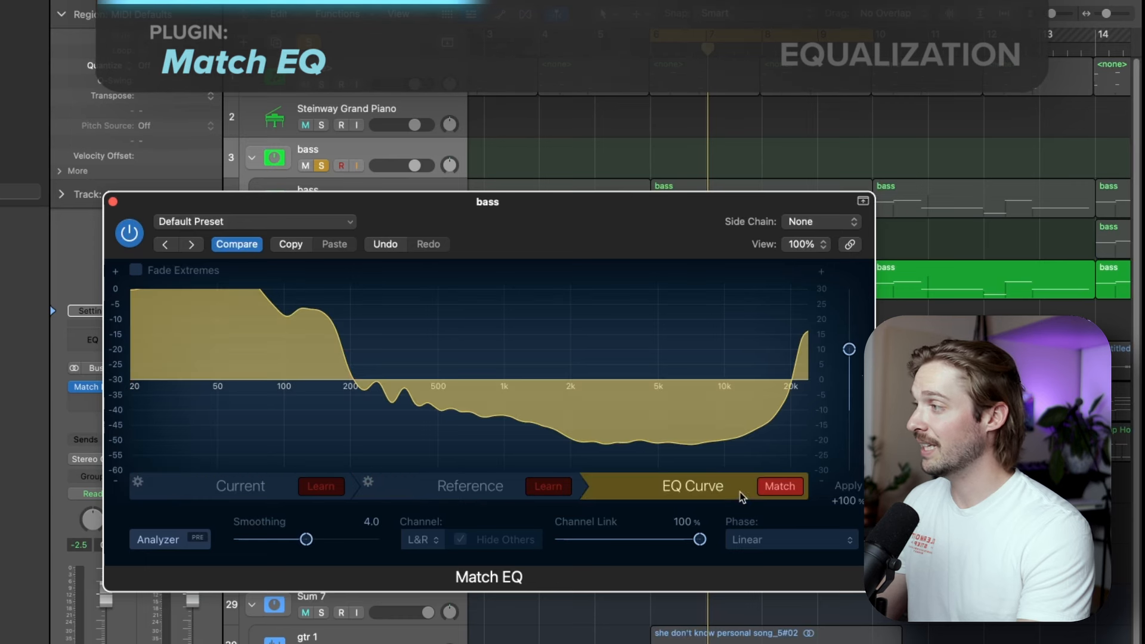
pyautogui.click(463, 500)
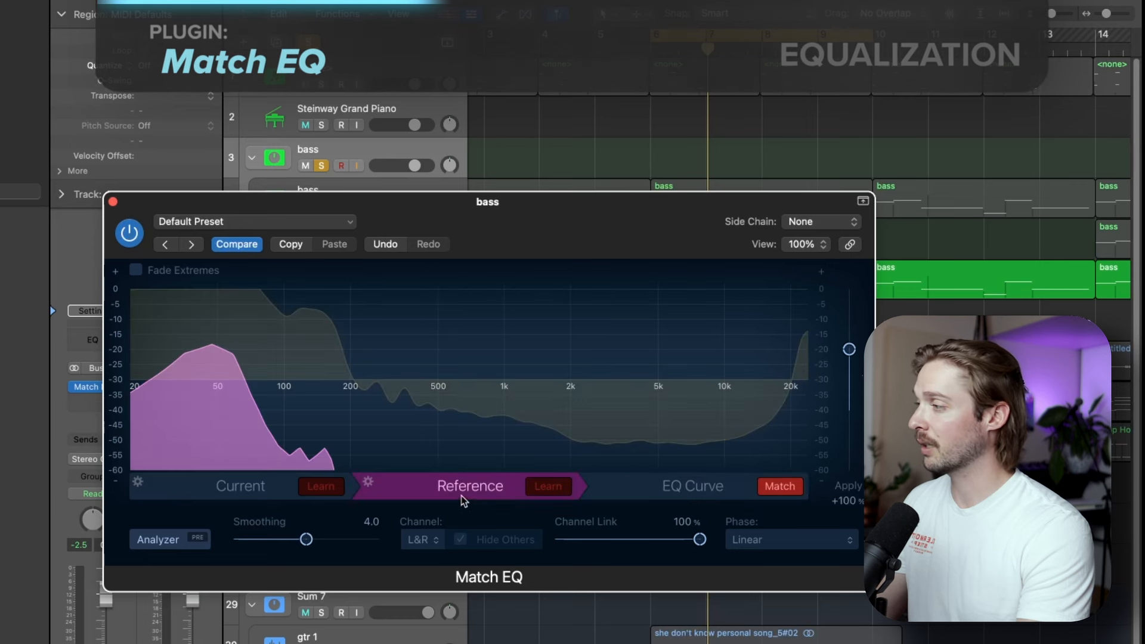
pyautogui.click(250, 490)
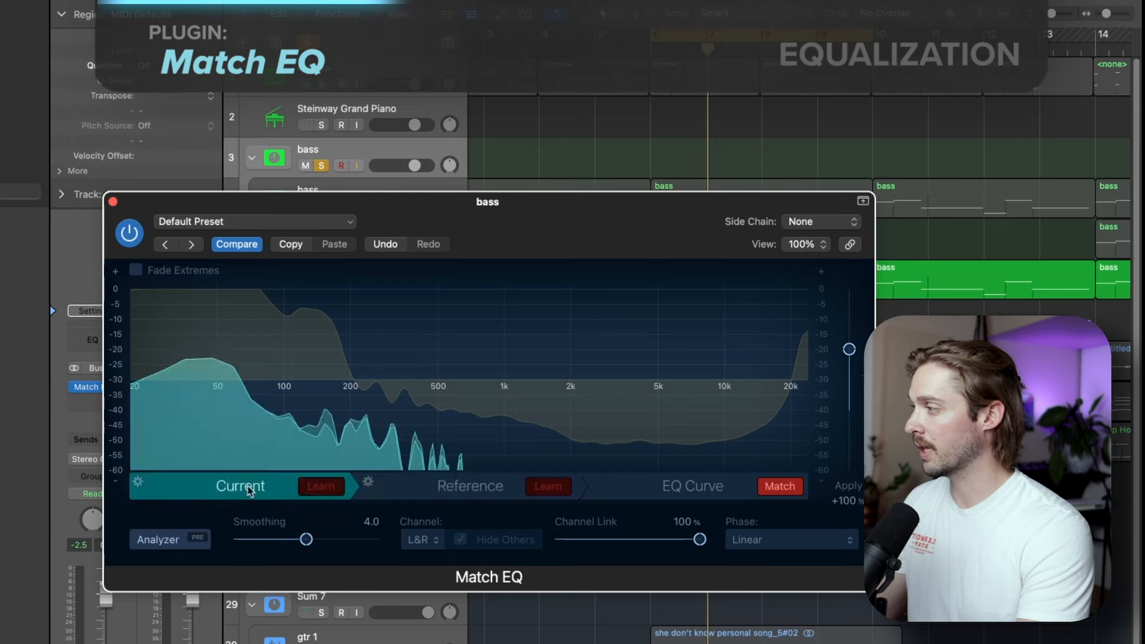
pyautogui.click(669, 488)
pyautogui.press('space')
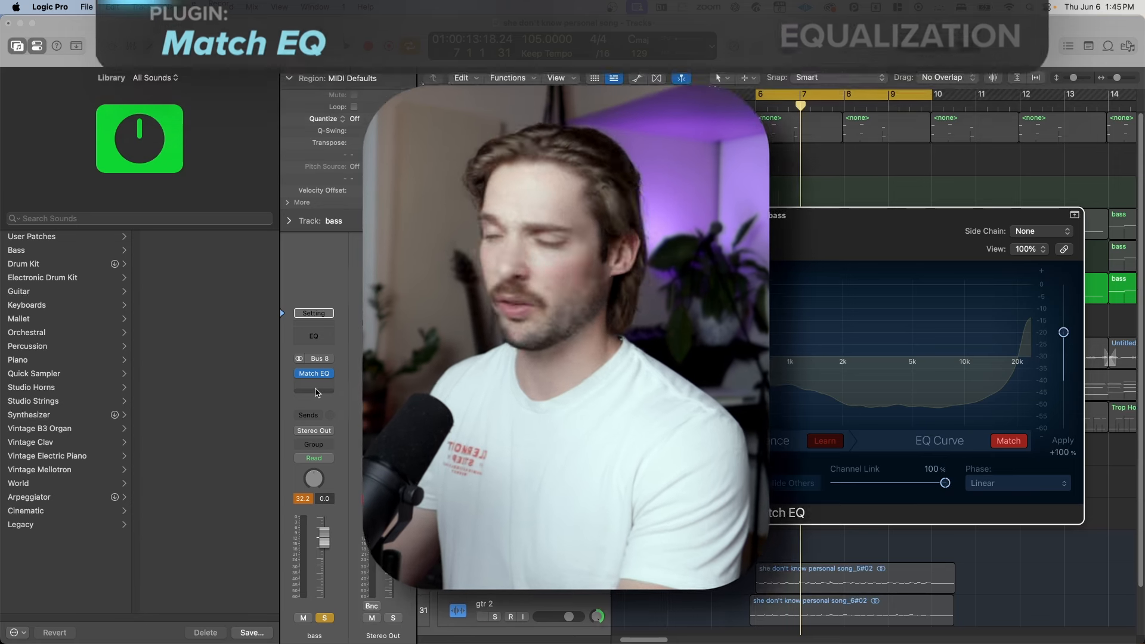
# Replace the Match EQ on the bass track with the stereo Single Band EQ.
pyautogui.click(322, 373)
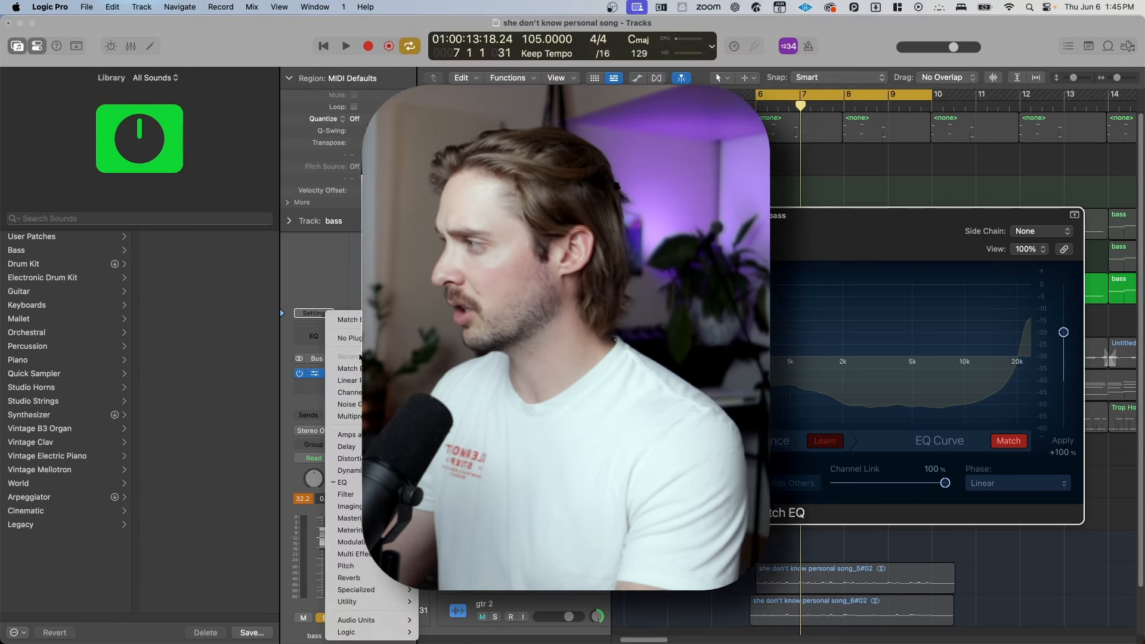
pyautogui.moveTo(382, 632)
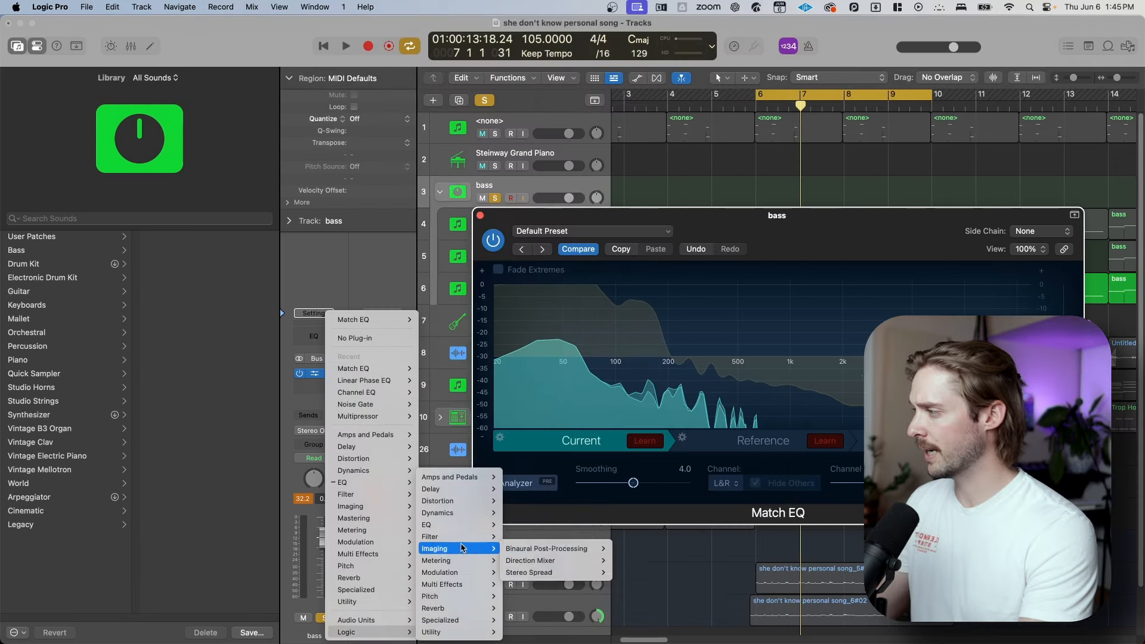
pyautogui.moveTo(467, 525)
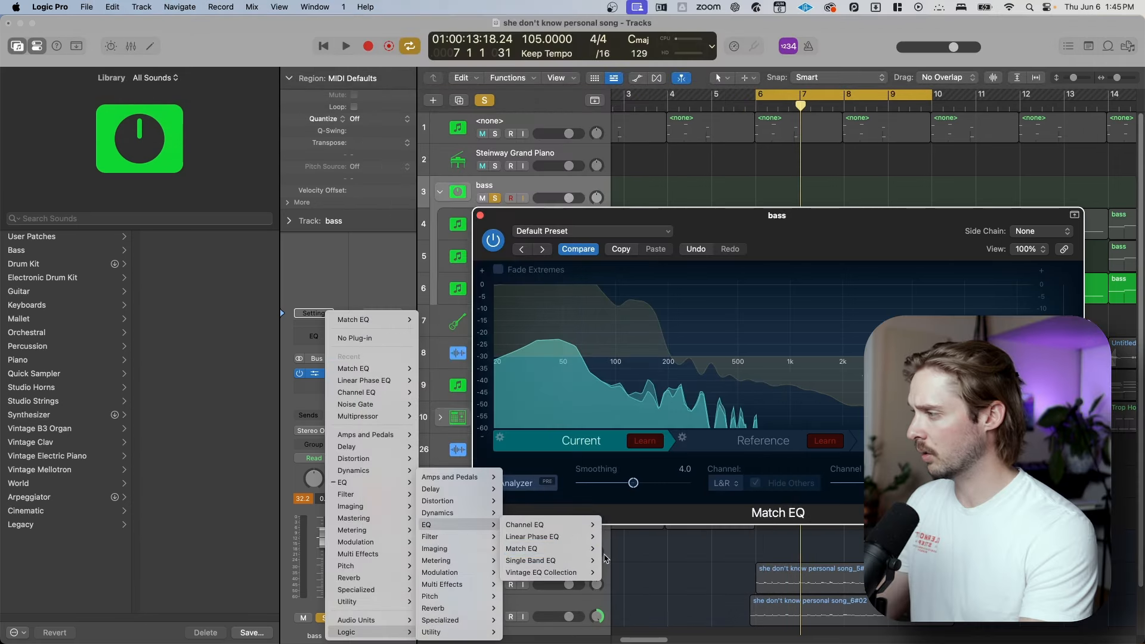
pyautogui.moveTo(593, 561)
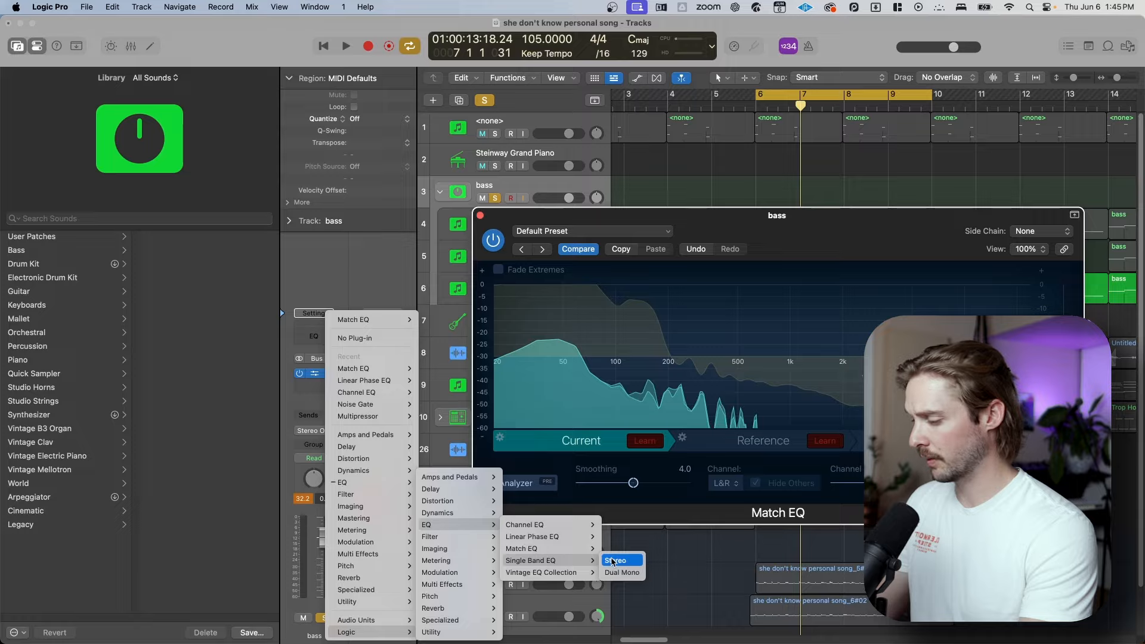
pyautogui.click(614, 560)
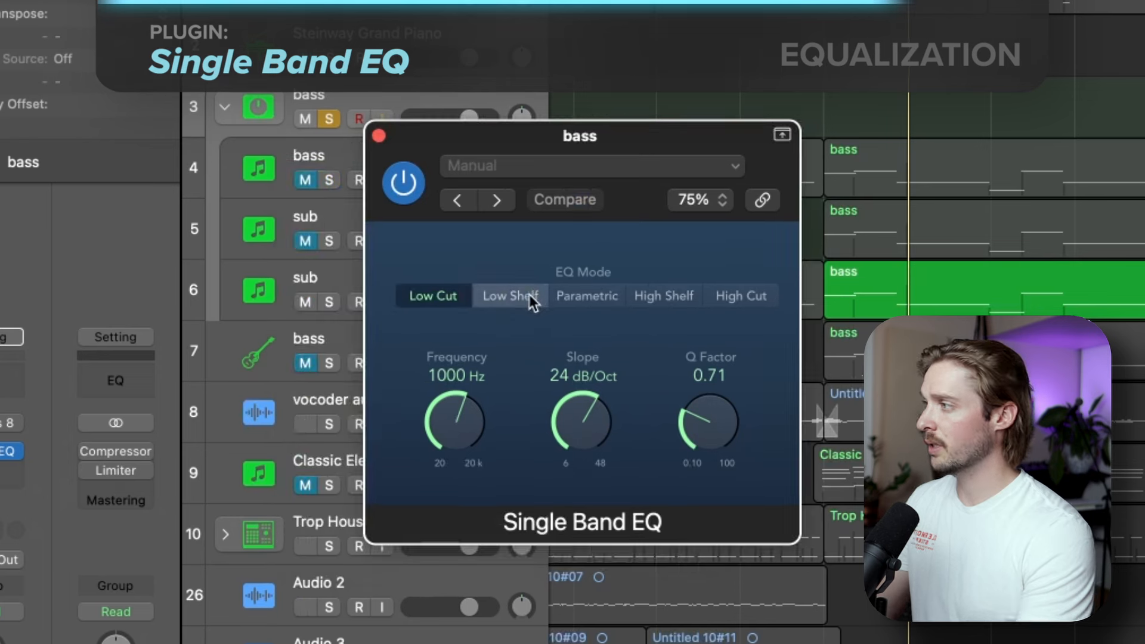
# Switch the Single Band EQ repeatedly through its Low Cut, Low Shelf, Parametric, High Shelf and High Cut modes, ending on Parametric.
pyautogui.click(525, 296)
pyautogui.click(587, 295)
pyautogui.click(698, 297)
pyautogui.click(756, 301)
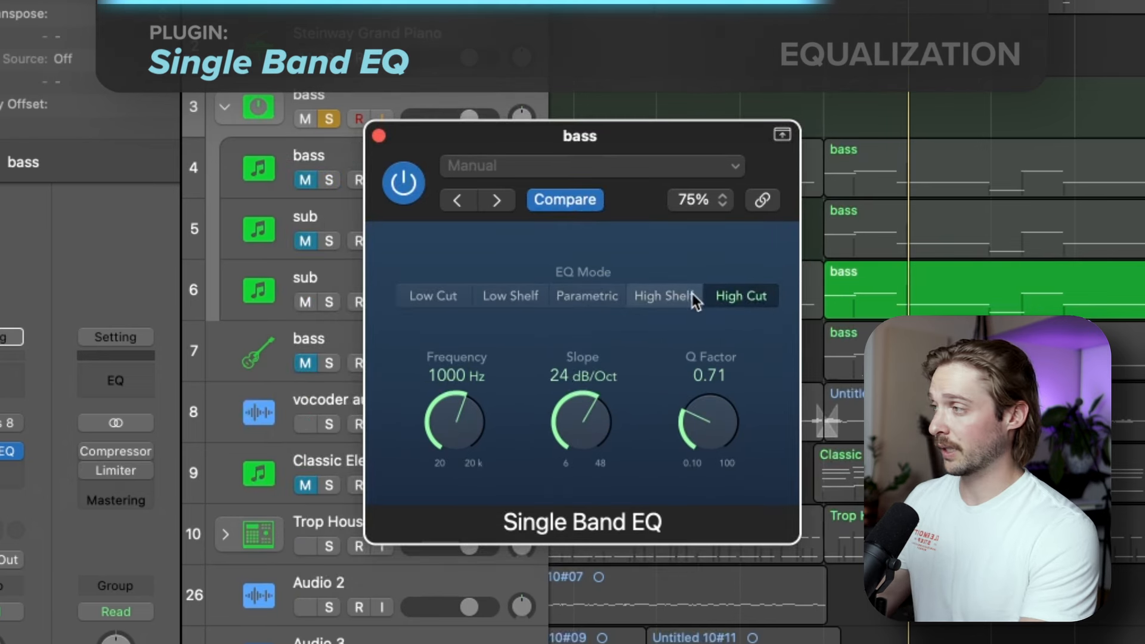
pyautogui.click(661, 297)
pyautogui.click(586, 296)
pyautogui.click(510, 296)
pyautogui.click(433, 298)
pyautogui.click(510, 295)
pyautogui.click(586, 296)
pyautogui.click(664, 292)
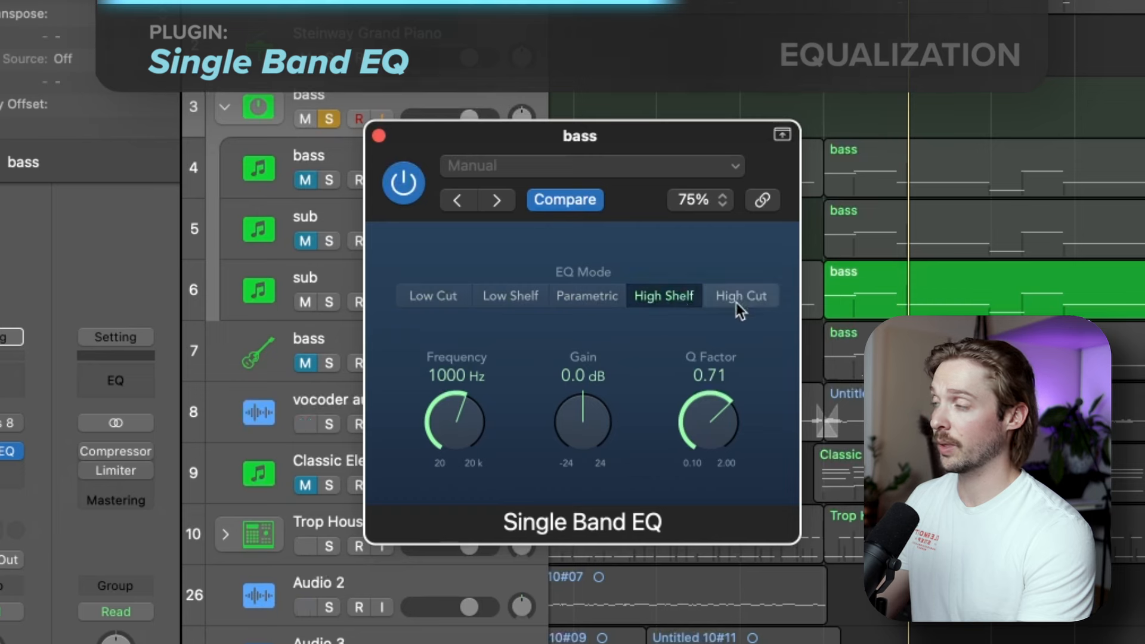
pyautogui.click(736, 298)
pyautogui.click(435, 298)
pyautogui.click(511, 296)
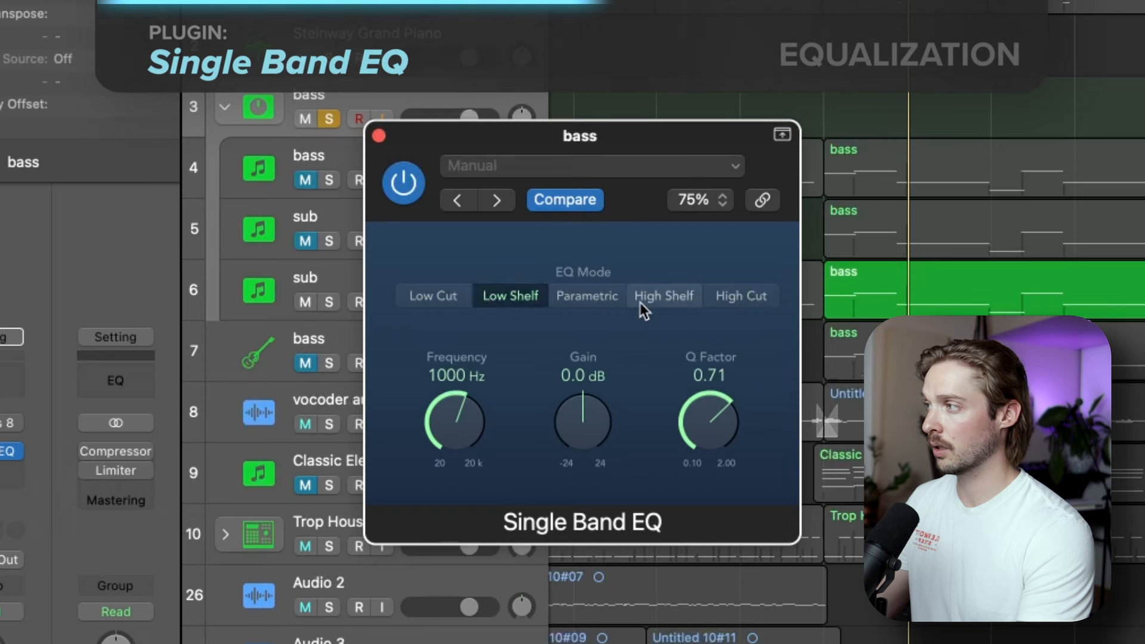
pyautogui.click(661, 297)
pyautogui.click(559, 298)
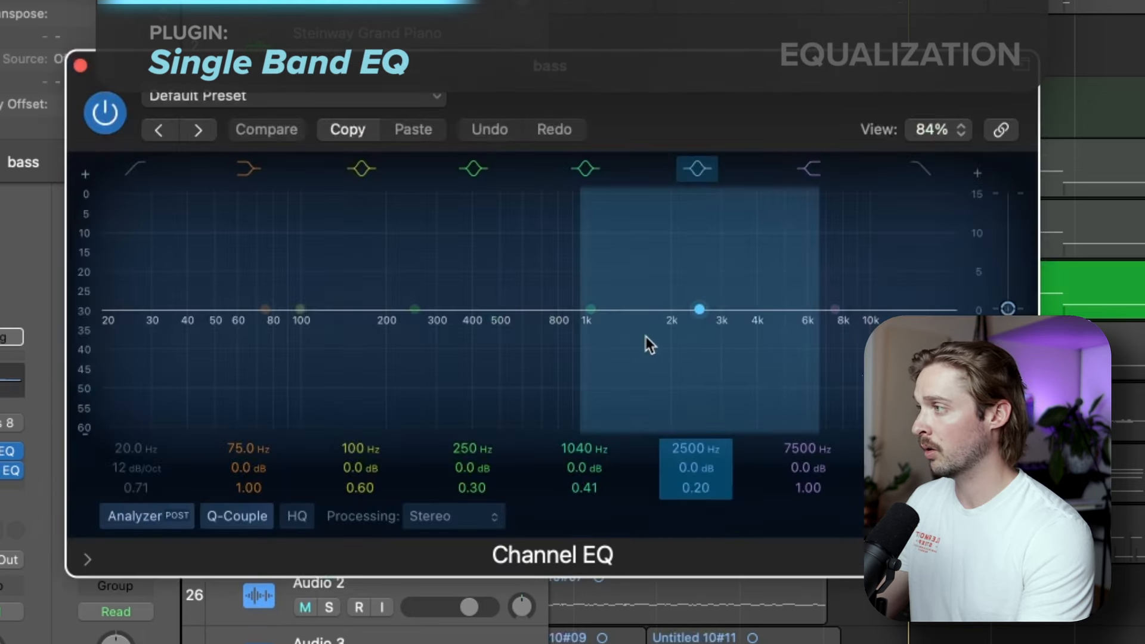
# Shape a flat Channel EQ with an 81.5 Hz low cut, -1.6 dB at 795 Hz and a +0.3 dB high shelf at 7300 Hz, and close it.
pyautogui.moveTo(642, 302); pyautogui.dragTo(609, 314)
pyautogui.moveTo(835, 310); pyautogui.dragTo(833, 307)
pyautogui.moveTo(272, 279); pyautogui.dragTo(261, 244)
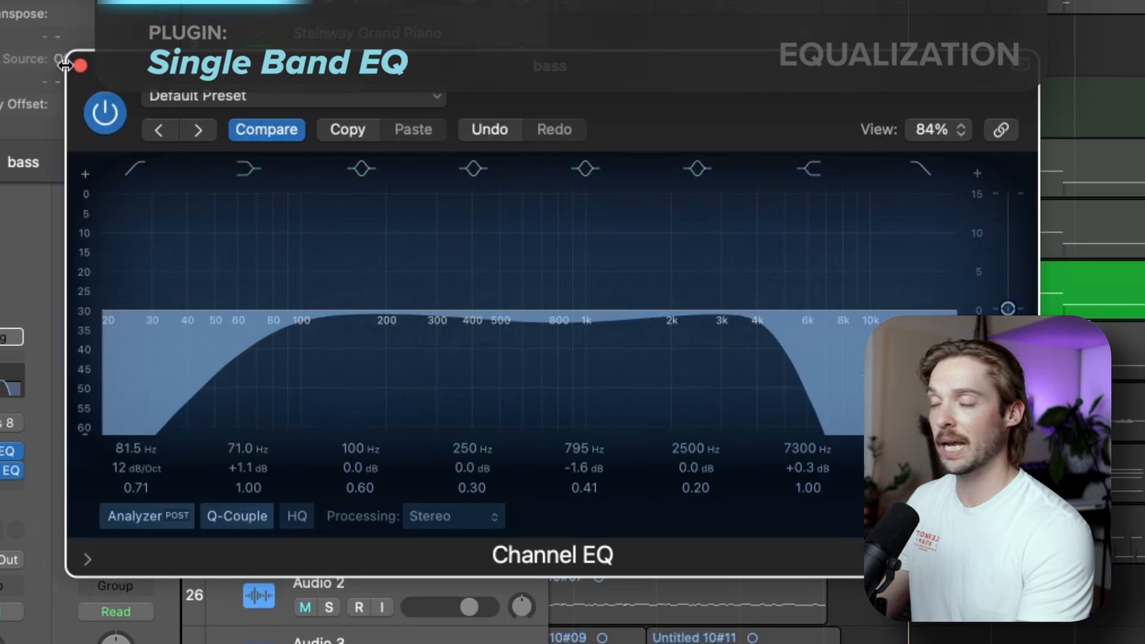
pyautogui.click(78, 65)
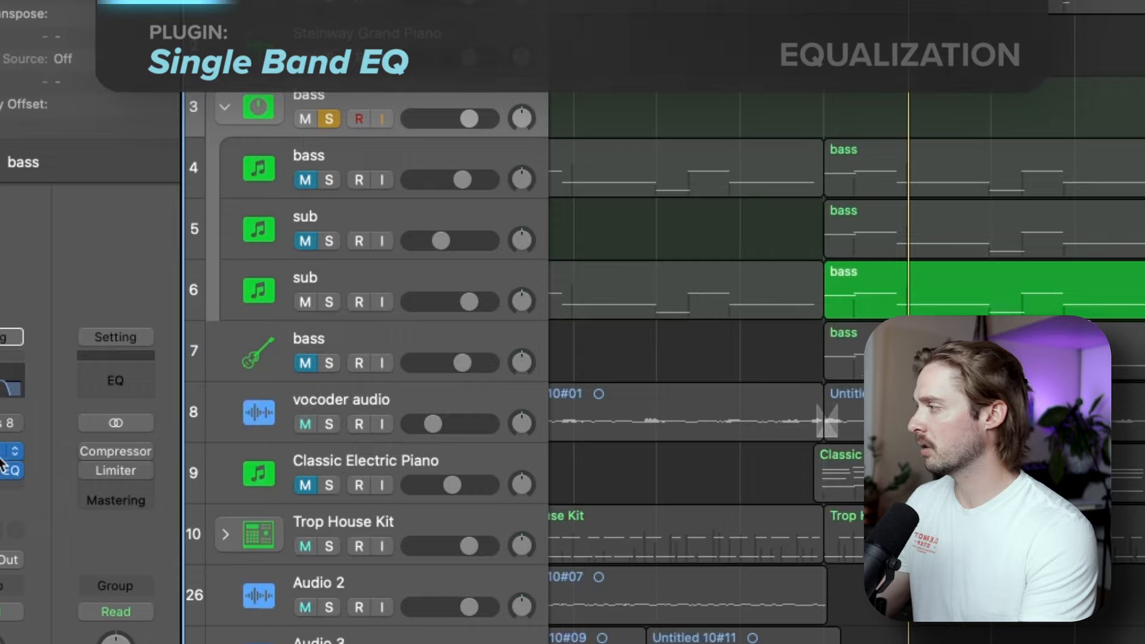
# Replace the Channel EQ on the bass track with the Vintage Console EQ.
pyautogui.click(7, 469)
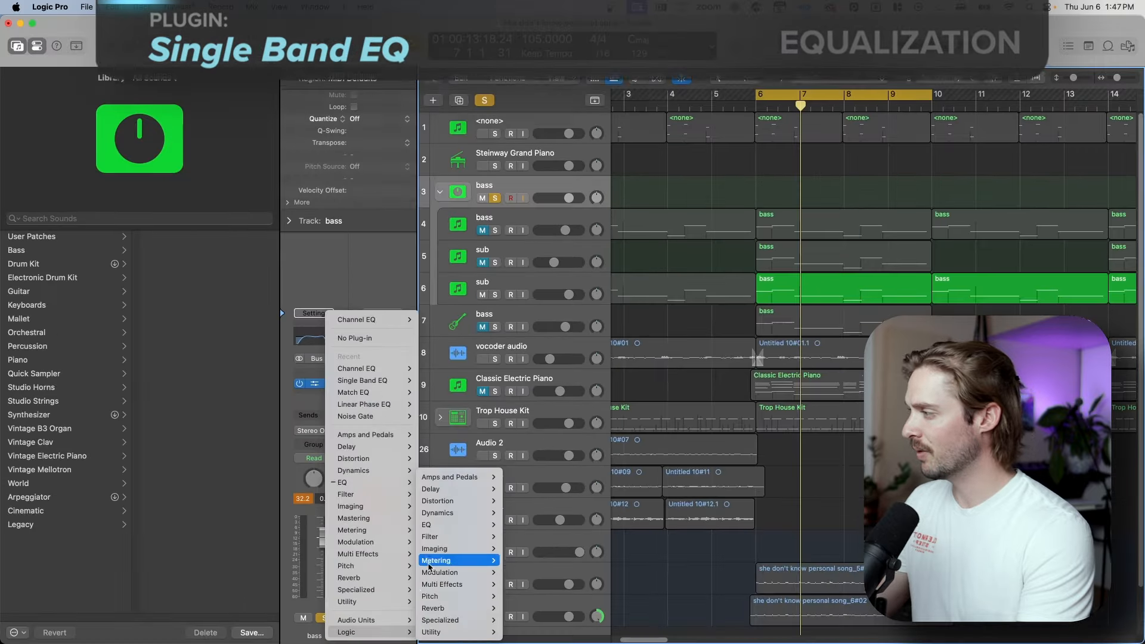
pyautogui.moveTo(435, 524)
pyautogui.moveTo(540, 572)
pyautogui.moveTo(630, 574)
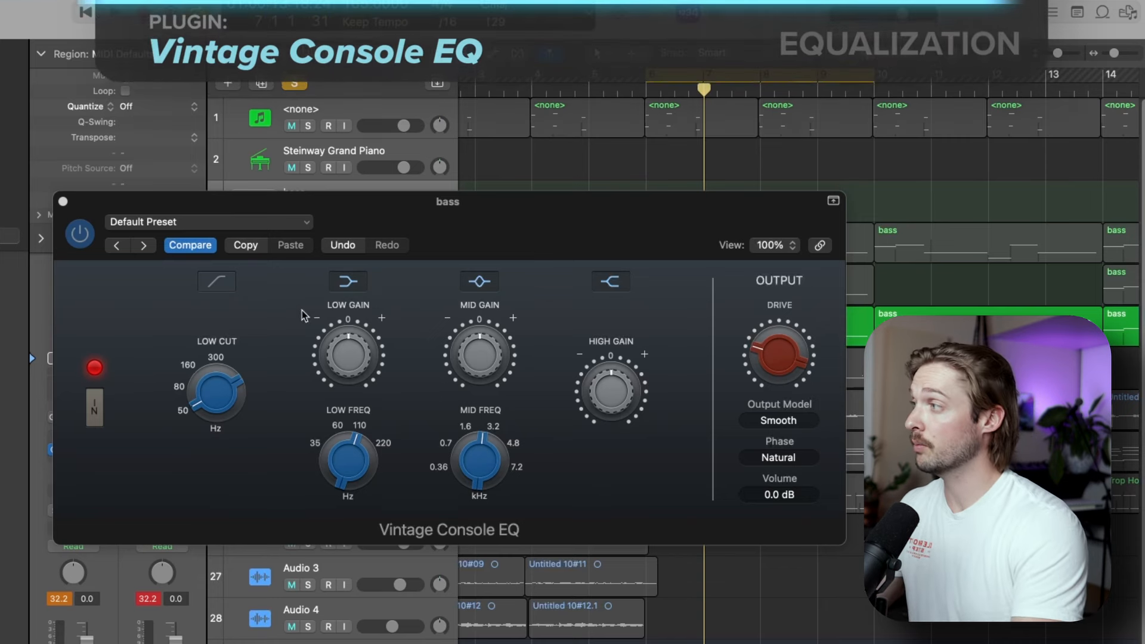
# Adjust the Low Freq, Mid Freq and Low Gain of the Vintage Console EQ and set its Low Cut to 174 Hz.
pyautogui.click(356, 346)
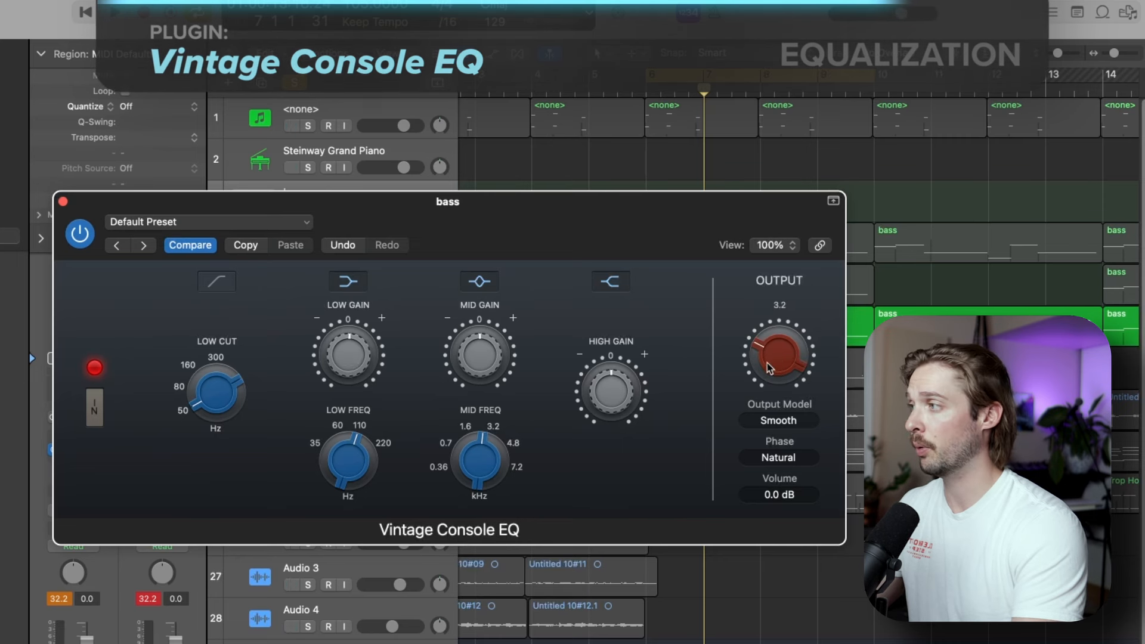
pyautogui.moveTo(498, 478); pyautogui.dragTo(497, 473)
pyautogui.moveTo(341, 450); pyautogui.dragTo(340, 446)
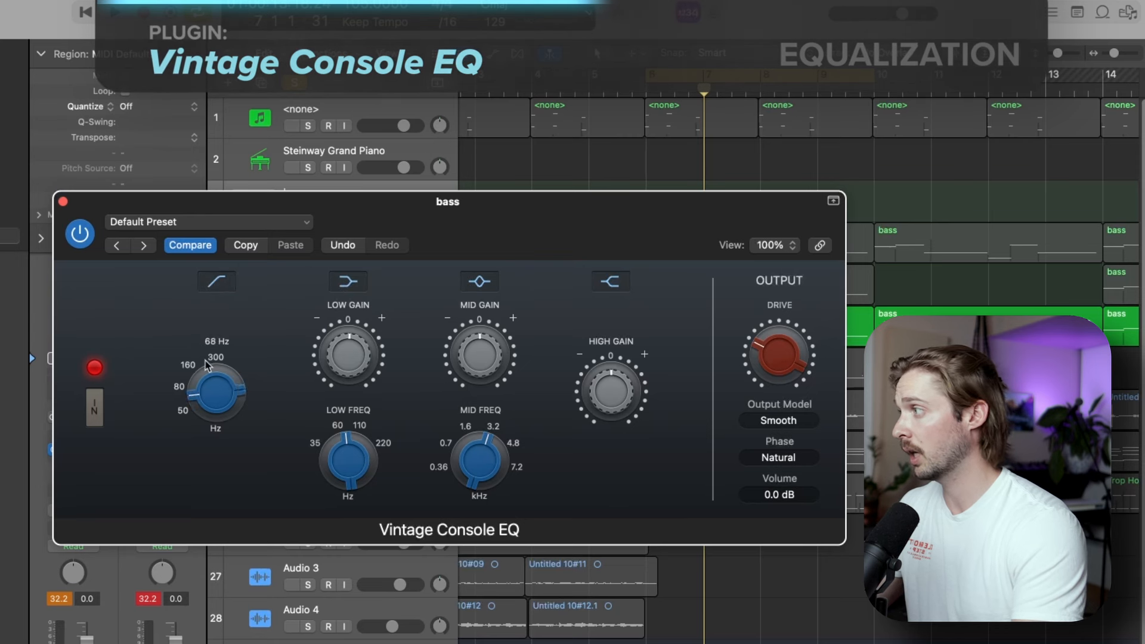
pyautogui.moveTo(221, 196); pyautogui.dragTo(226, 335)
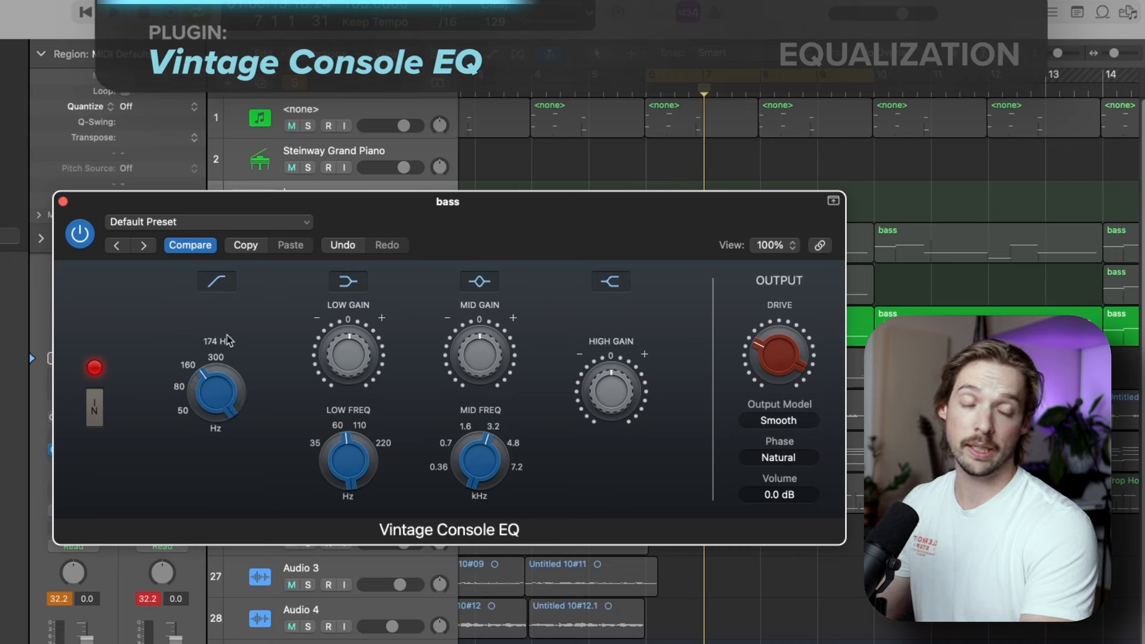
pyautogui.moveTo(175, 198); pyautogui.dragTo(212, 184)
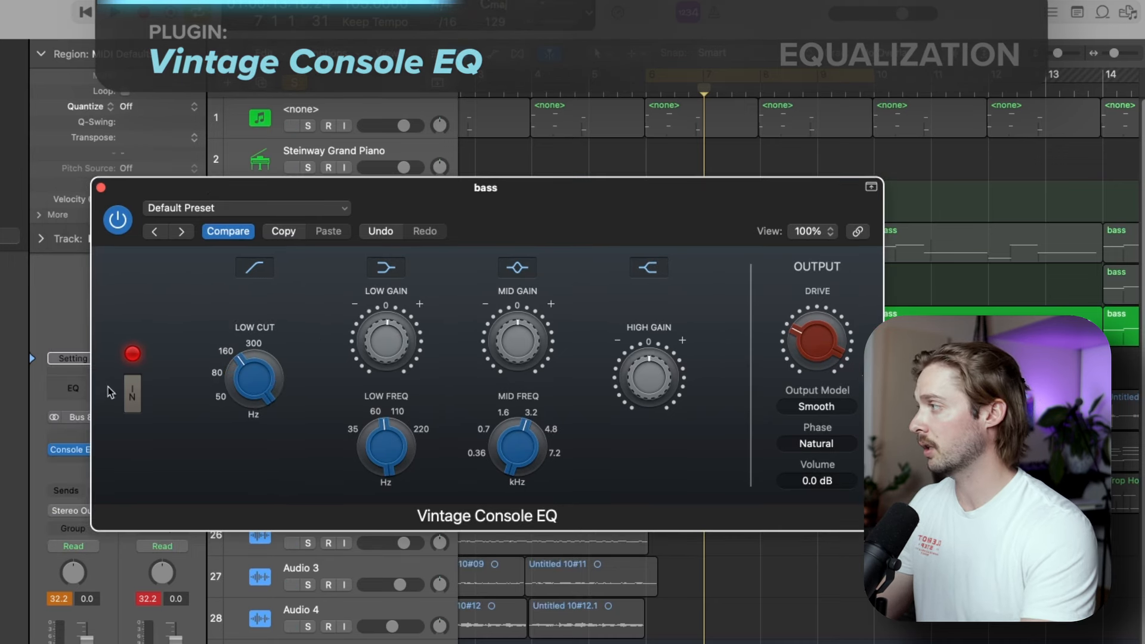
pyautogui.moveTo(380, 353)
pyautogui.mouseDown()
pyautogui.moveTo(376, 327)
pyautogui.moveTo(365, 338)
pyautogui.mouseUp()
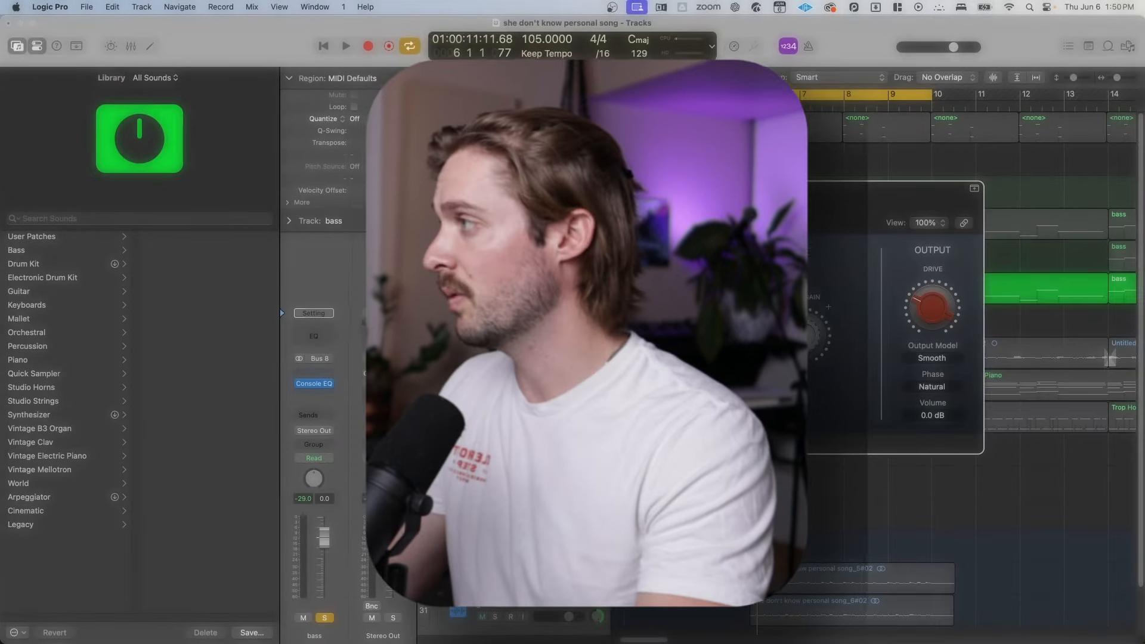
# Replace the Vintage Console EQ on the bass track with the Vintage Graphic EQ.
pyautogui.click(329, 383)
pyautogui.moveTo(357, 480)
pyautogui.moveTo(472, 542)
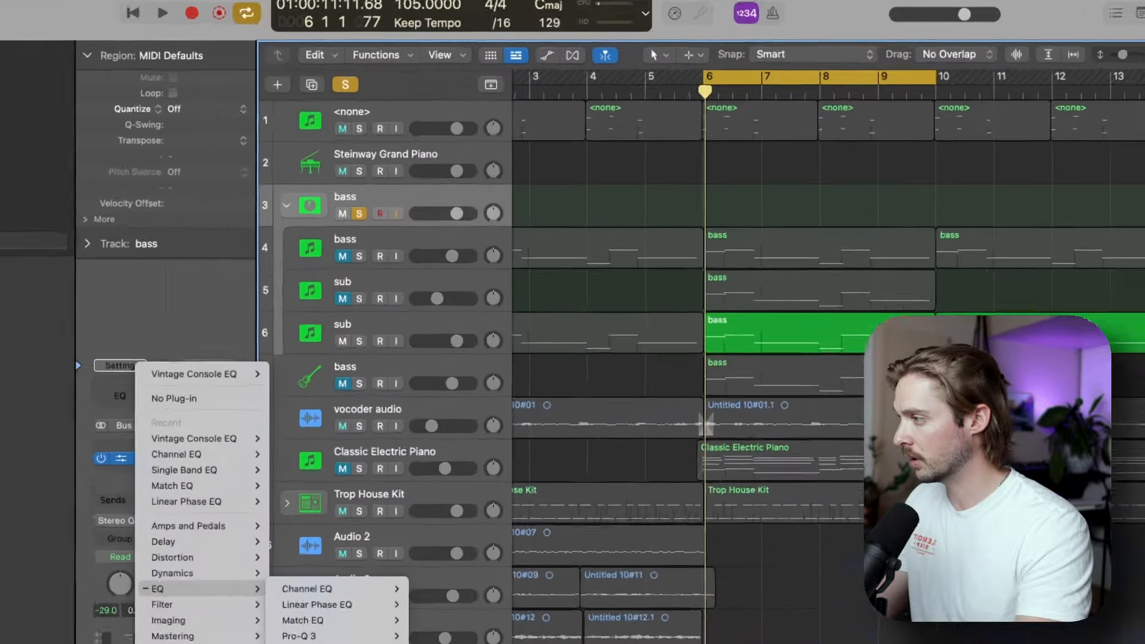
pyautogui.click(572, 555)
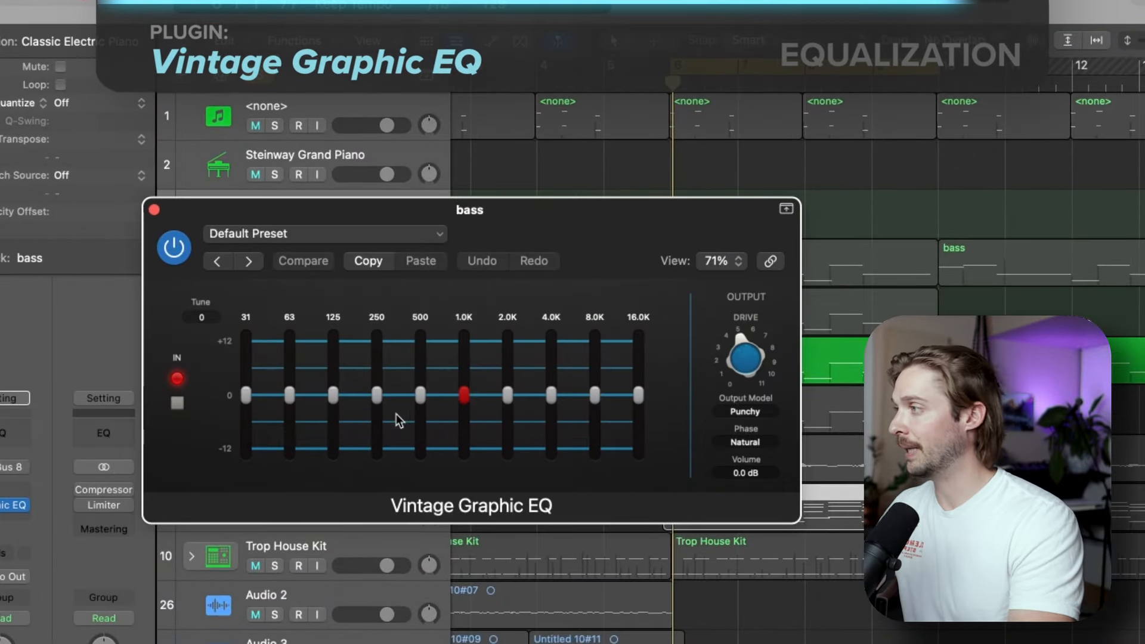
# Raise the 31 to 500 Hz bands of the Vintage Graphic EQ, with 250 Hz at 6.8 dB, and close it.
pyautogui.moveTo(246, 395); pyautogui.dragTo(248, 384)
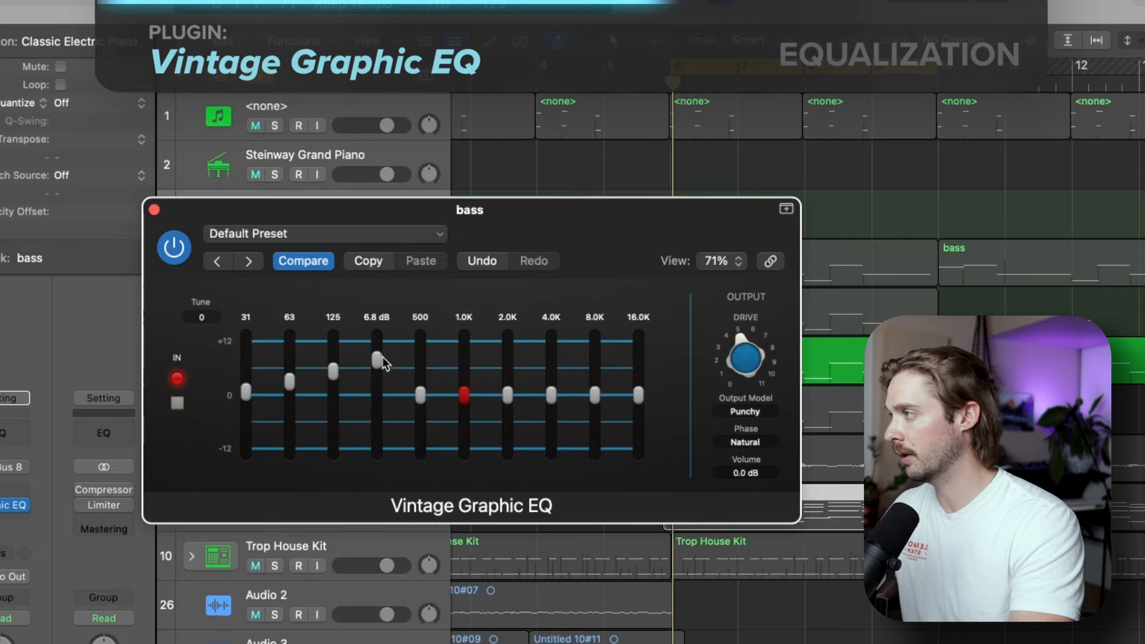
pyautogui.moveTo(420, 378); pyautogui.dragTo(422, 374)
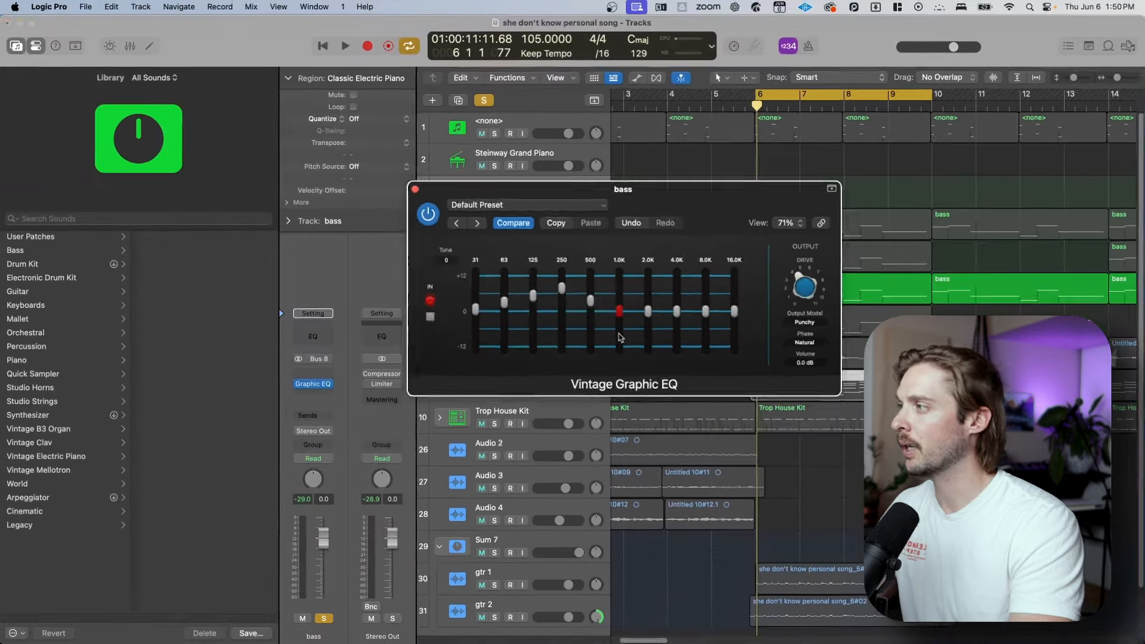
pyautogui.click(229, 204)
# Replace the Vintage Graphic EQ on the bass track with the Vintage Tube EQ.
pyautogui.click(336, 386)
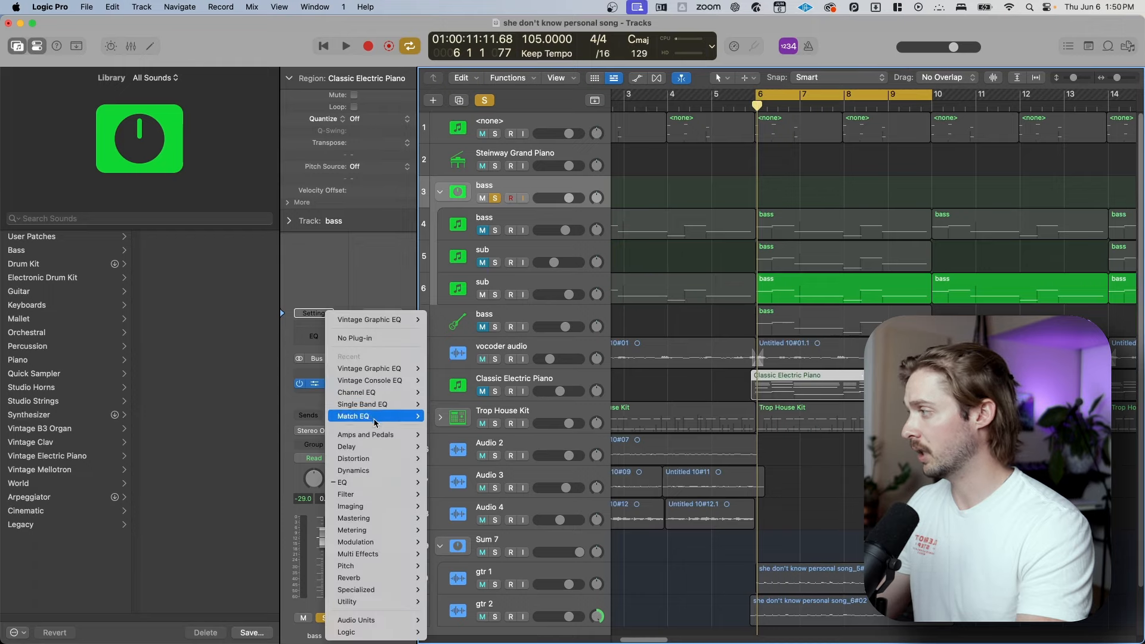
pyautogui.moveTo(381, 482)
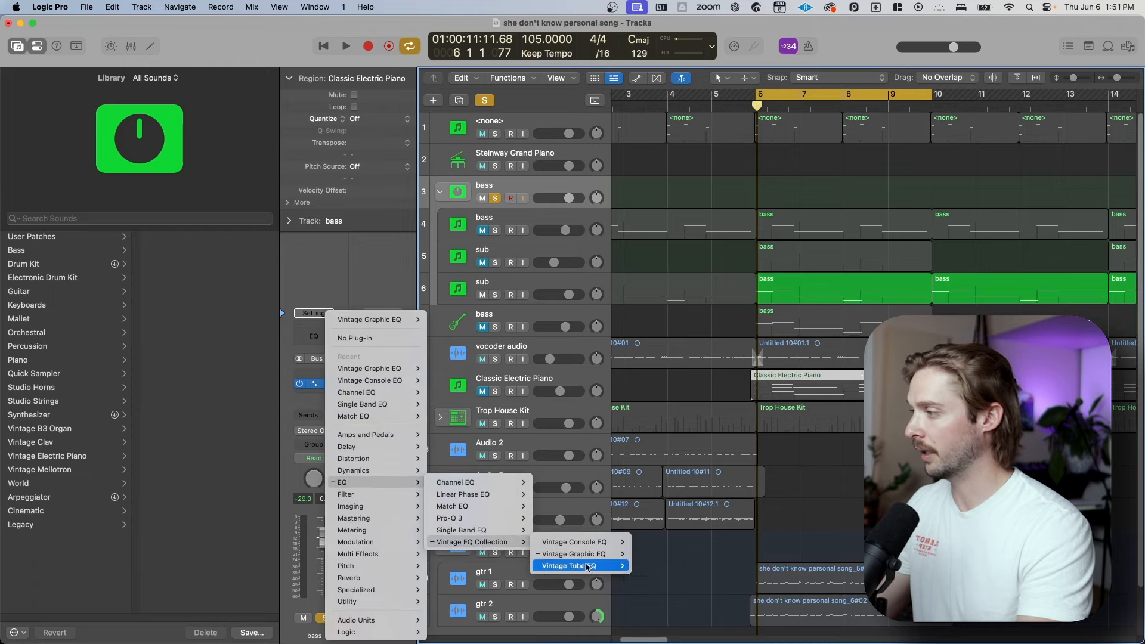
pyautogui.click(636, 573)
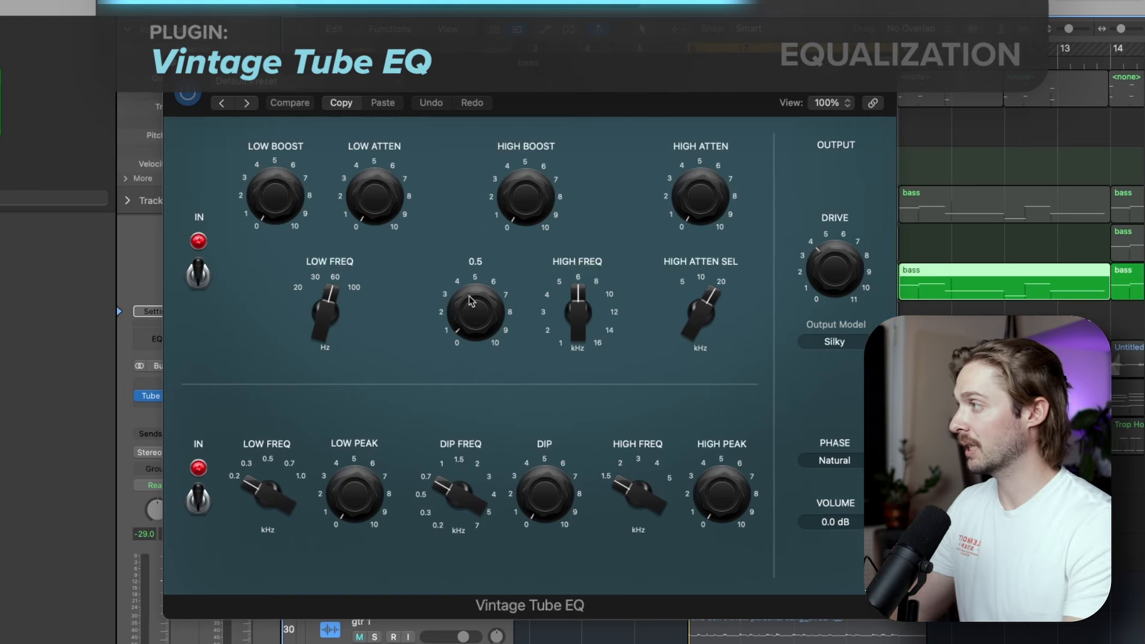
# Raise the High Boost of the Vintage Tube EQ, then boost the lows with Low Boost at 6.3 and Low Freq at 100 Hz.
pyautogui.moveTo(570, 71); pyautogui.dragTo(571, 55)
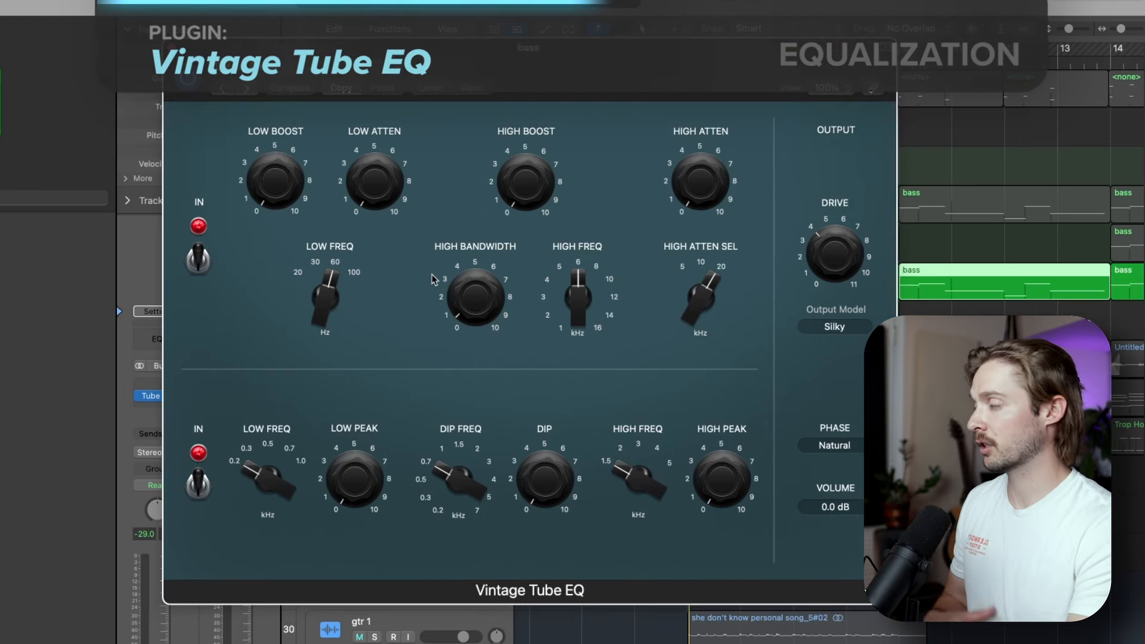
pyautogui.moveTo(470, 271)
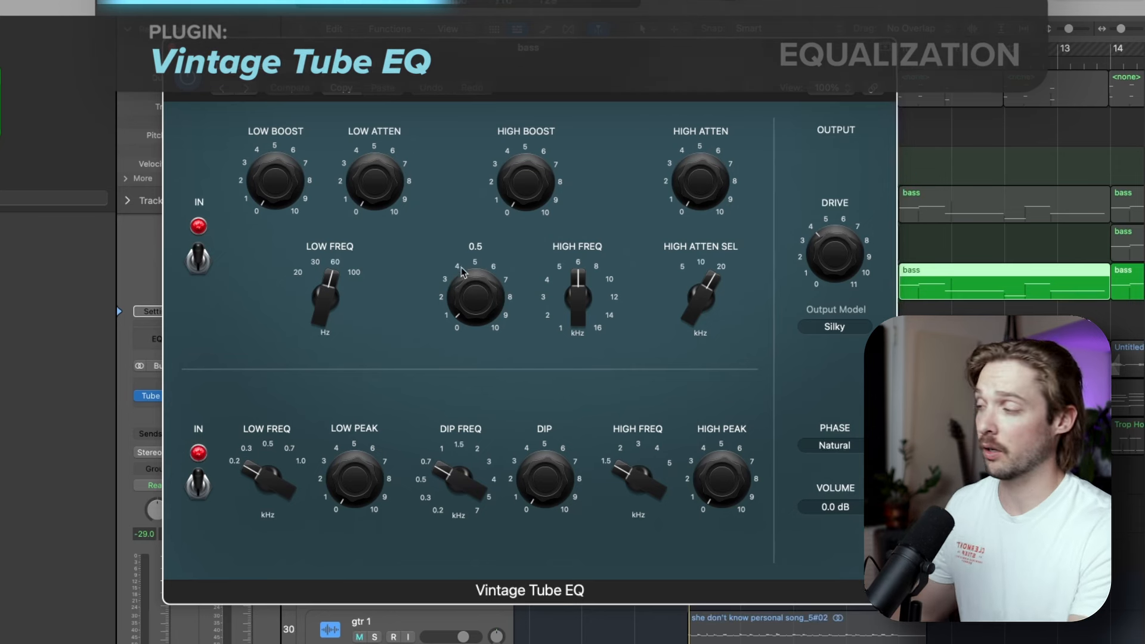
pyautogui.moveTo(520, 166)
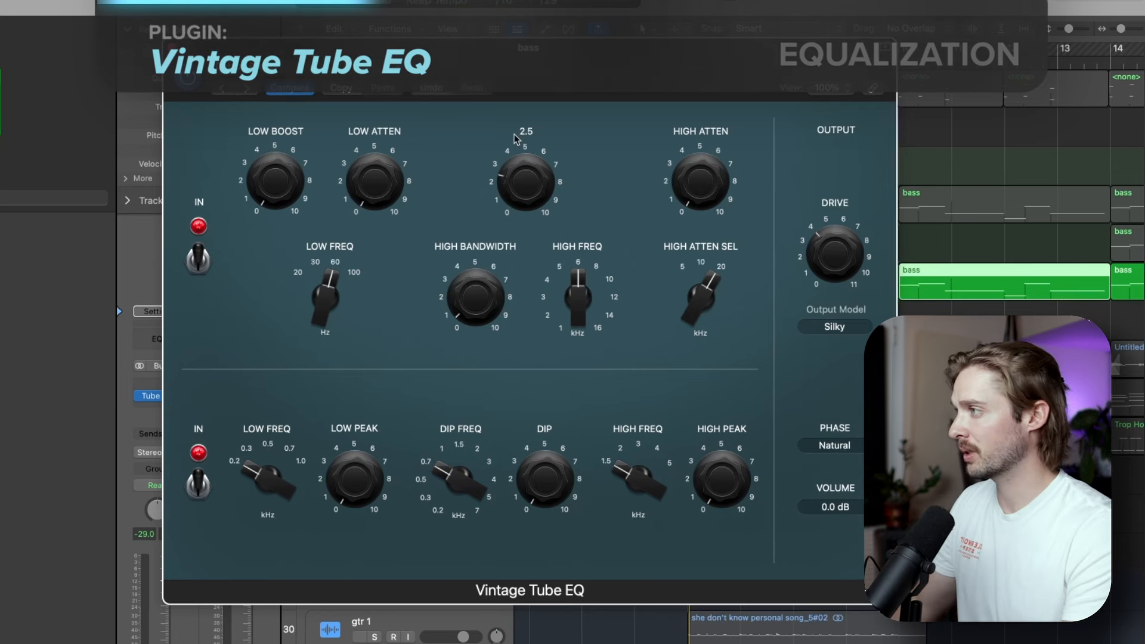
pyautogui.moveTo(525, 179); pyautogui.dragTo(544, 99)
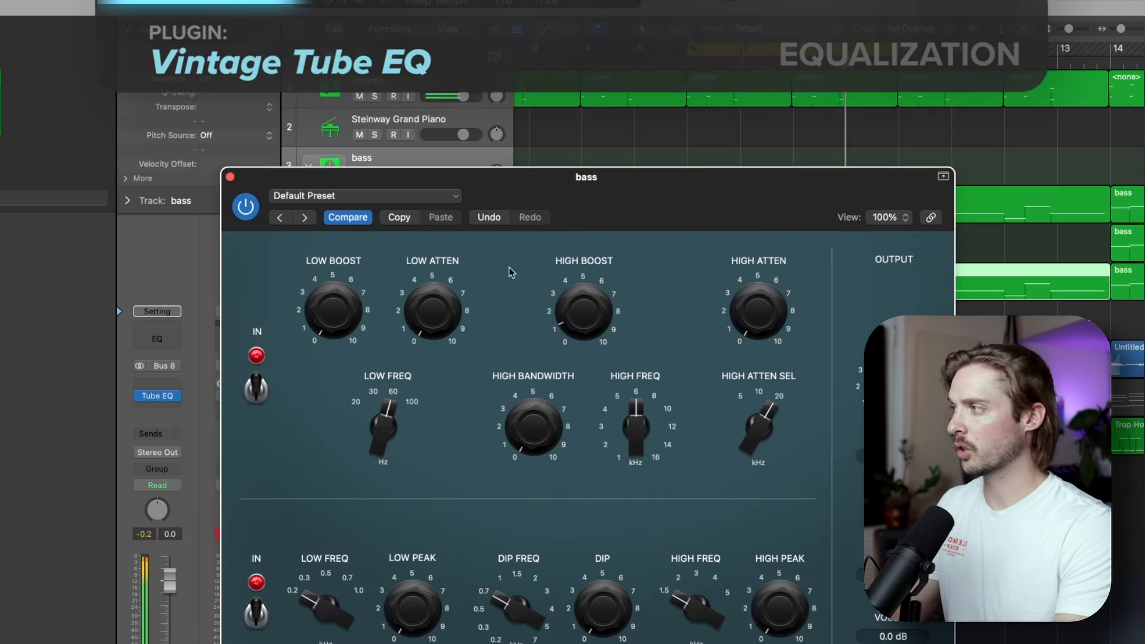
pyautogui.moveTo(344, 275); pyautogui.dragTo(338, 183)
pyautogui.moveTo(385, 417); pyautogui.dragTo(385, 334)
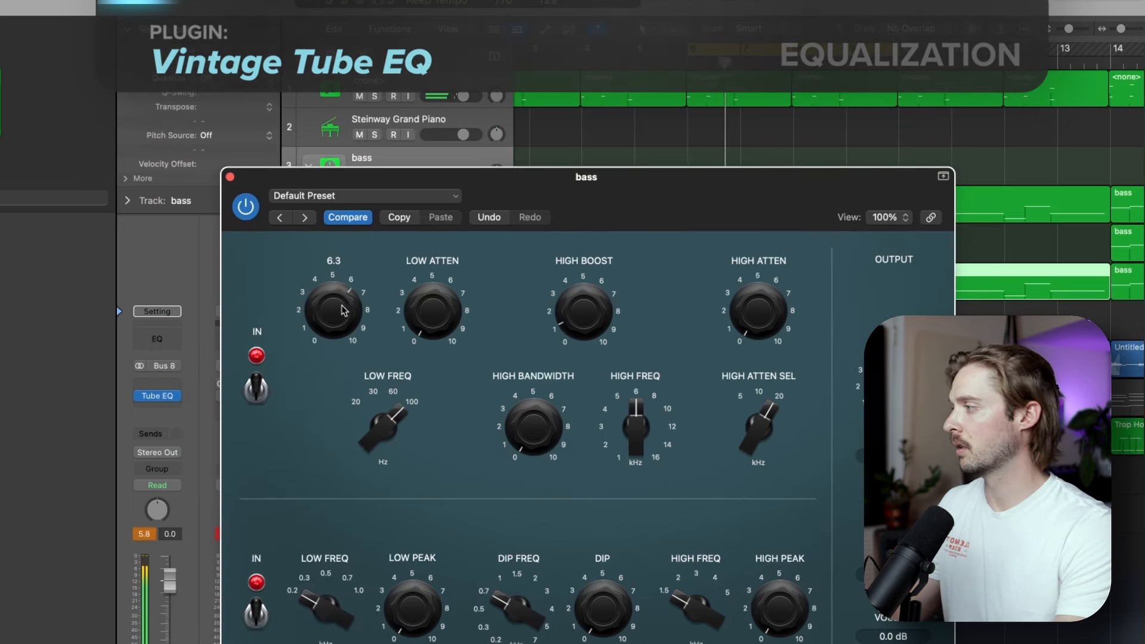